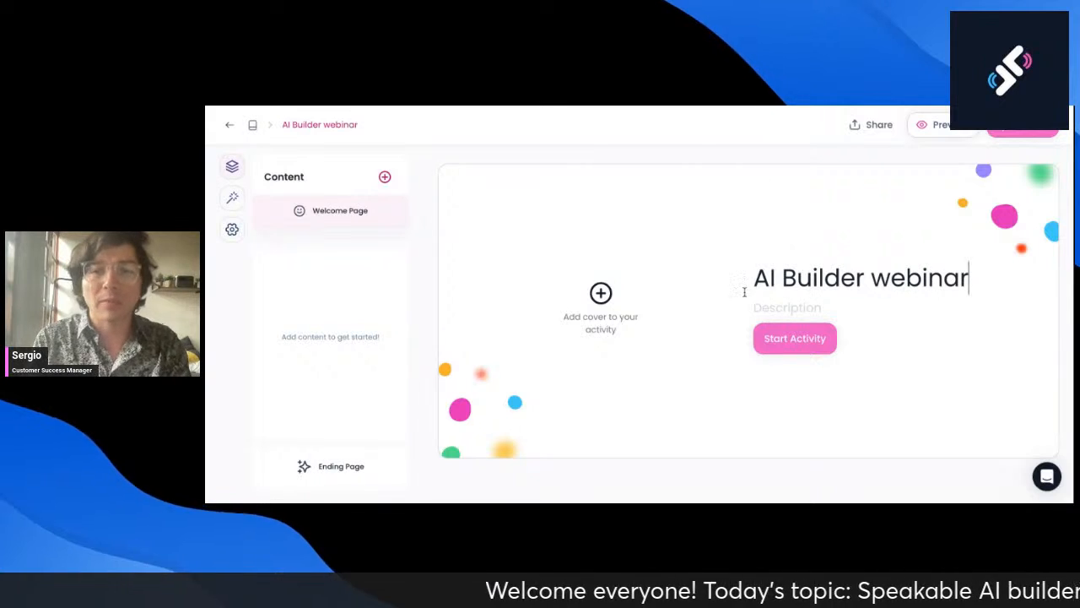
# Search Google images for "Chamaleon" and set the multicoloured chameleon on a branch as the activity's cover image
pyautogui.click(600, 294)
pyautogui.click(580, 220)
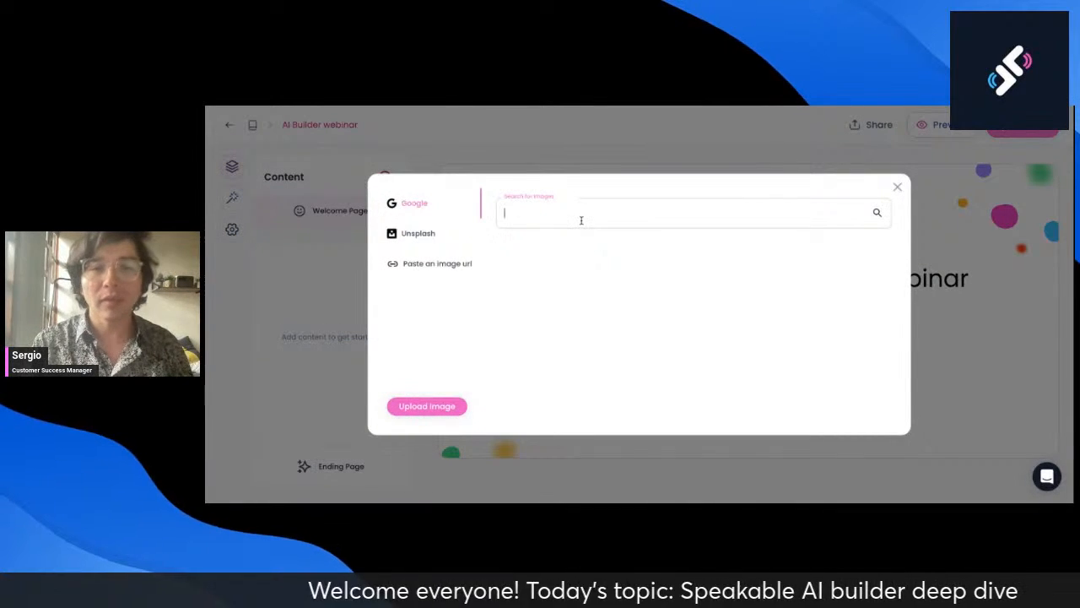
pyautogui.write('chamo')
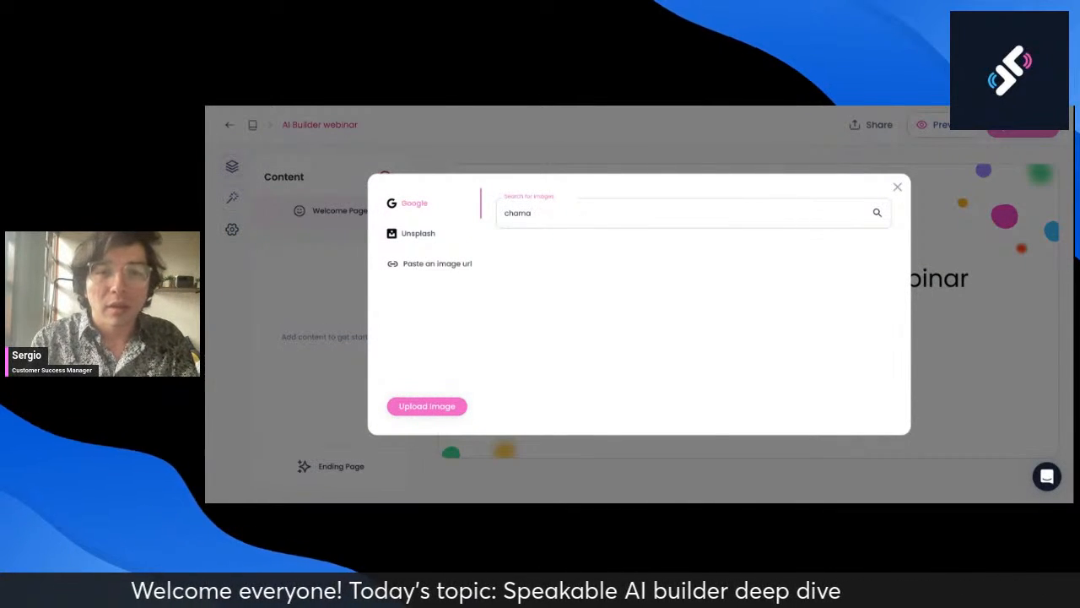
pyautogui.press('Down')
pyautogui.press('Return')
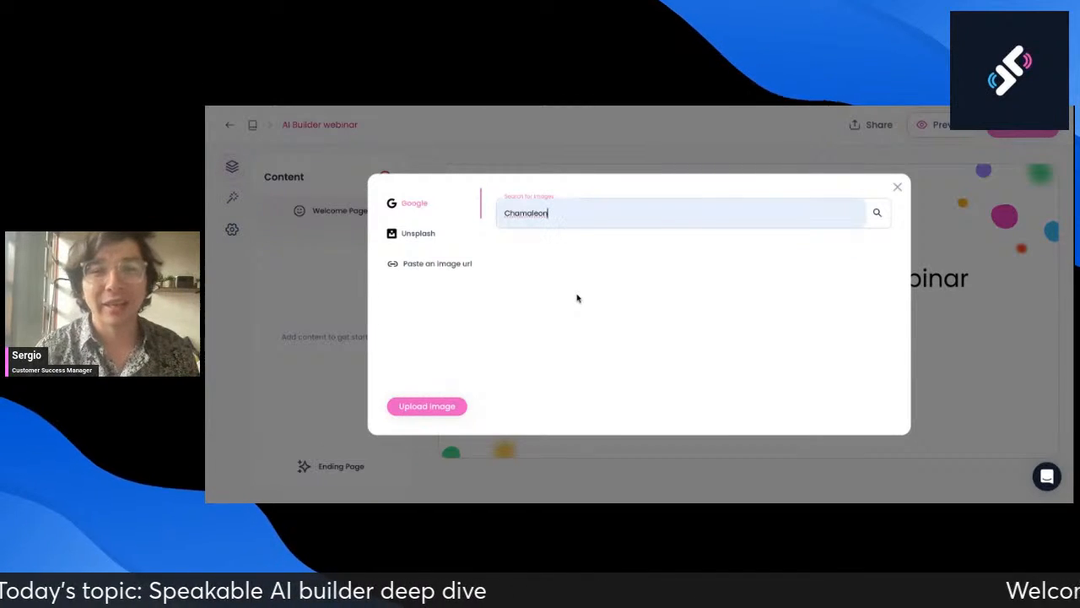
pyautogui.click(877, 213)
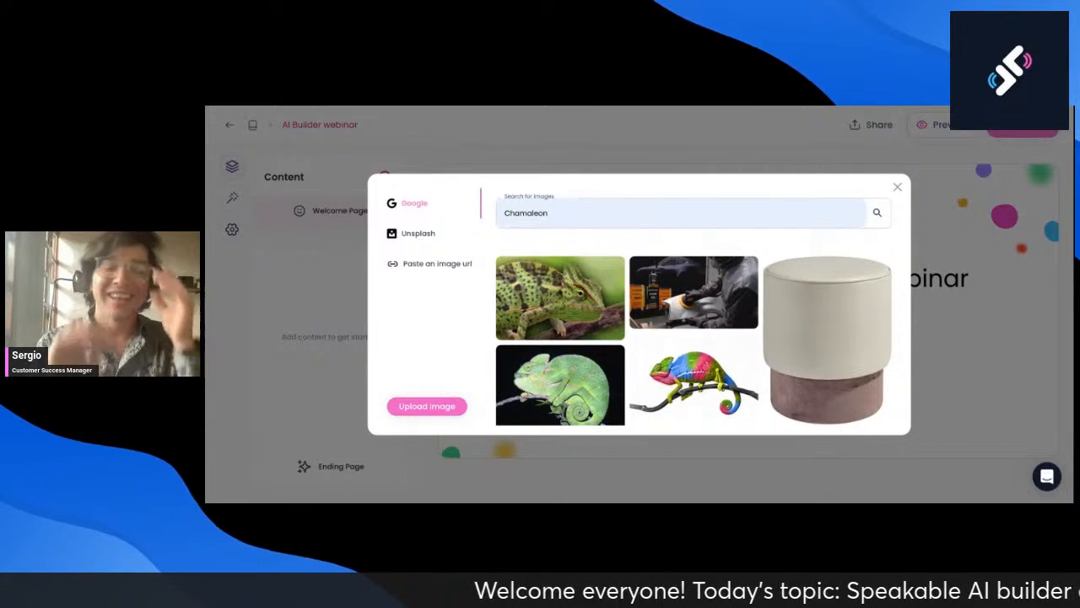
pyautogui.scroll(-1, 639, 336)
pyautogui.click(692, 305)
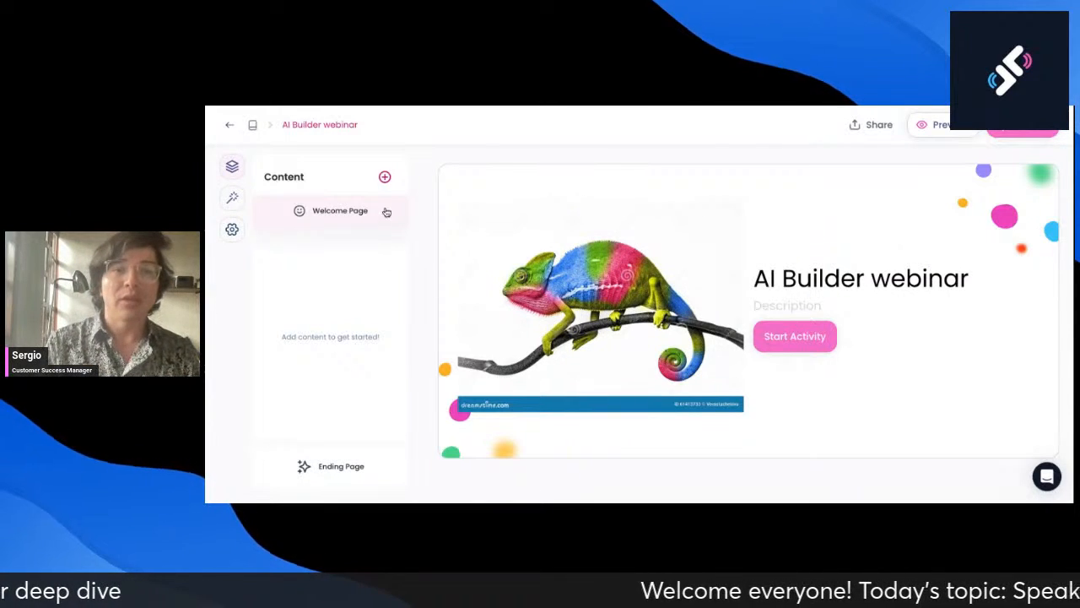
# Add a Multiple Choice question with the prompt "What is the capital of Bangladesh?"
pyautogui.click(384, 177)
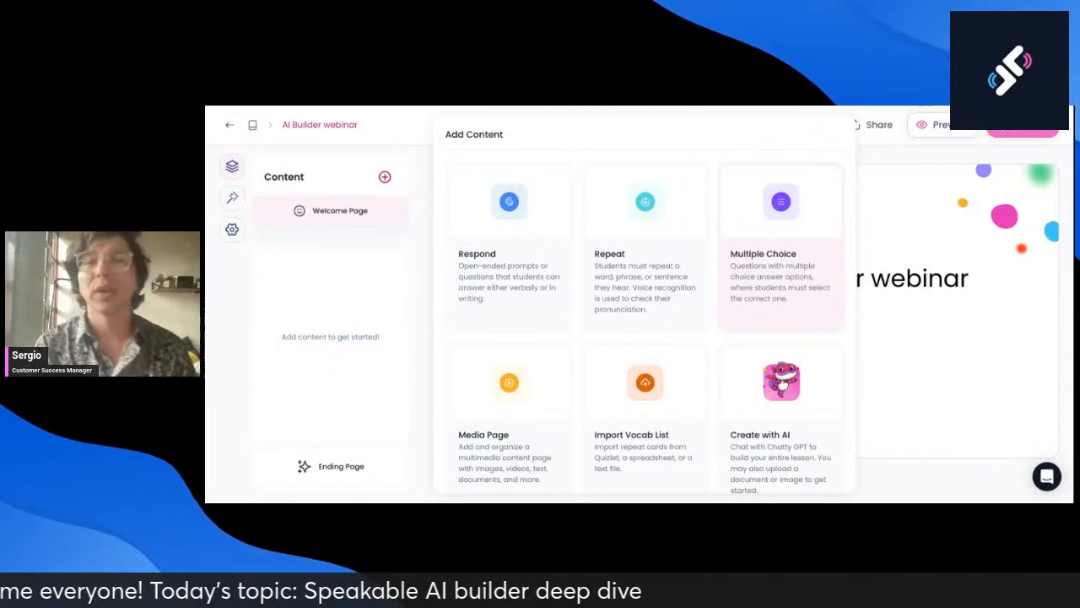
pyautogui.click(768, 270)
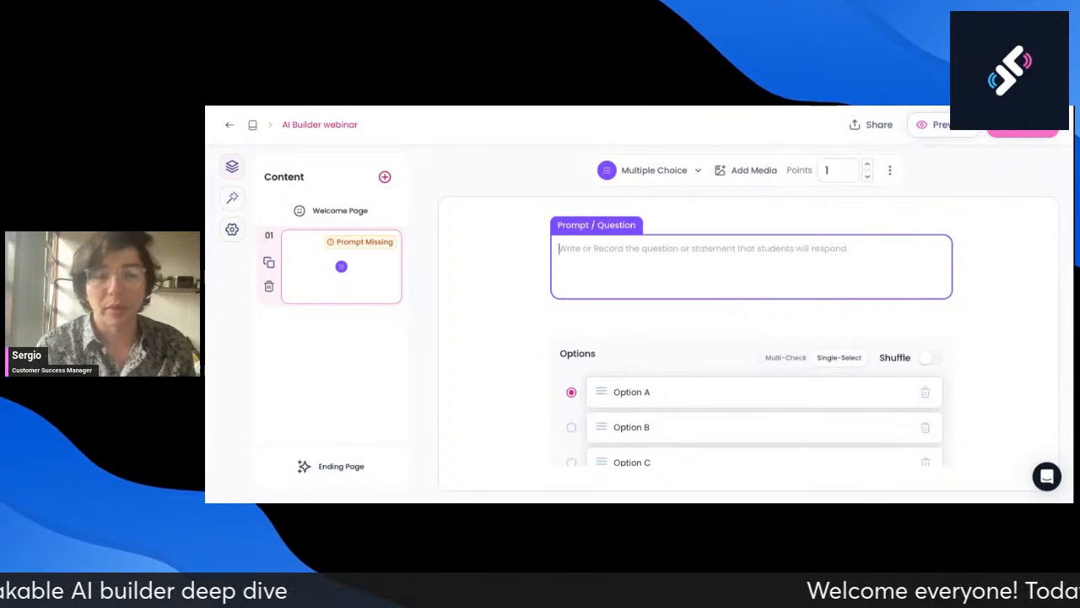
pyautogui.write('What is')
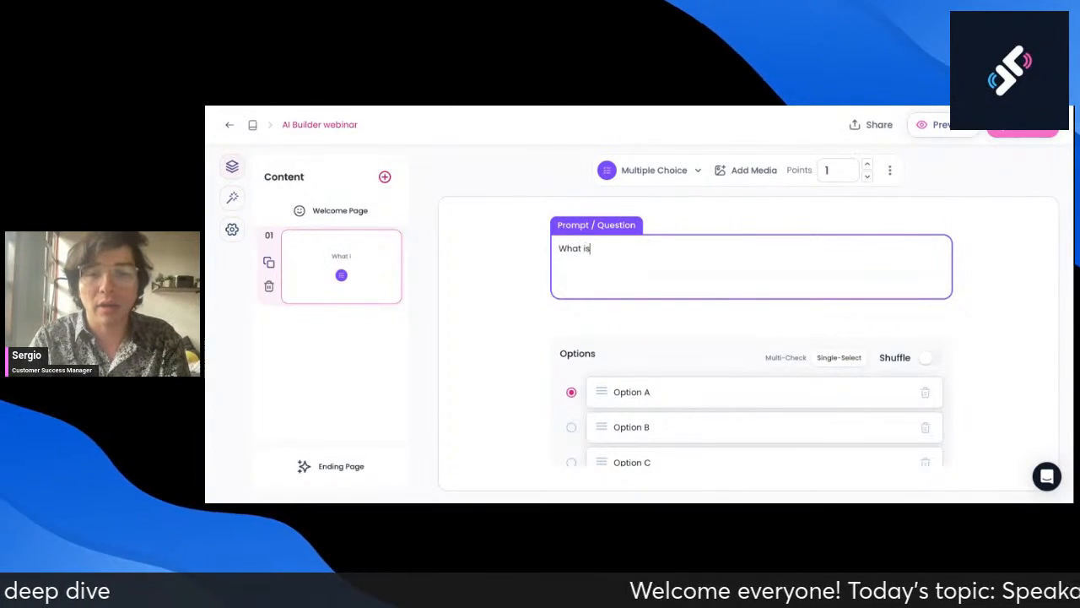
pyautogui.write(' the capital of Bangla')
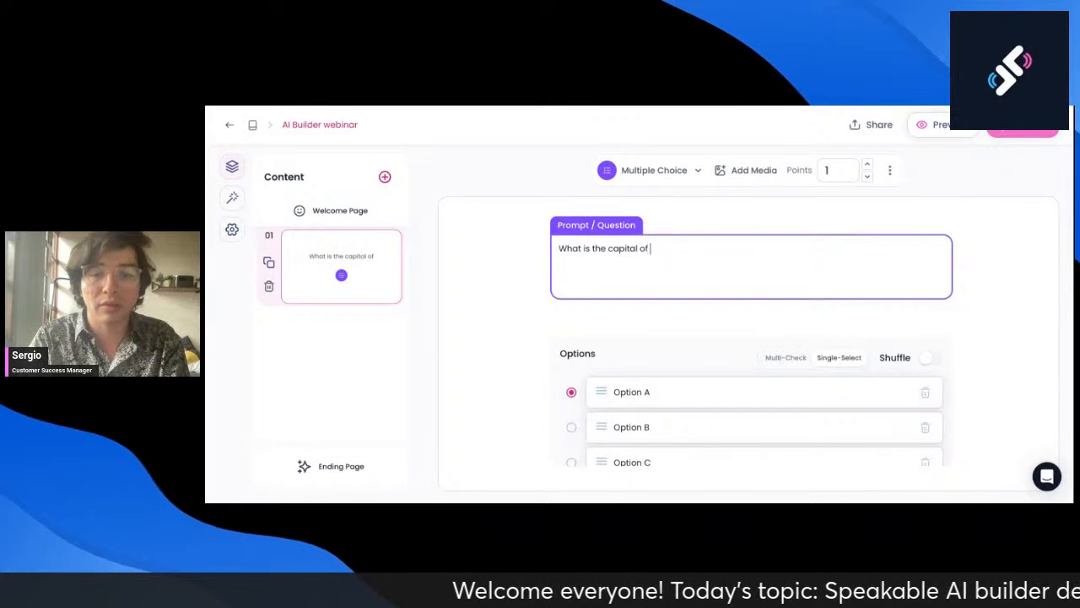
pyautogui.write('desh?')
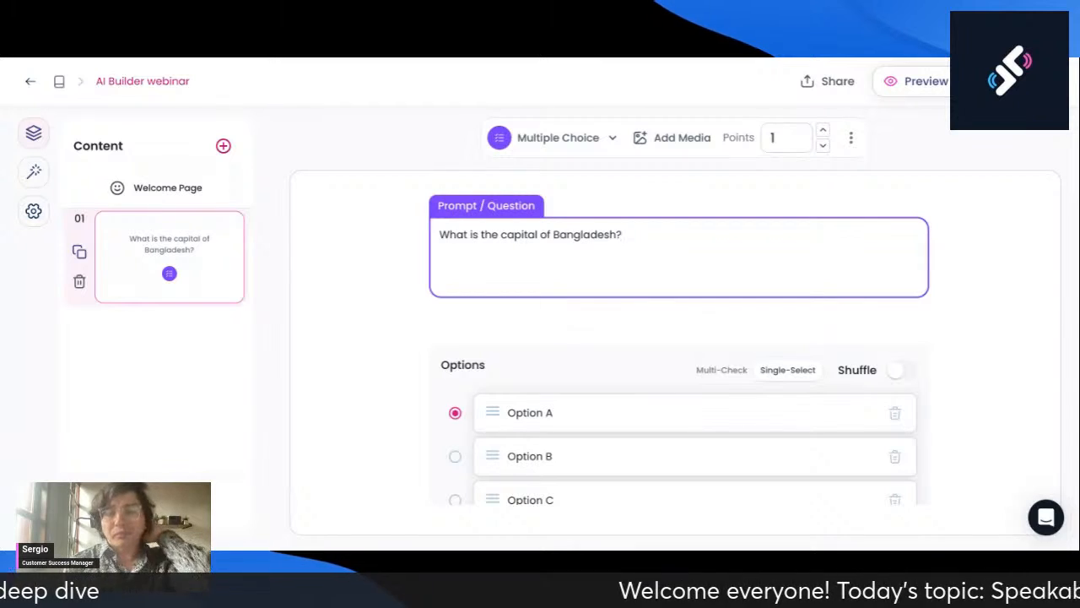
# Replace the first two answer options of the Bangladesh question with "Bogotá" and "Dhaka"
pyautogui.scroll(-1, 673, 340)
pyautogui.click(625, 341)
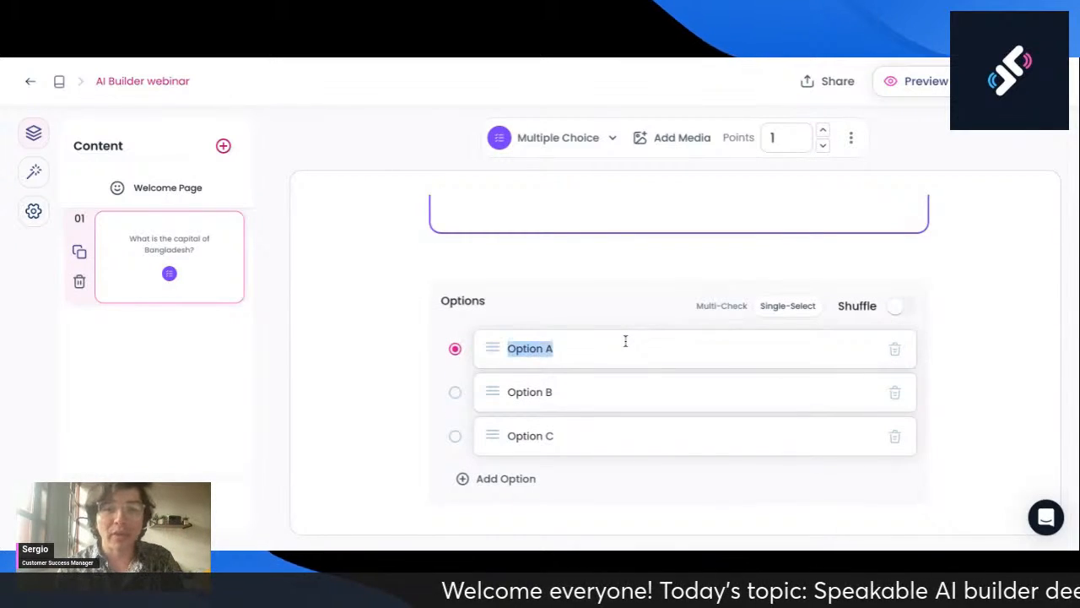
pyautogui.write('B')
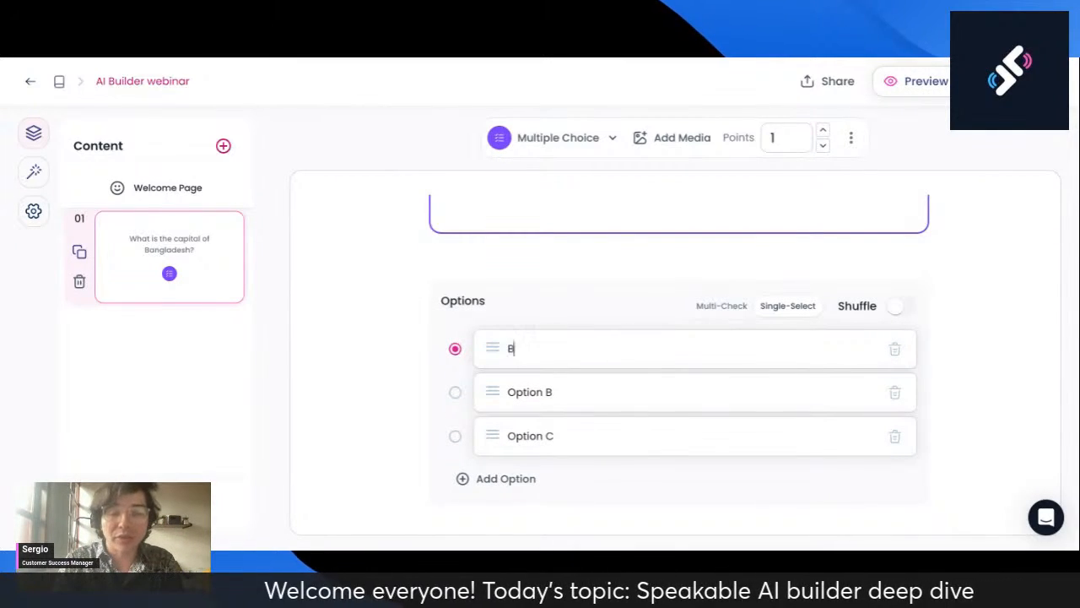
pyautogui.write('ogotá')
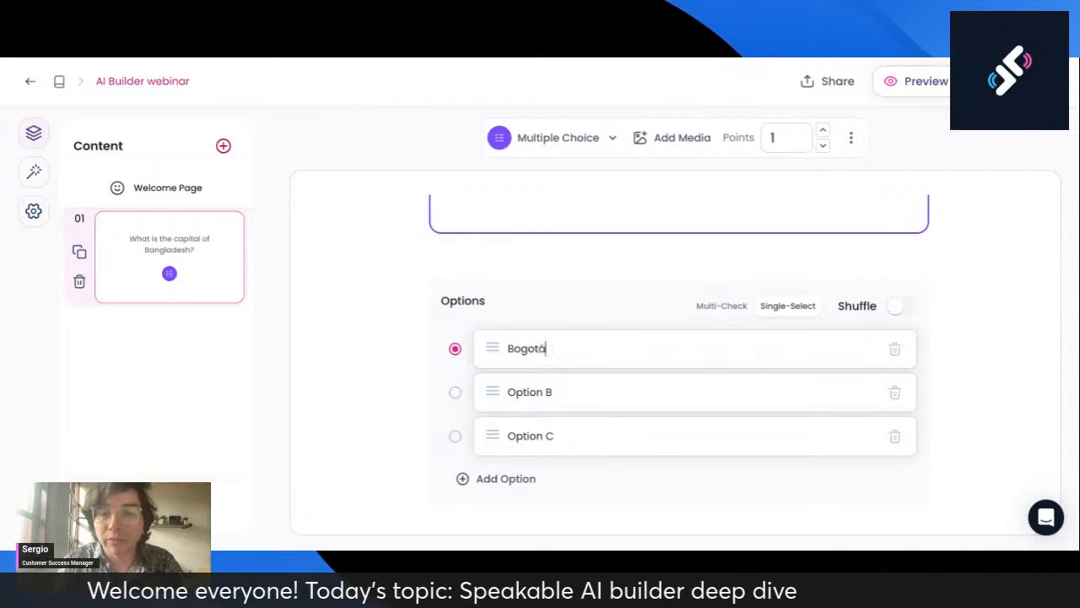
pyautogui.click(716, 395)
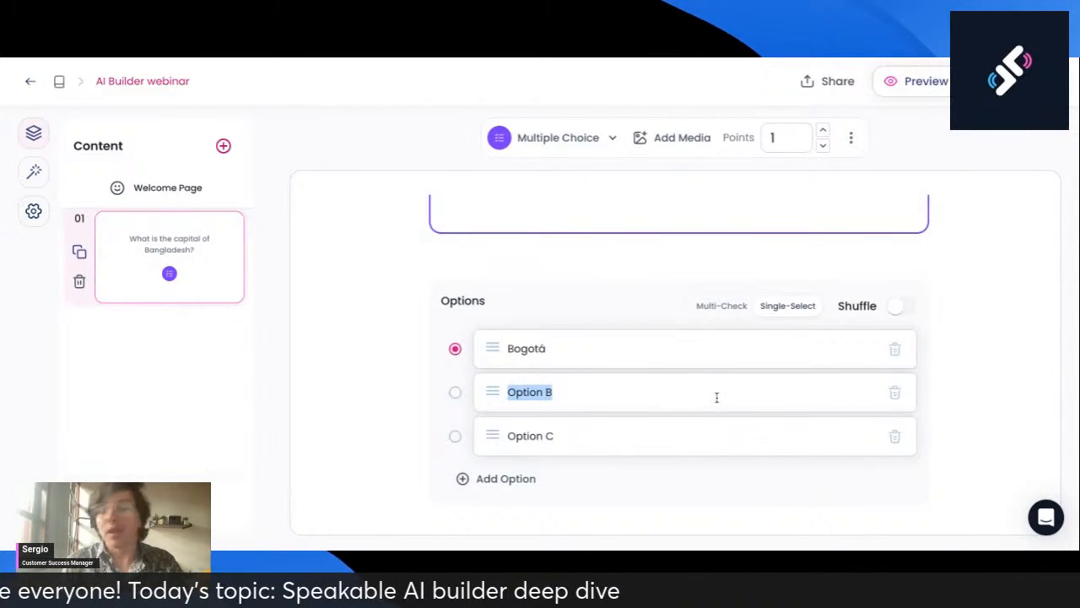
pyautogui.write('Dhak')
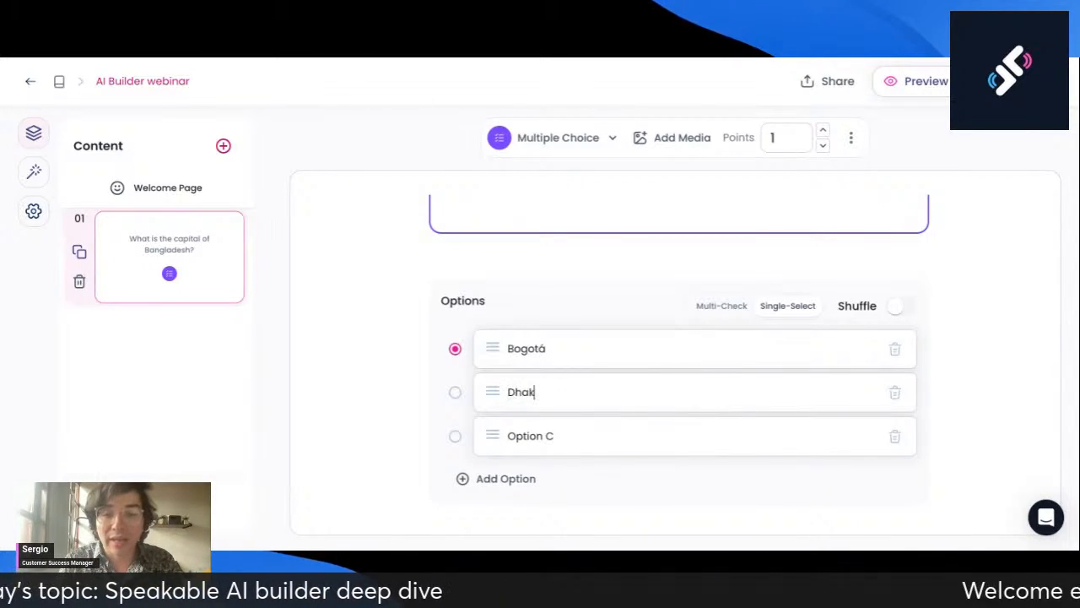
pyautogui.press('BackSpace')
pyautogui.press('BackSpace')
pyautogui.press('BackSpace')
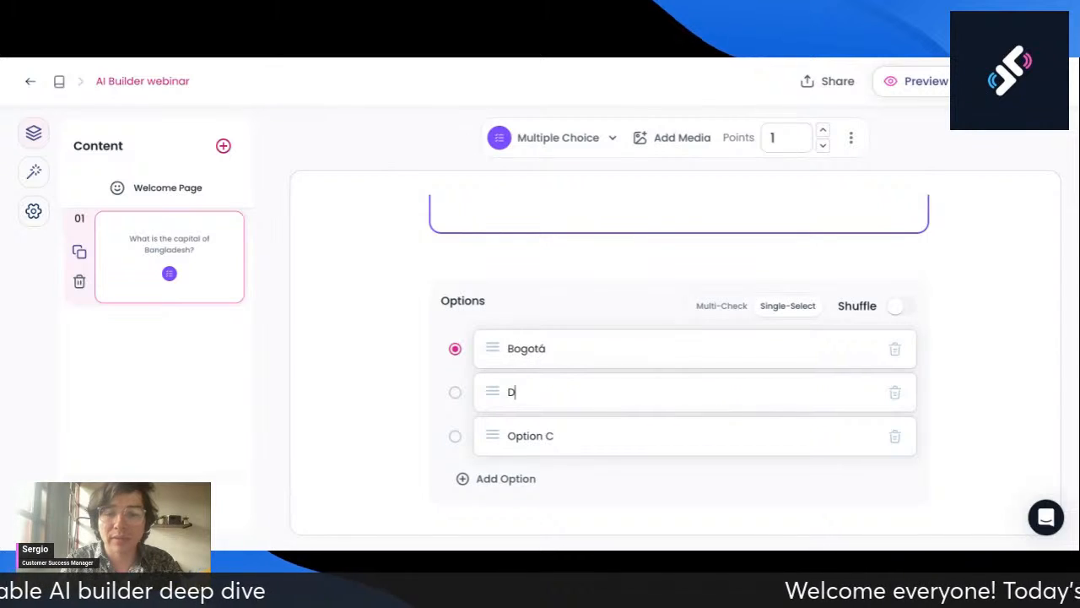
pyautogui.write('ahka')
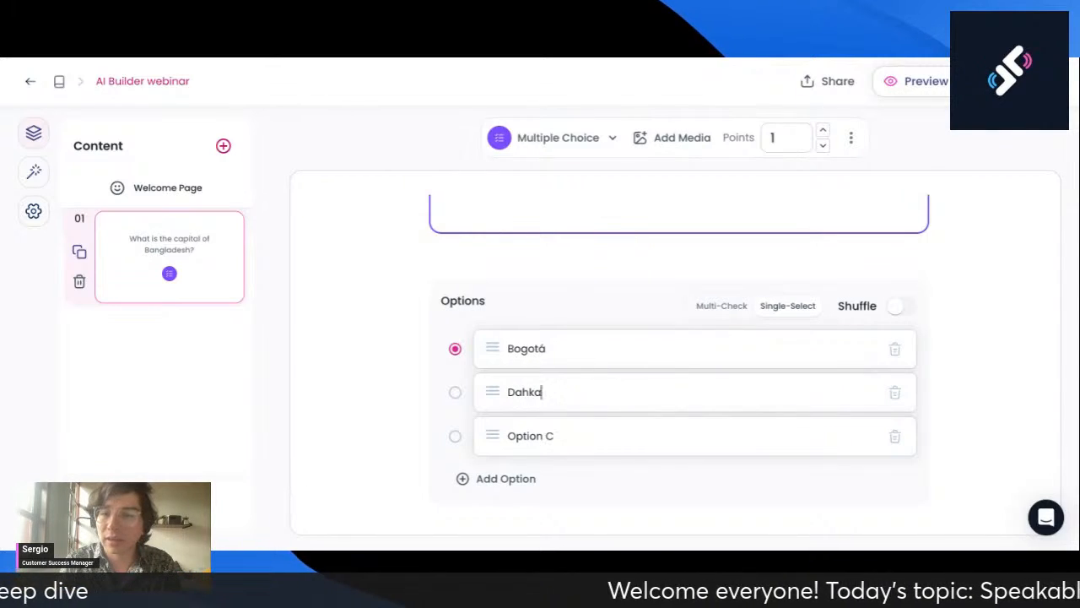
pyautogui.press('BackSpace')
pyautogui.press('BackSpace')
pyautogui.write('haka')
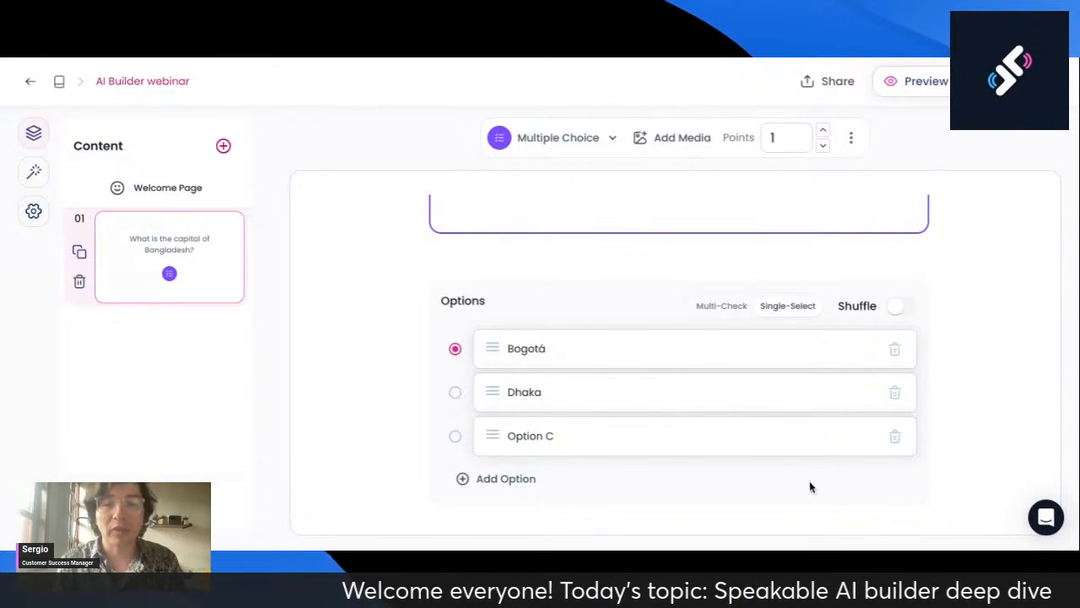
# Replace the third answer option with "Berlin" and add a fourth option reading "Washington DC"
pyautogui.click(672, 438)
pyautogui.hotkey('ctrl', 'a')
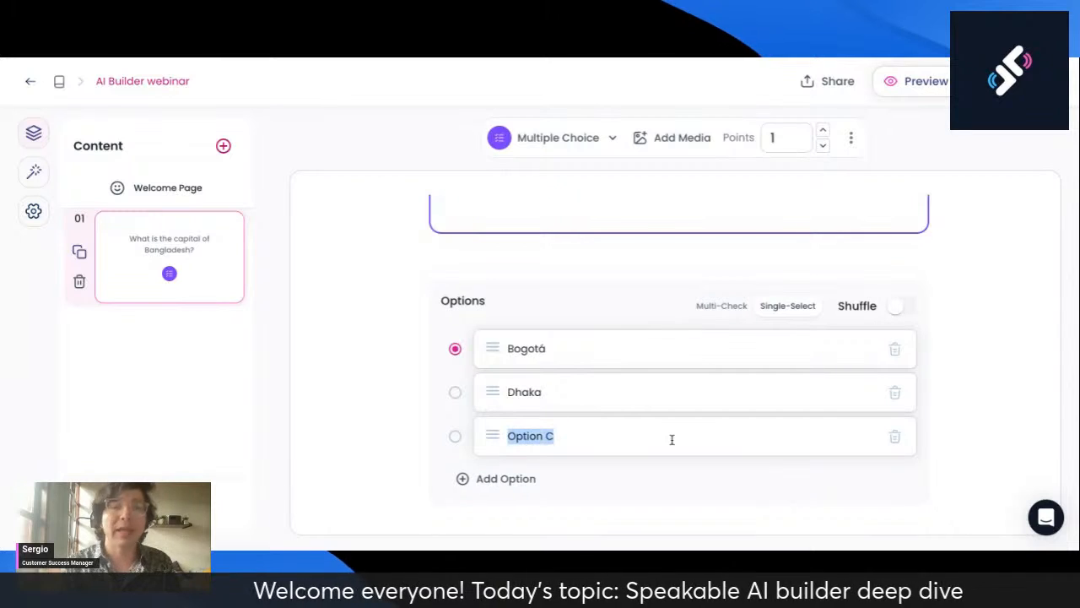
pyautogui.write('Berlin')
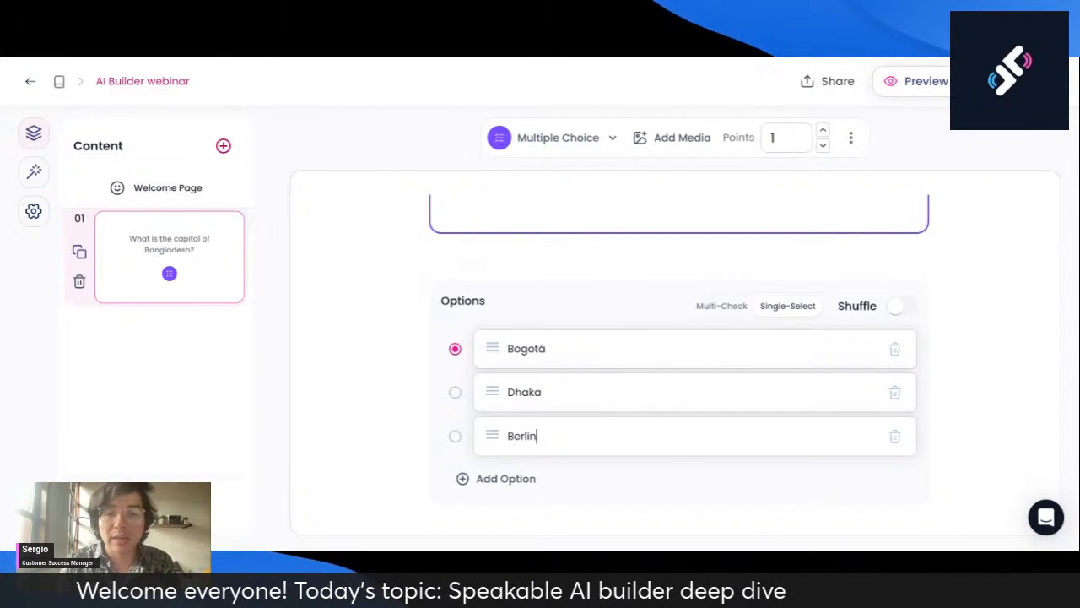
pyautogui.click(544, 481)
pyautogui.click(547, 479)
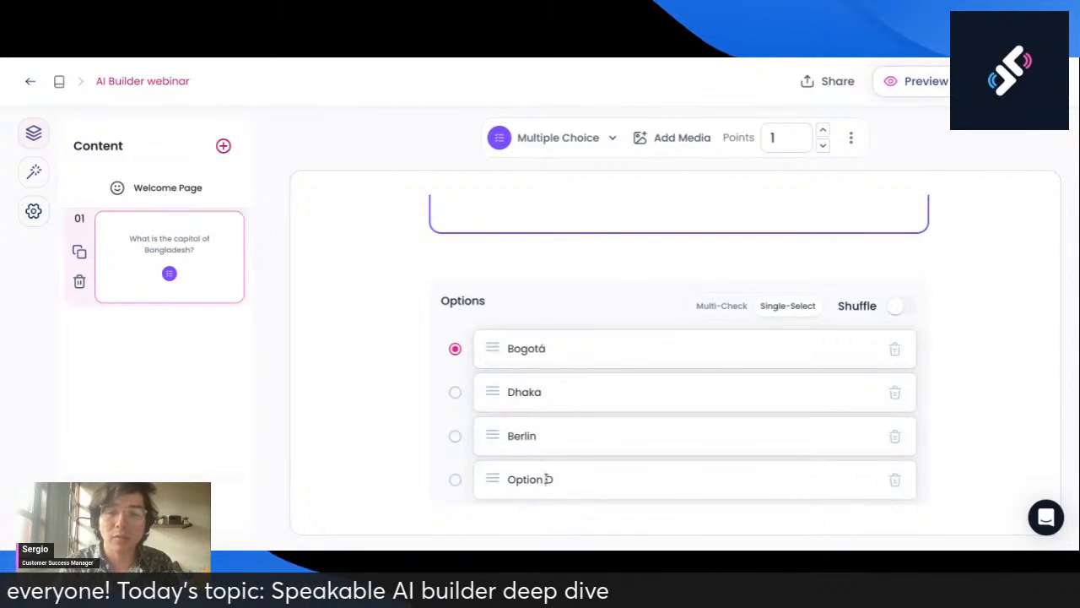
pyautogui.hotkey('ctrl', 'a')
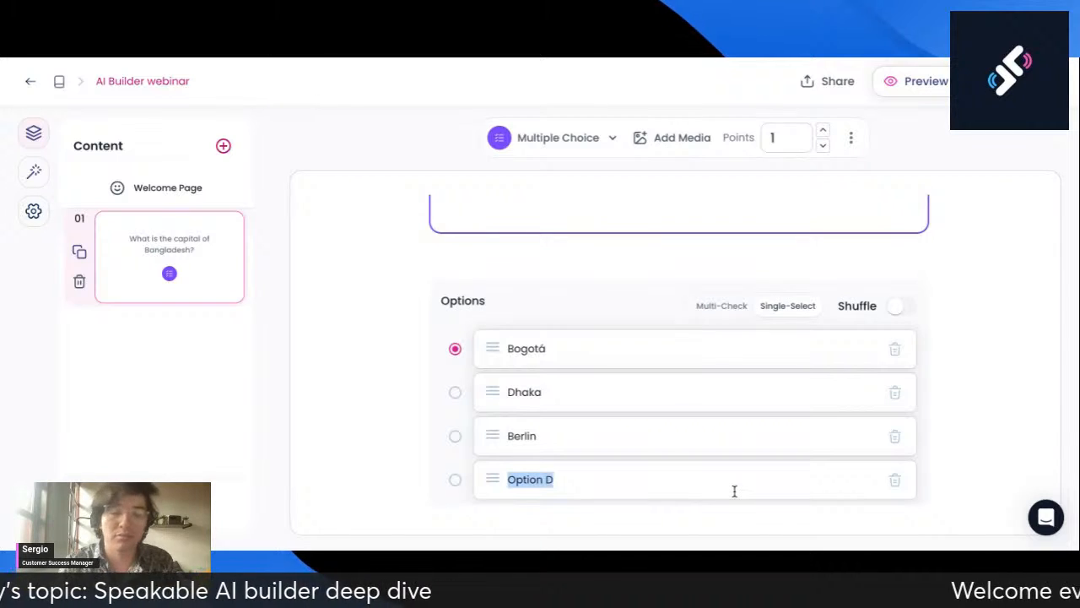
pyautogui.write('Washingon')
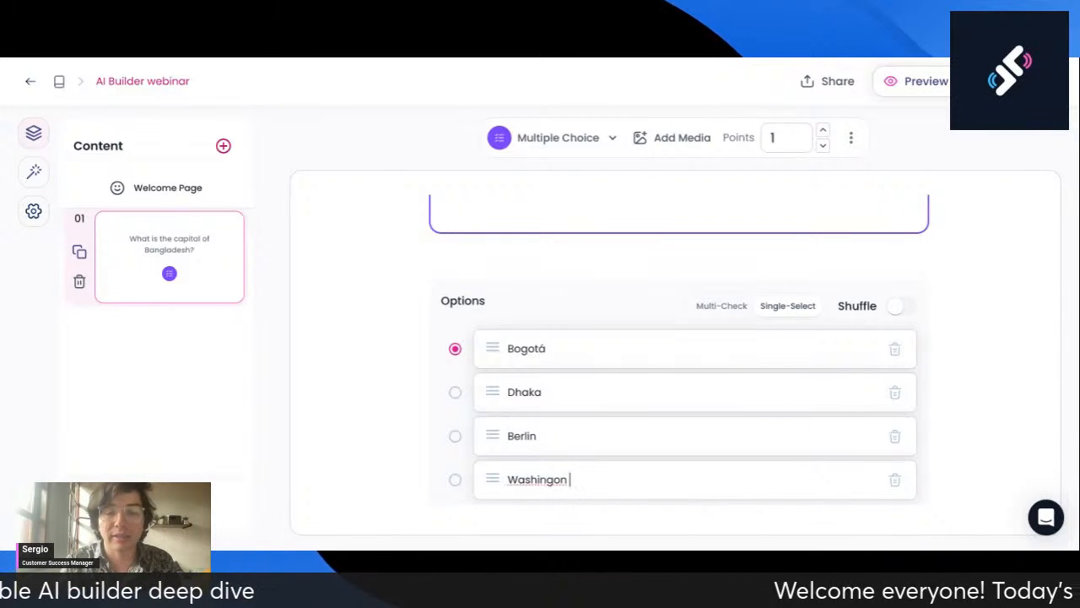
pyautogui.press('BackSpace')
pyautogui.press('BackSpace')
pyautogui.write('ton DC')
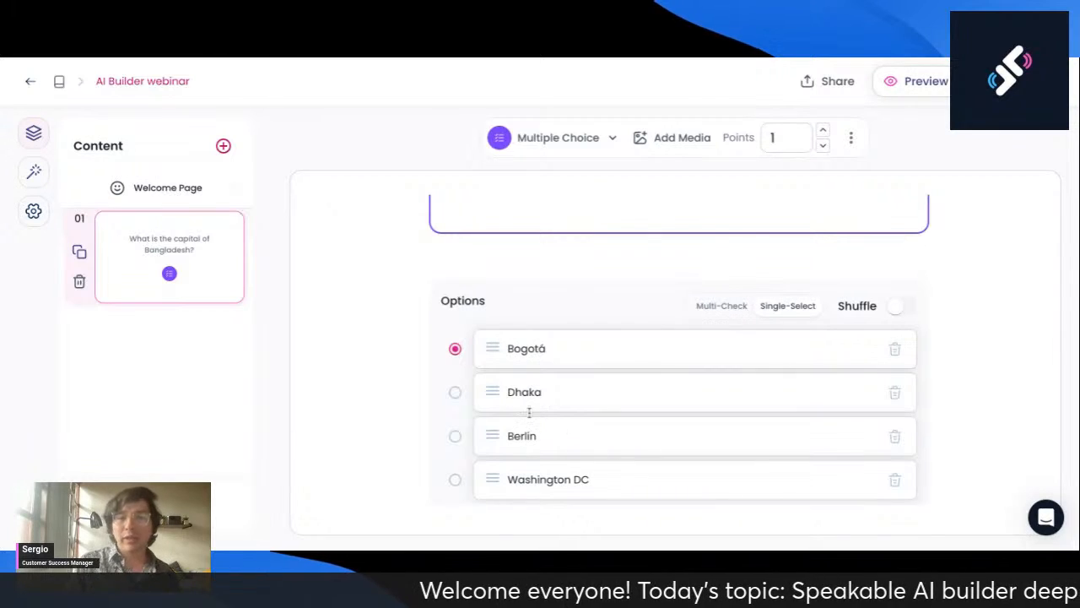
# Mark Dhaka as the correct answer and reopen the question from the Welcome Page
pyautogui.click(460, 392)
pyautogui.click(362, 353)
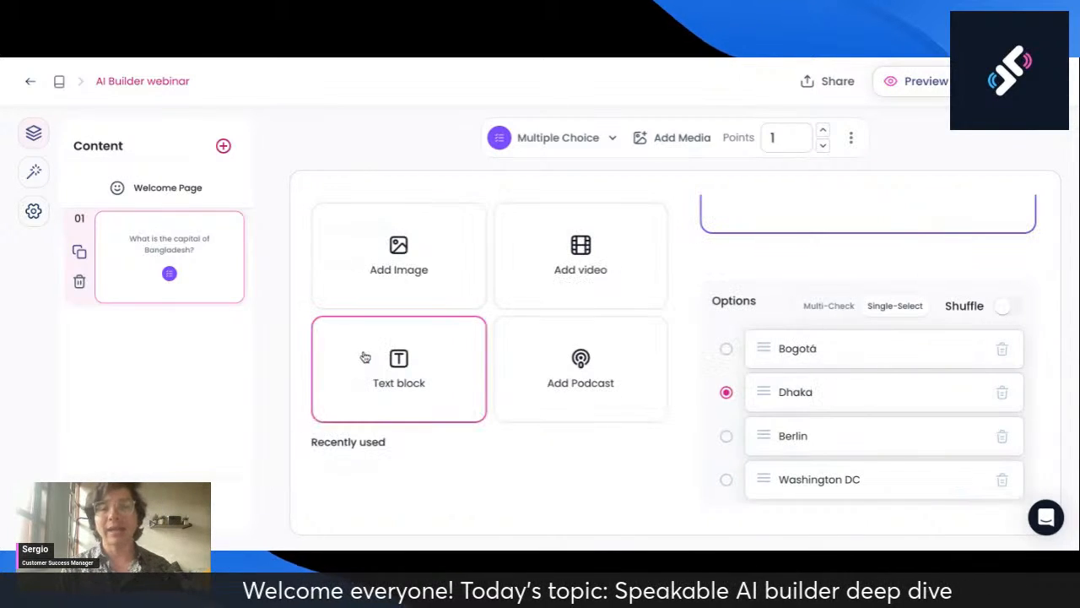
pyautogui.scroll(1, 801, 247)
pyautogui.click(187, 194)
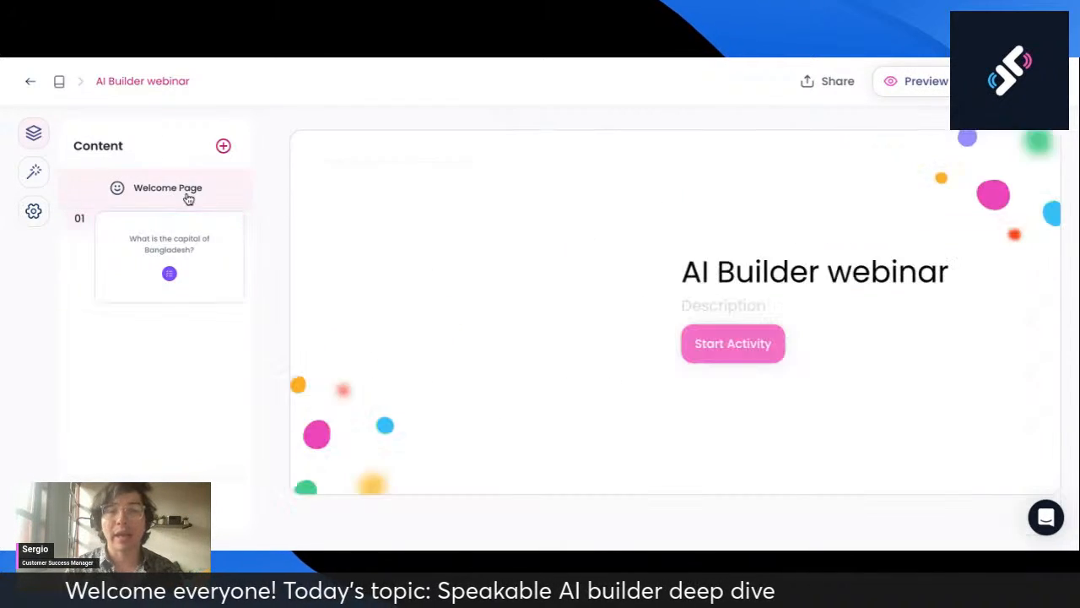
pyautogui.click(193, 260)
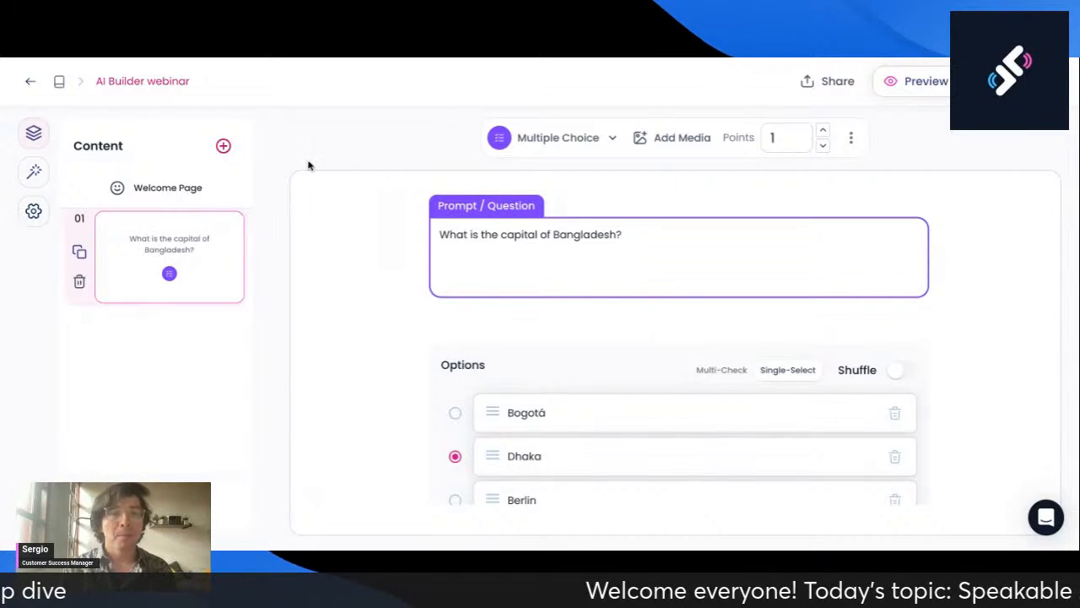
pyautogui.click(224, 152)
pyautogui.click(373, 249)
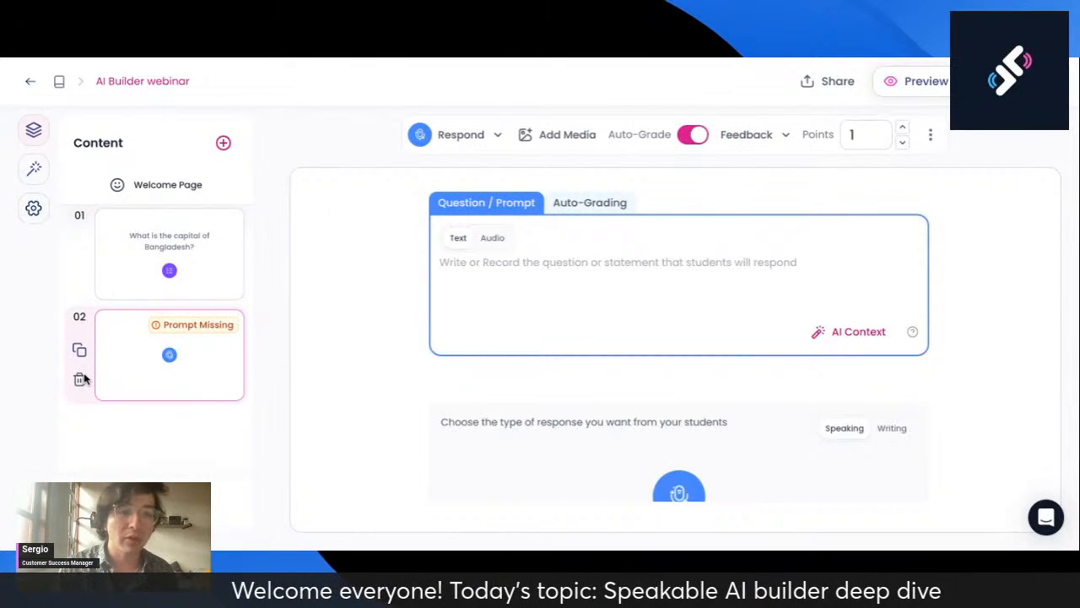
pyautogui.click(81, 379)
# Add a Repeat card with the word "Parallelogram", verify the word, and return to its card
pyautogui.click(223, 143)
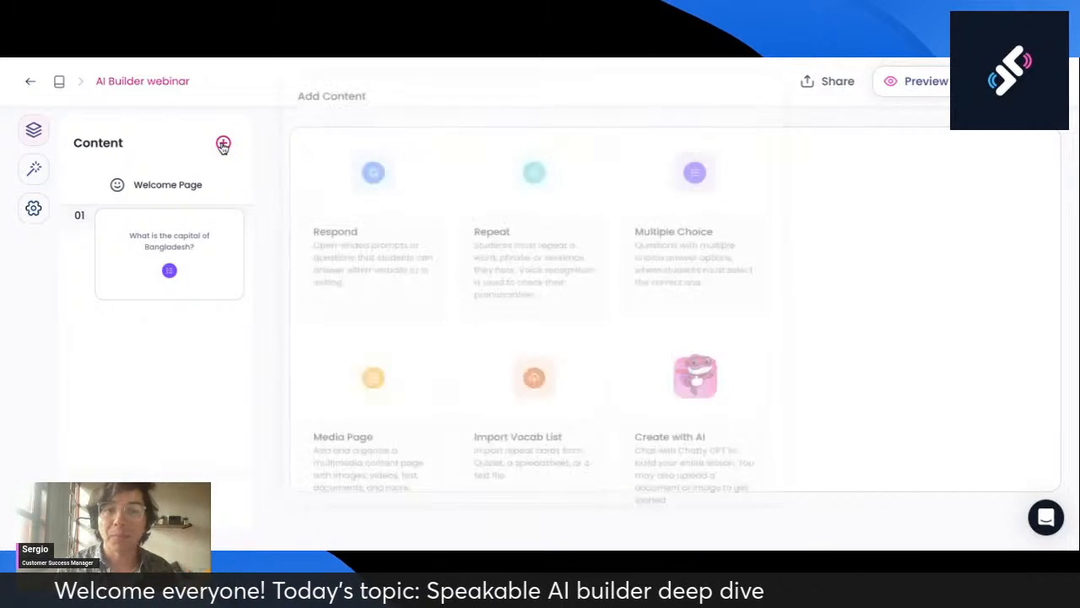
pyautogui.click(572, 204)
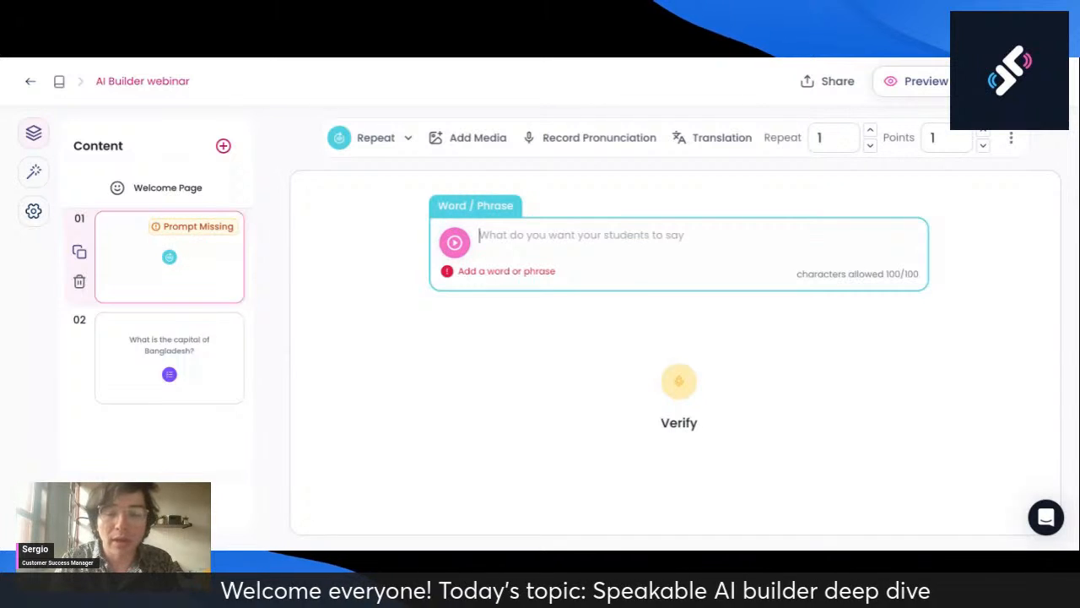
pyautogui.write('Para')
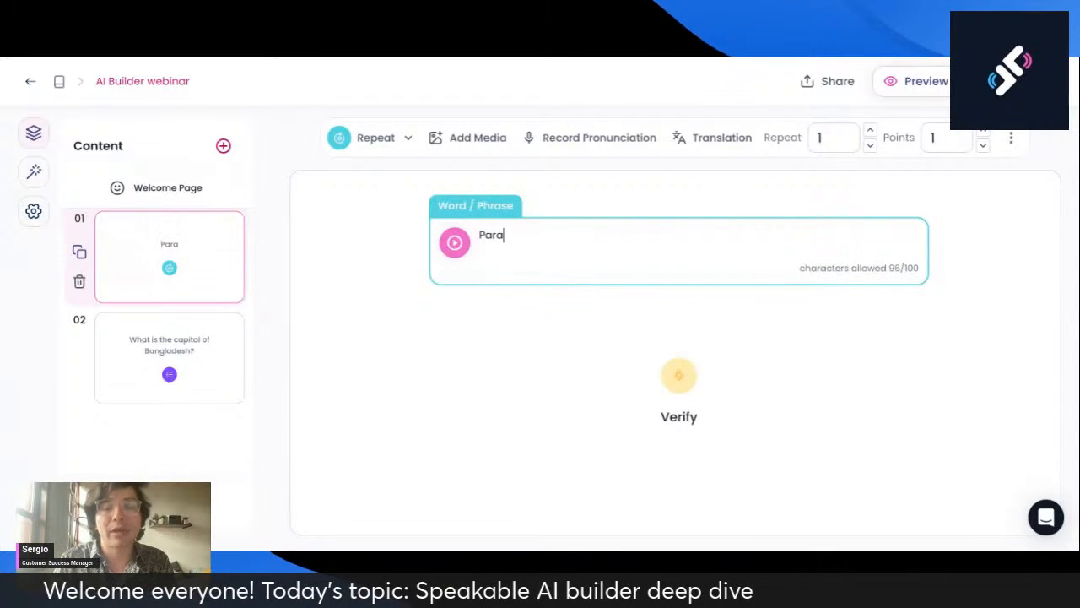
pyautogui.write('llelogram')
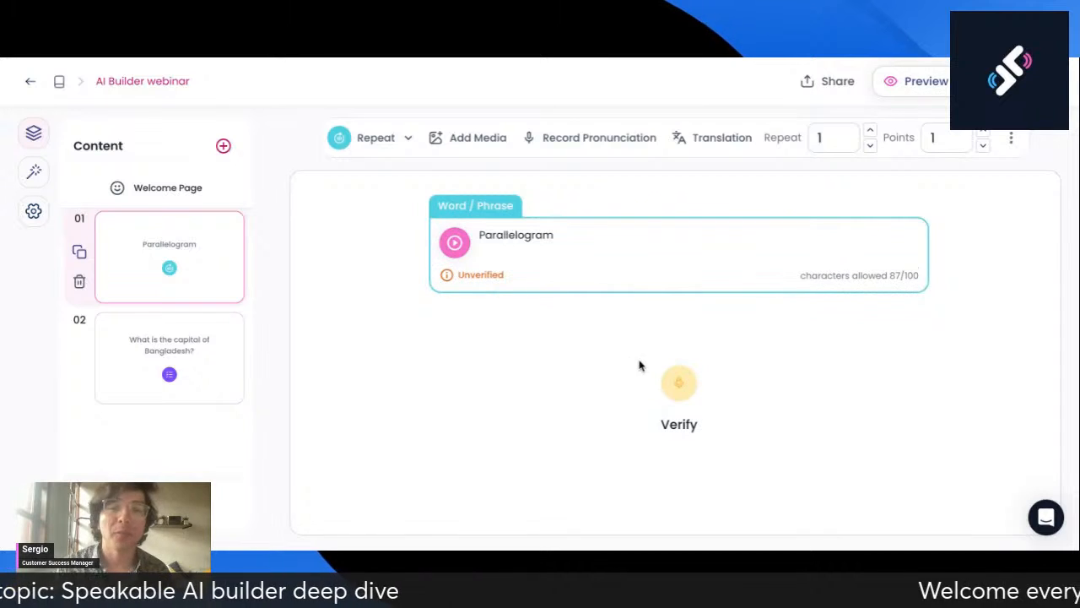
pyautogui.click(683, 383)
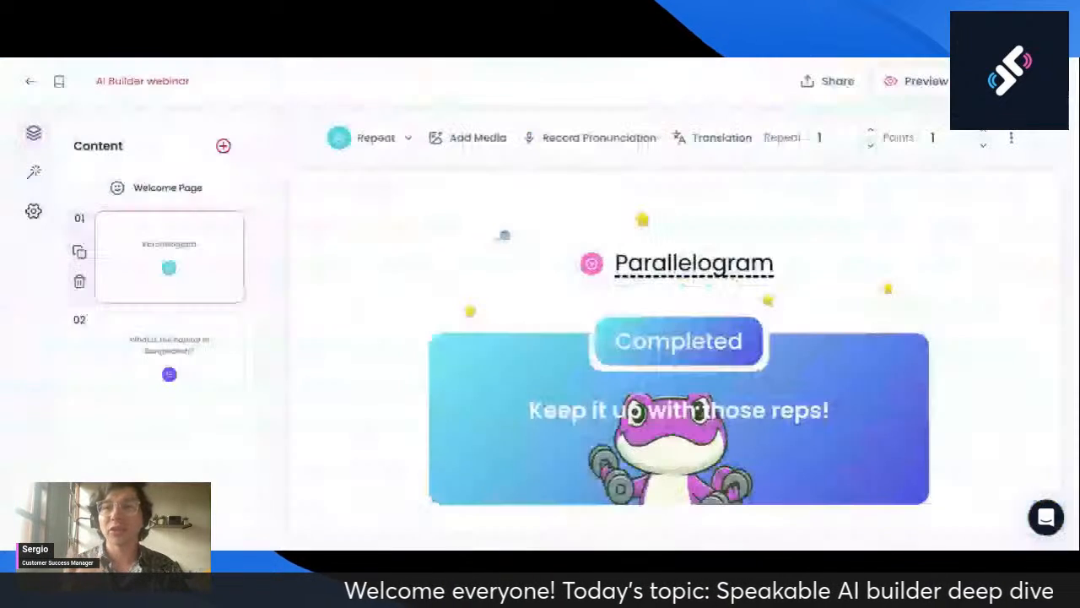
pyautogui.click(869, 530)
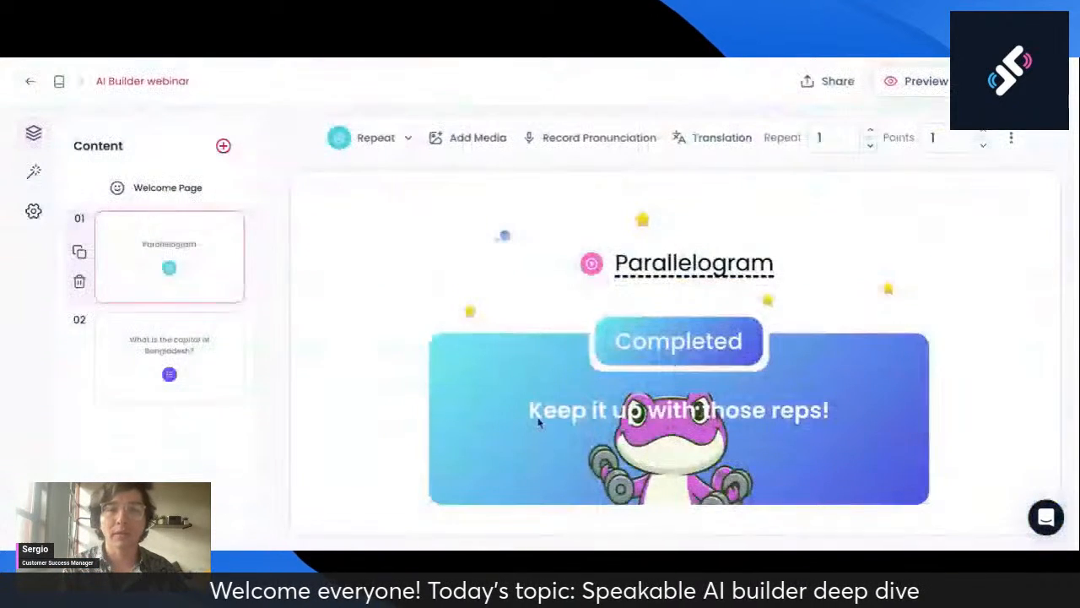
pyautogui.click(194, 288)
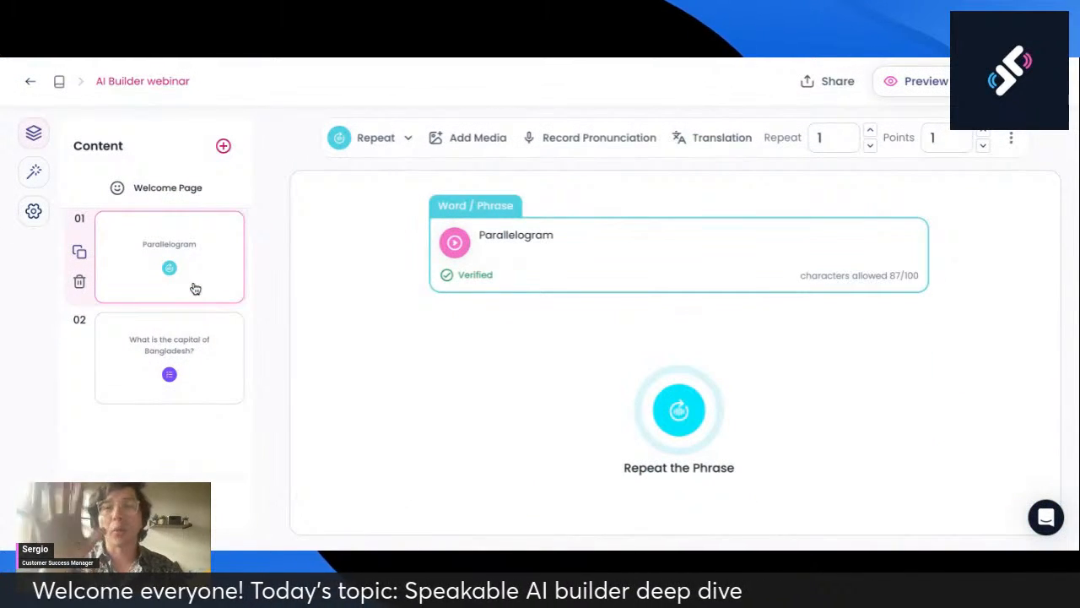
# Test the Parallelogram Repeat card by repeating the phrase aloud, and return to the card's editor
pyautogui.moveTo(307, 222)
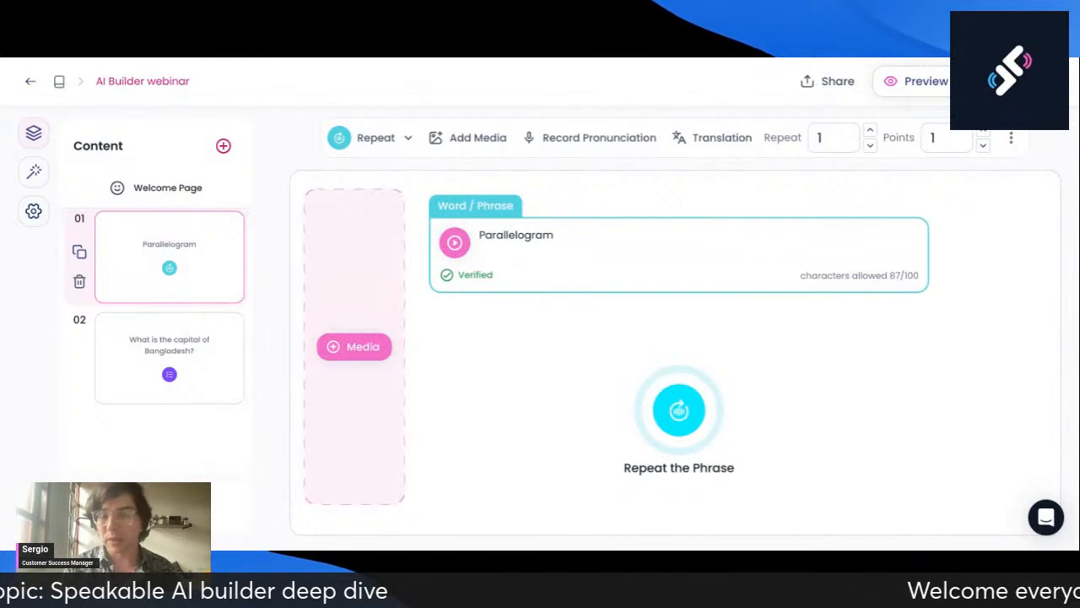
pyautogui.moveTo(443, 284)
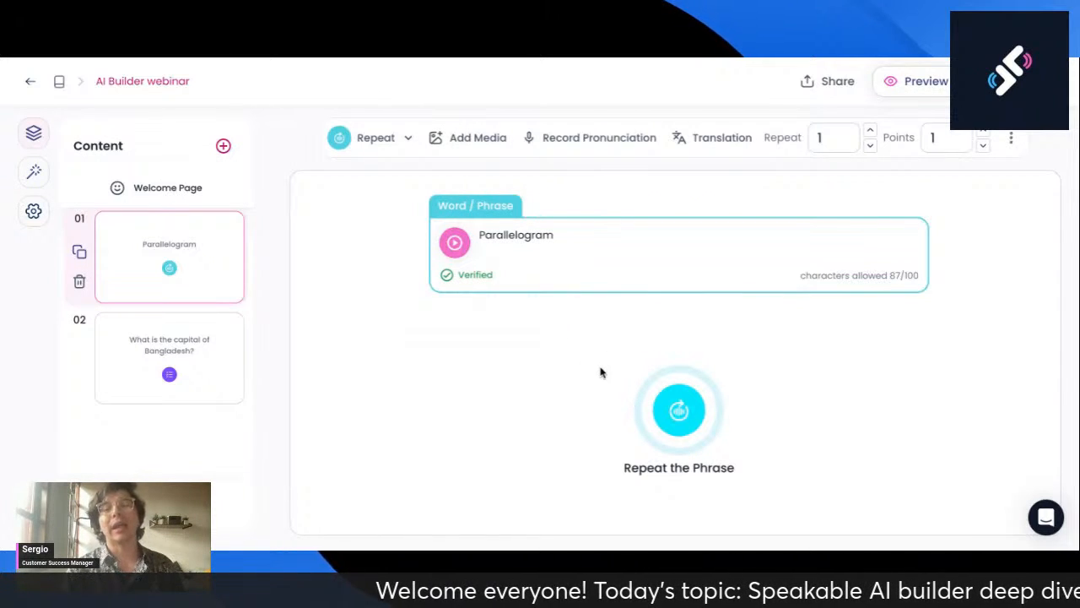
pyautogui.click(670, 411)
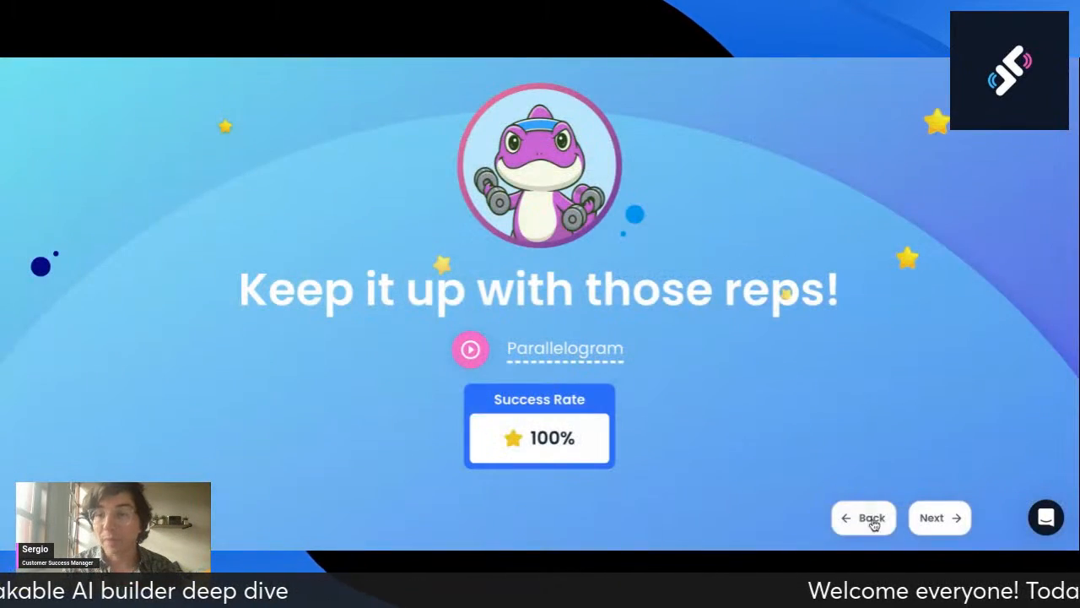
pyautogui.click(872, 520)
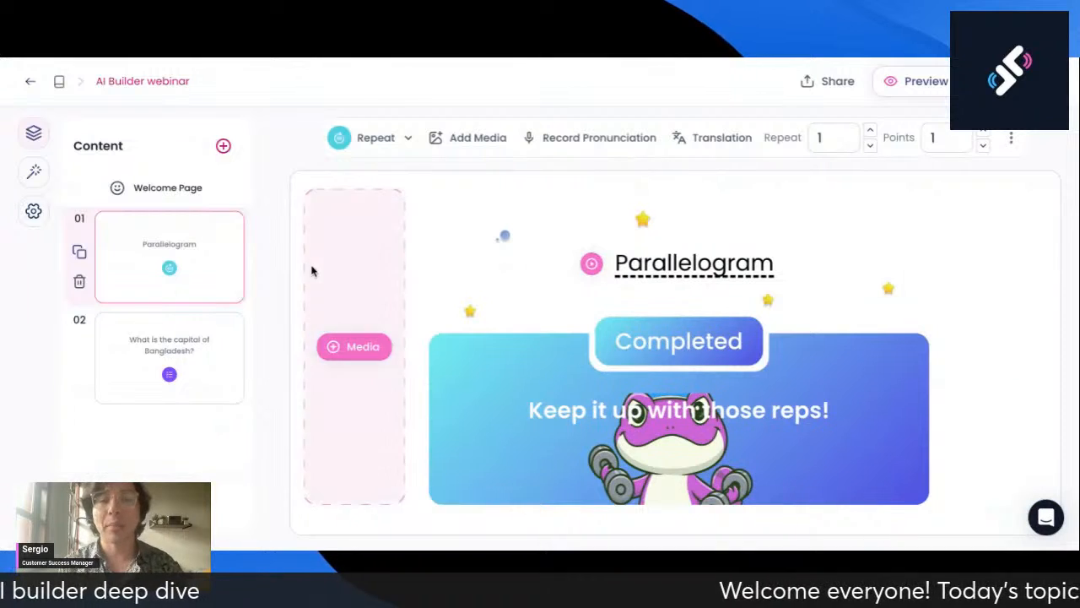
pyautogui.click(196, 292)
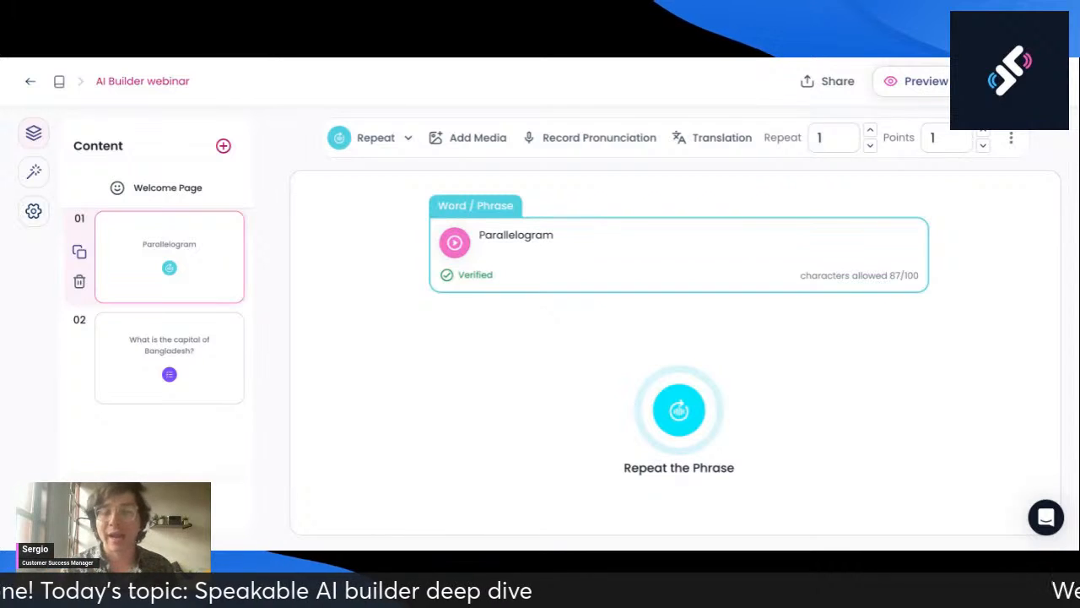
# Add a Respond card with the question prompt "How are you?"
pyautogui.click(222, 146)
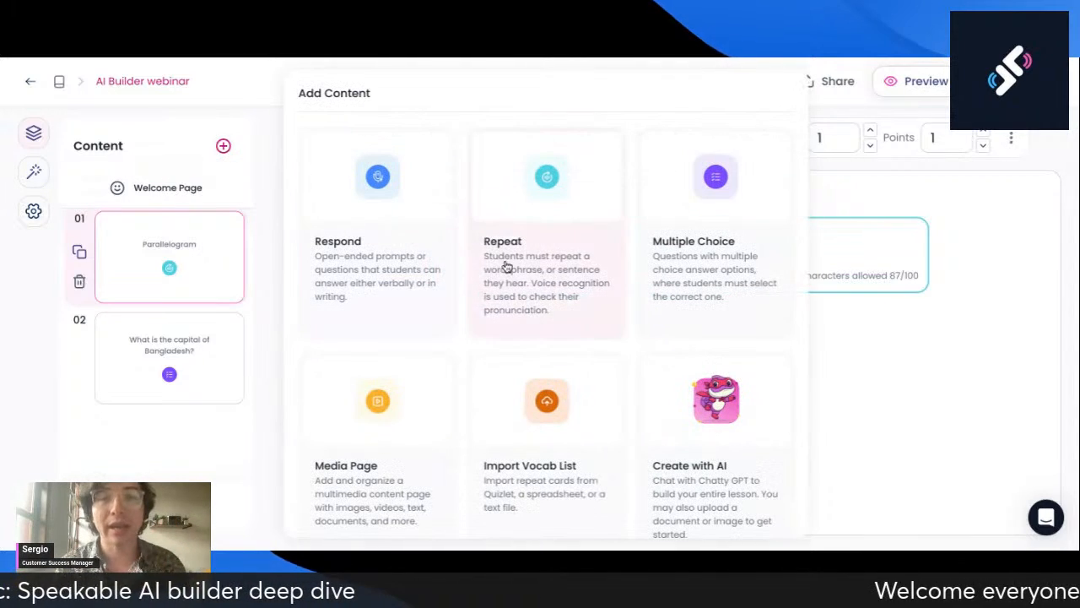
pyautogui.click(414, 255)
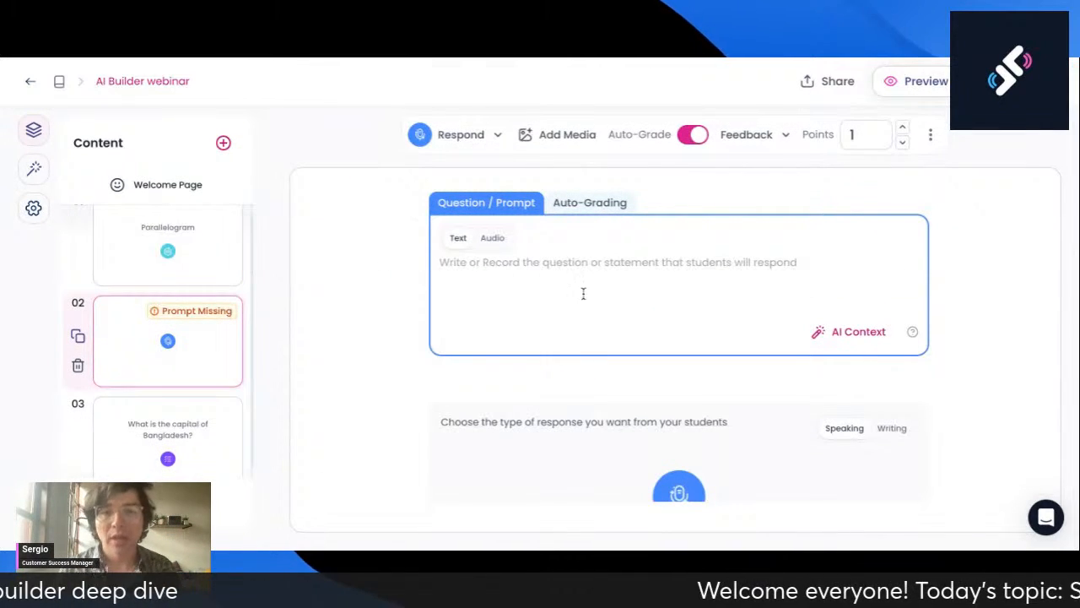
pyautogui.click(589, 278)
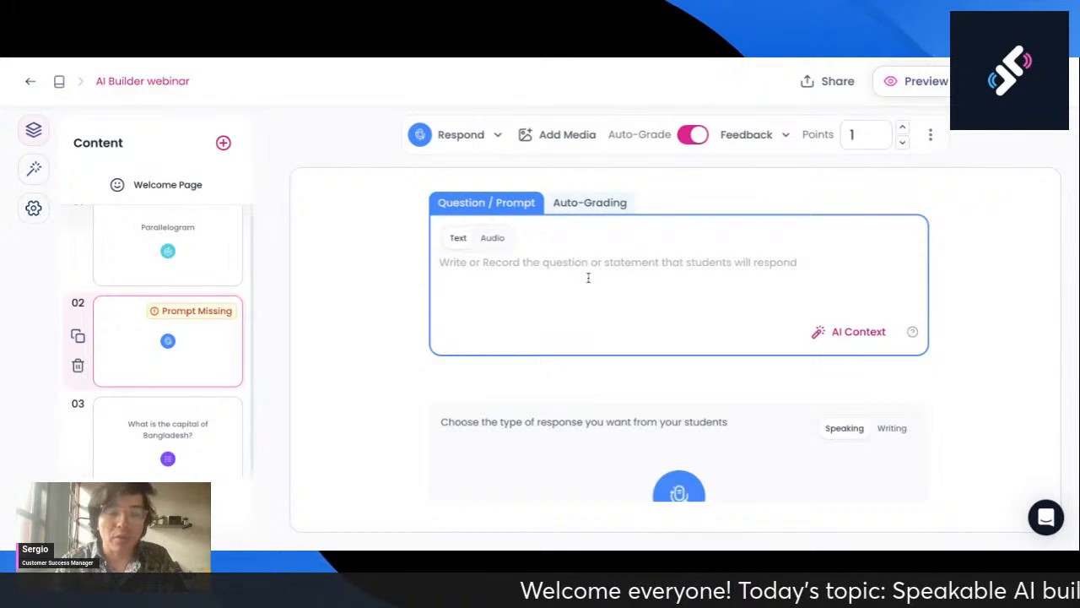
pyautogui.write('How are you')
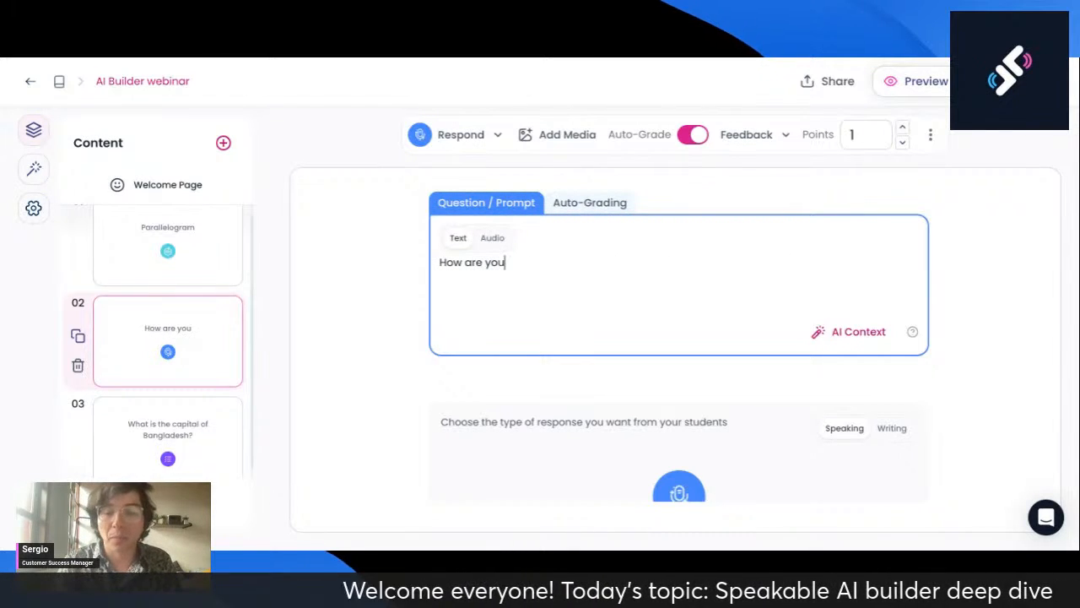
pyautogui.write('?')
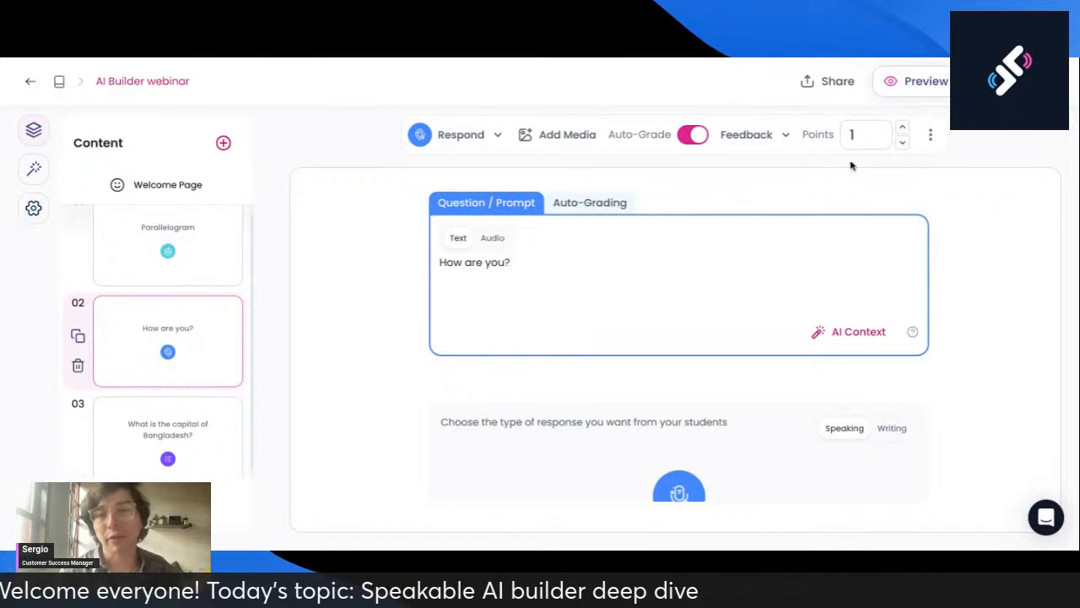
# Examine the Respond card's prompt area and the student response type options below it
pyautogui.moveTo(991, 316)
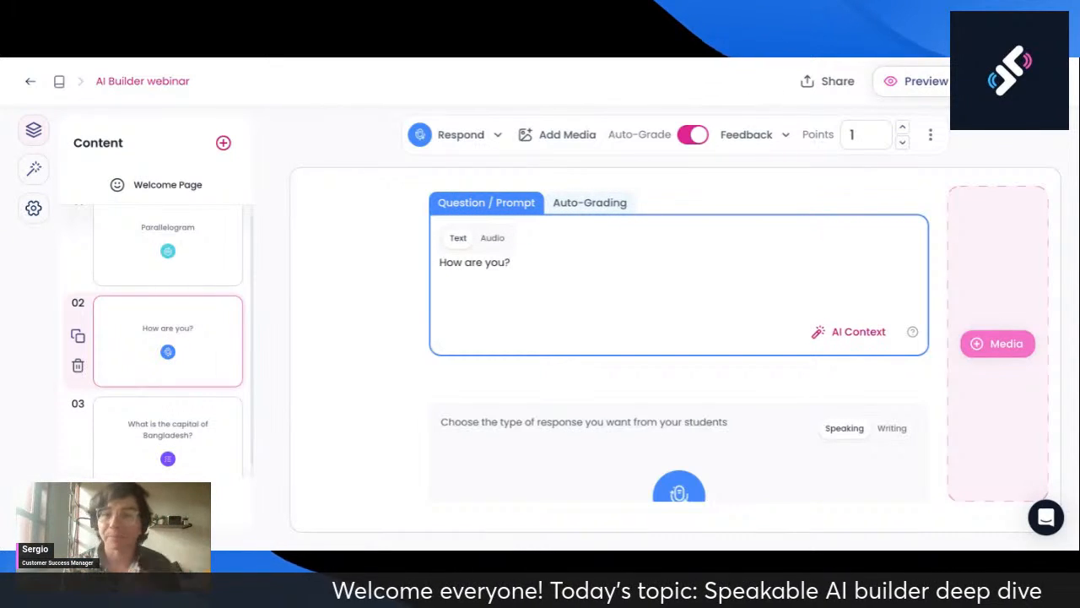
pyautogui.scroll(-2, 783, 367)
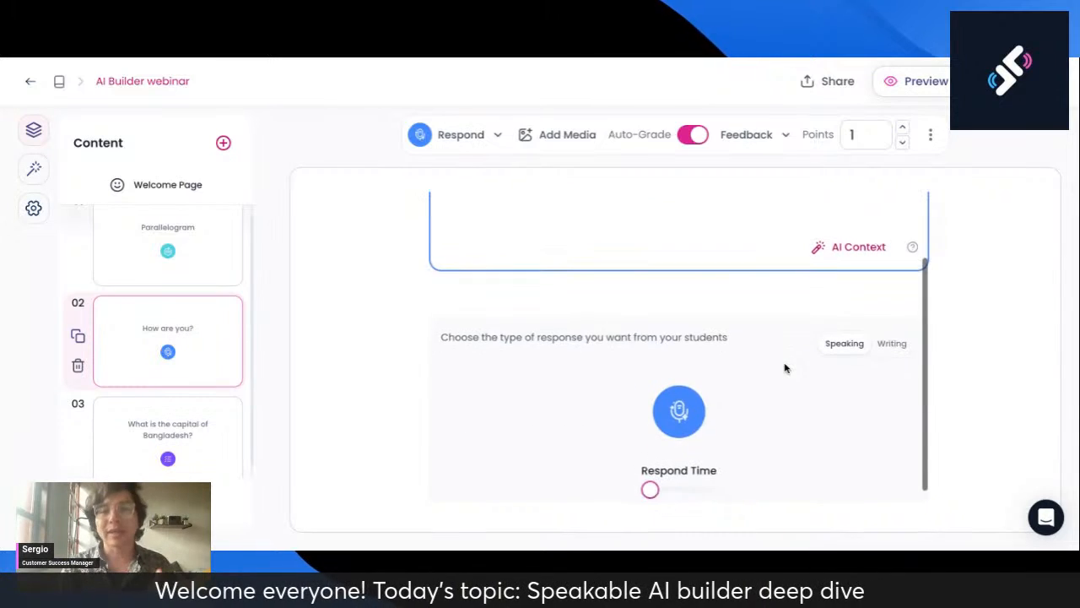
pyautogui.scroll(2, 785, 368)
pyautogui.scroll(-1, 784, 368)
pyautogui.scroll(1, 798, 361)
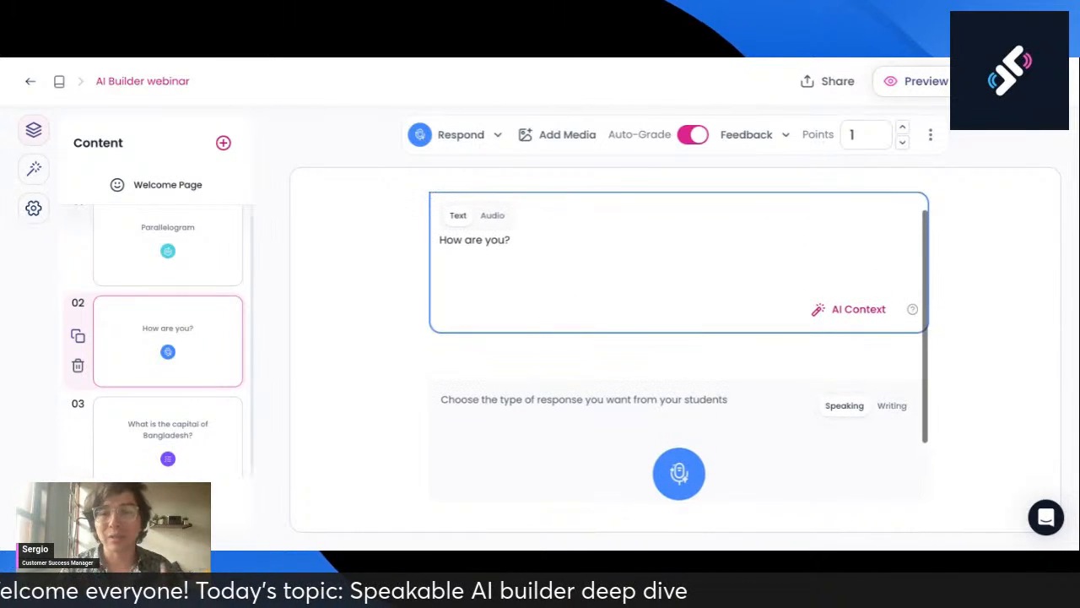
pyautogui.scroll(-1, 801, 381)
pyautogui.scroll(2, 800, 381)
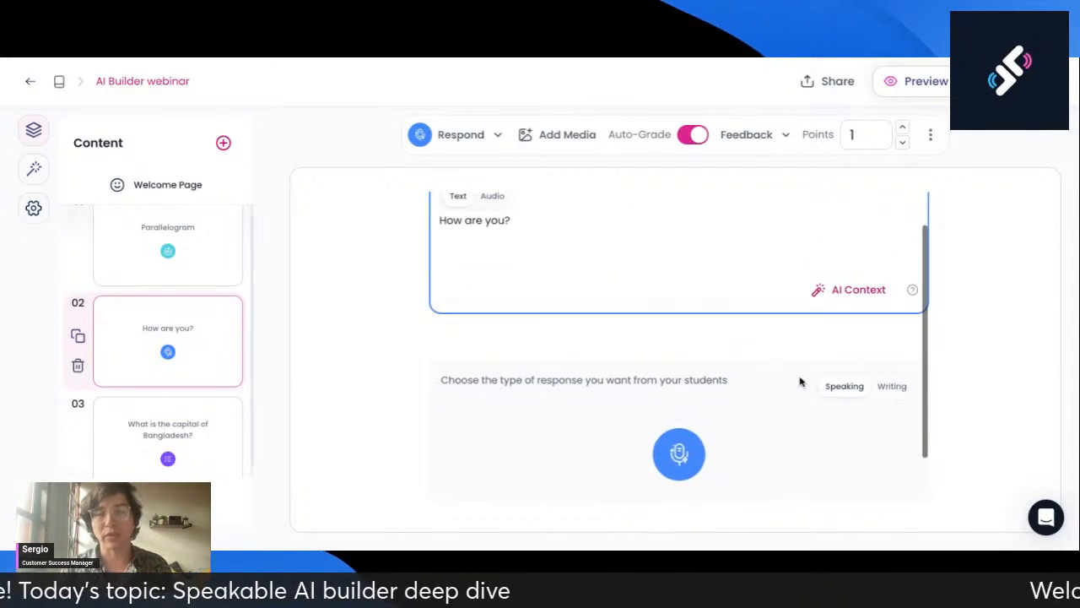
pyautogui.scroll(-1, 721, 409)
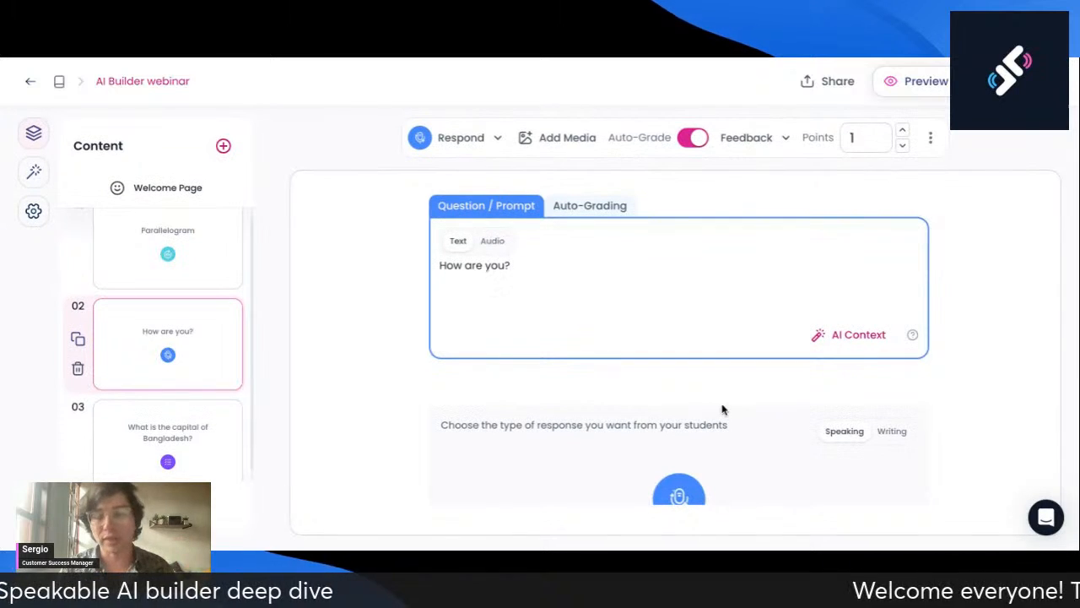
pyautogui.scroll(-2, 721, 410)
pyautogui.scroll(2, 706, 414)
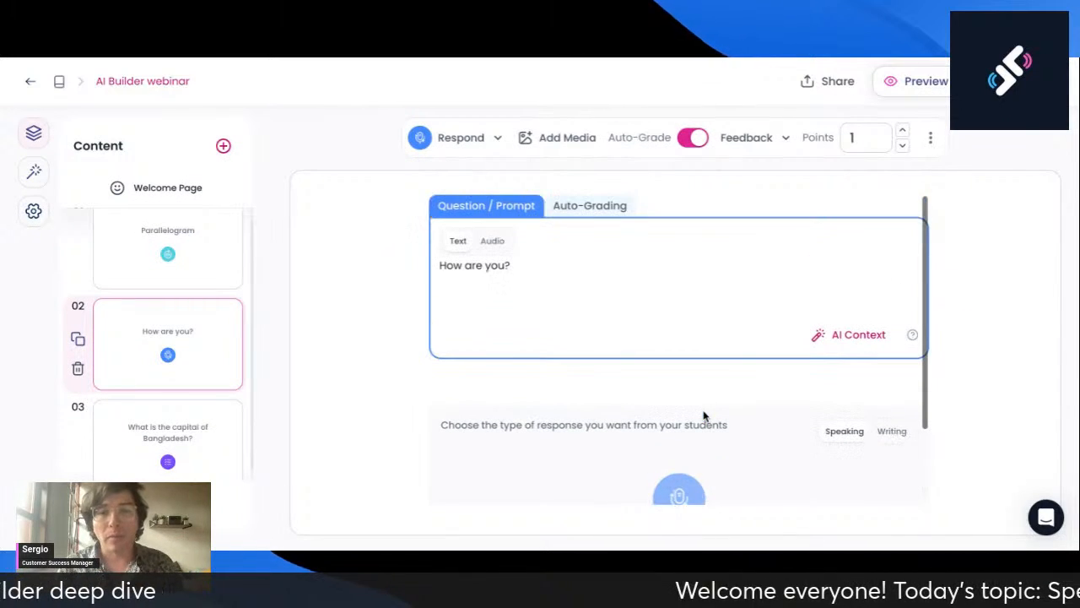
# Record a spoken test answer to the "How are you?" prompt and submit it for AI feedback
pyautogui.scroll(-2, 670, 355)
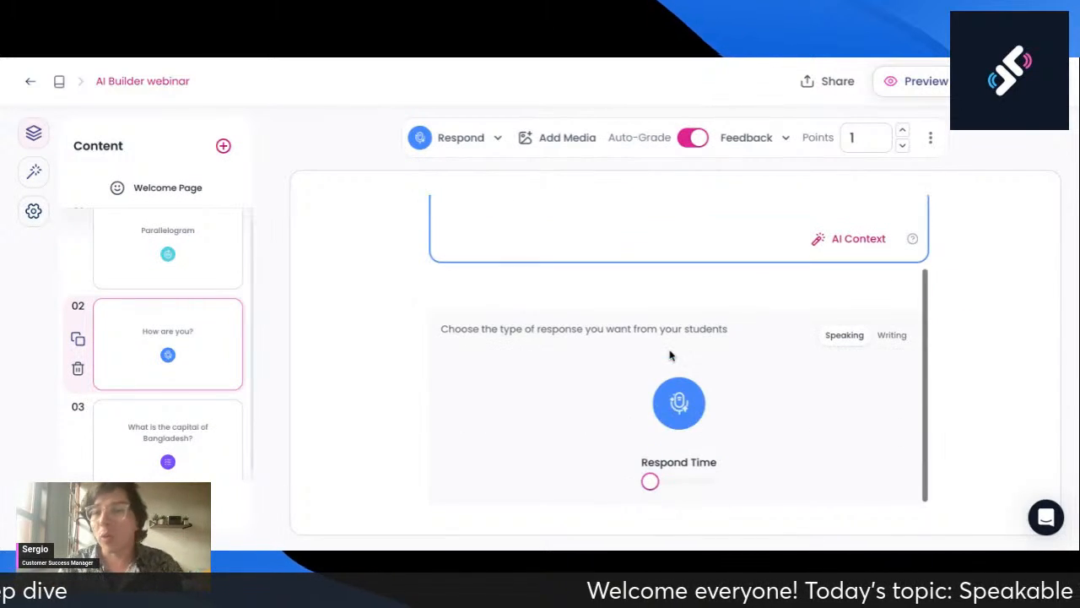
pyautogui.click(670, 416)
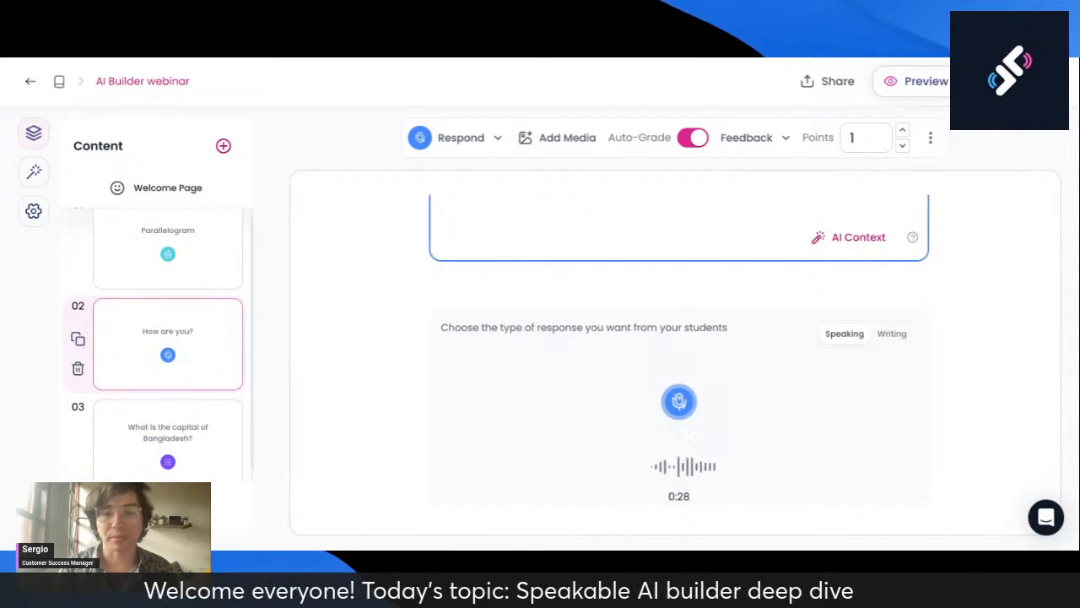
pyautogui.click(679, 400)
pyautogui.click(746, 486)
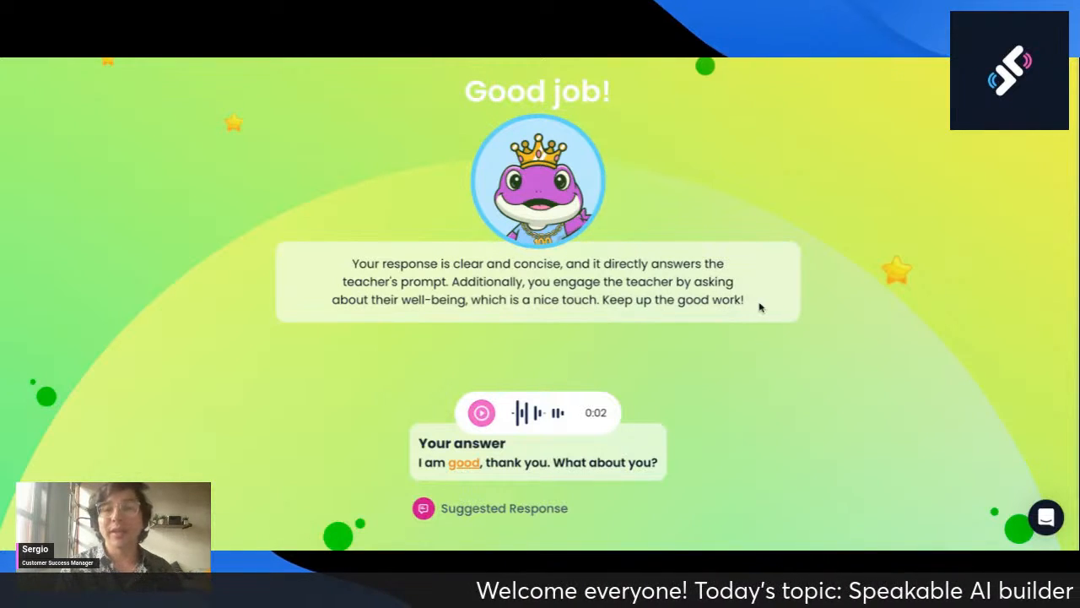
# Review the AI feedback, the grammar note on "good" and the suggested response, and return to the Respond card's editor
pyautogui.moveTo(762, 308); pyautogui.dragTo(316, 271)
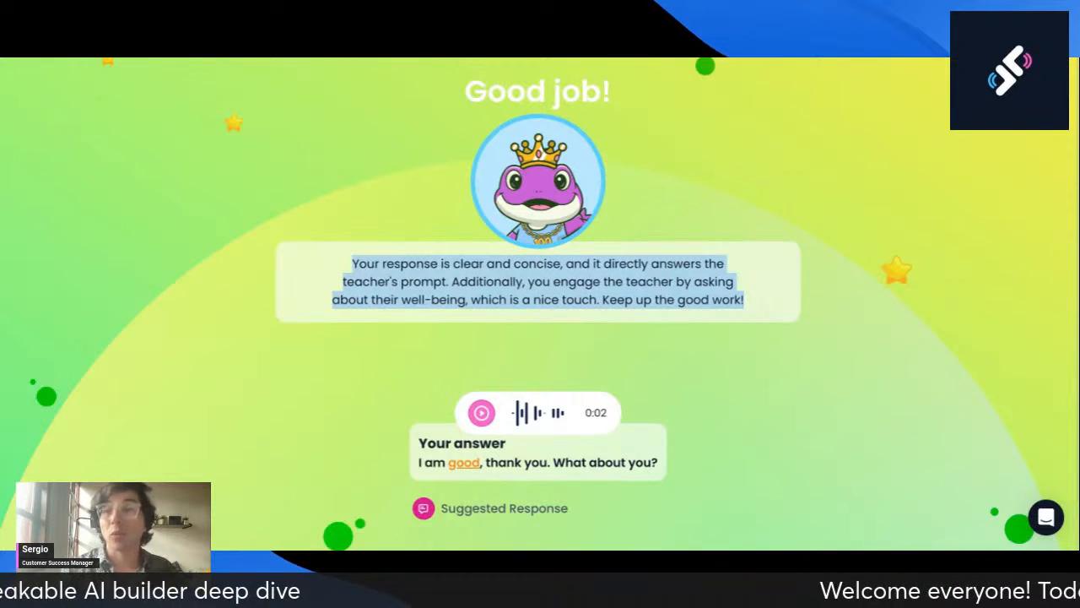
pyautogui.moveTo(467, 469)
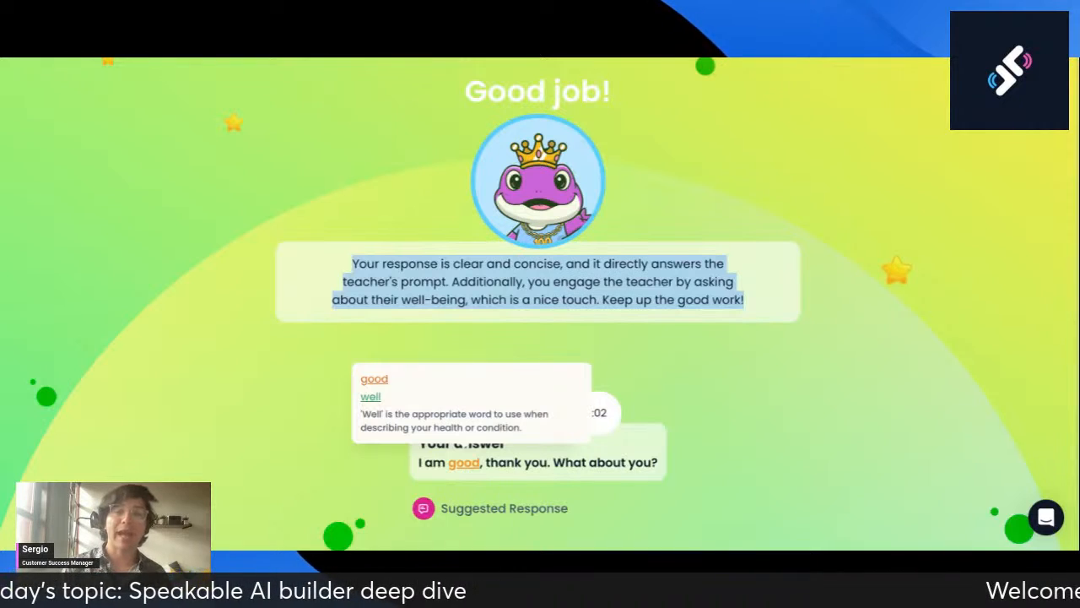
pyautogui.click(460, 520)
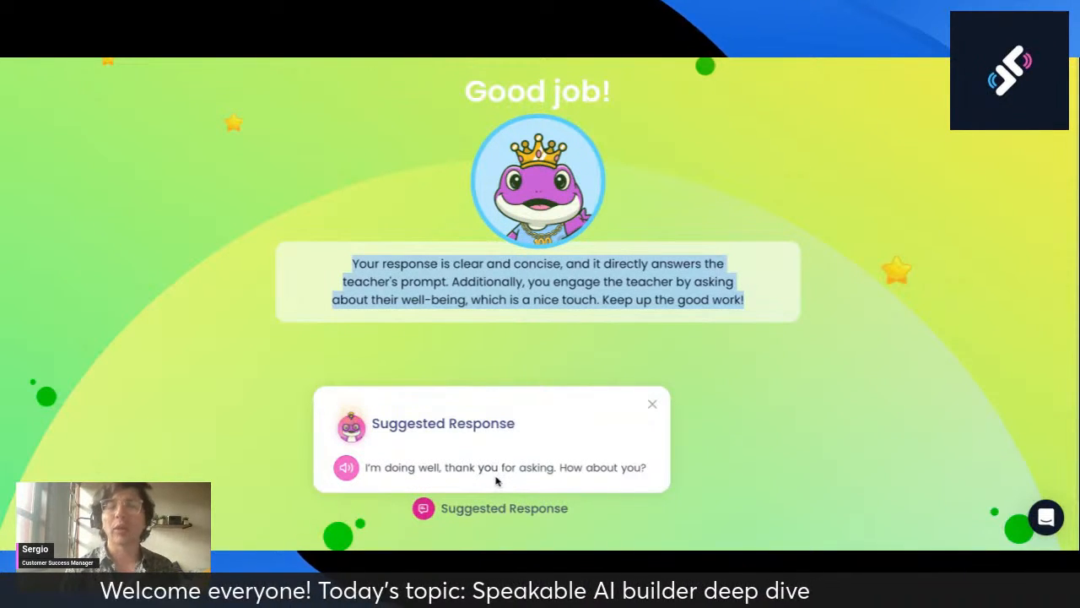
pyautogui.click(652, 404)
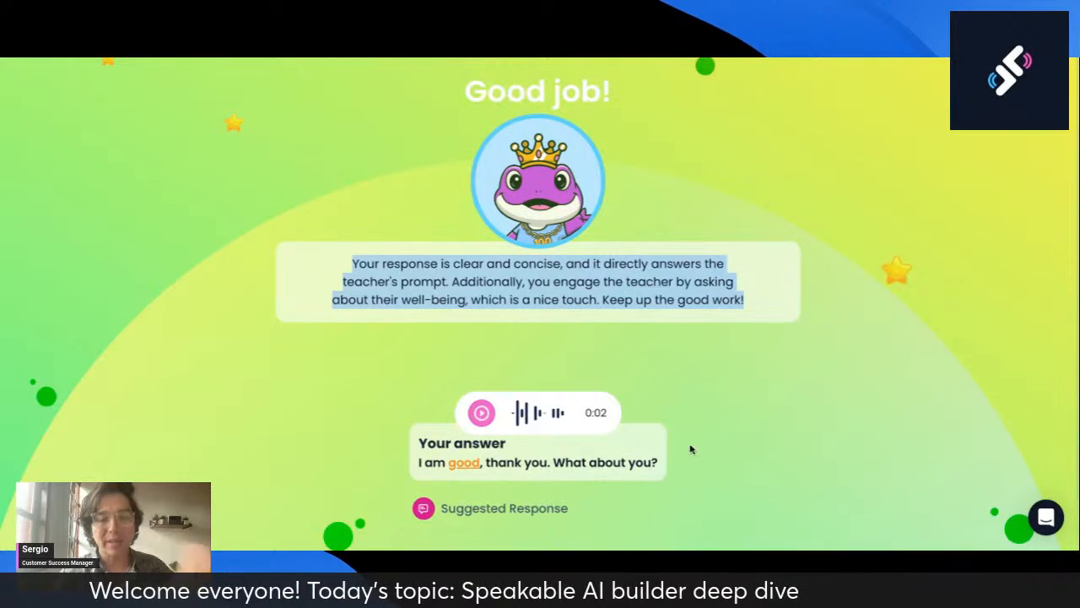
pyautogui.scroll(-1, 886, 508)
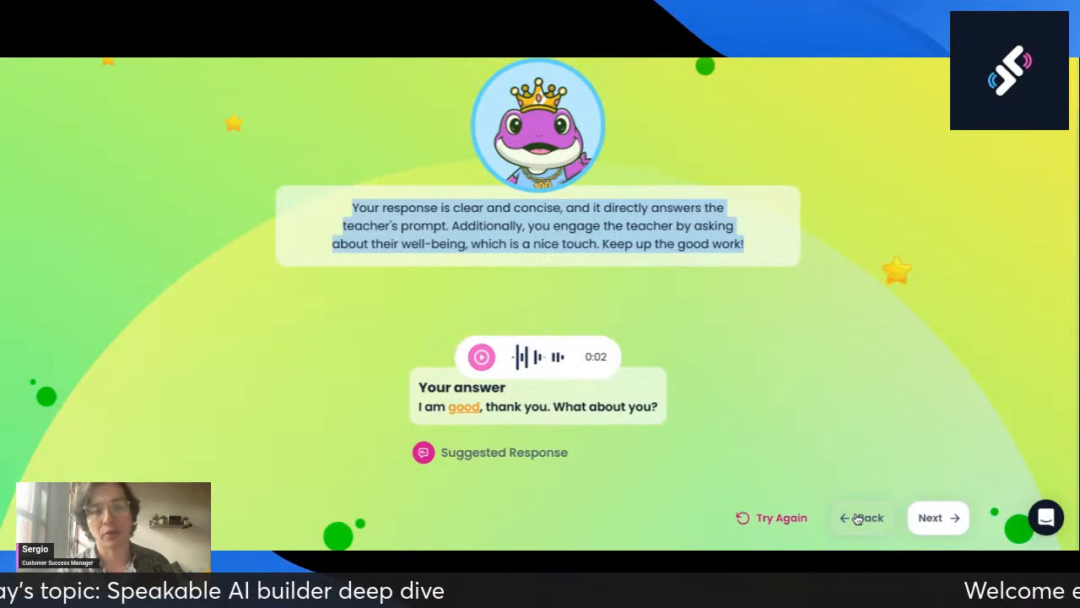
pyautogui.click(857, 518)
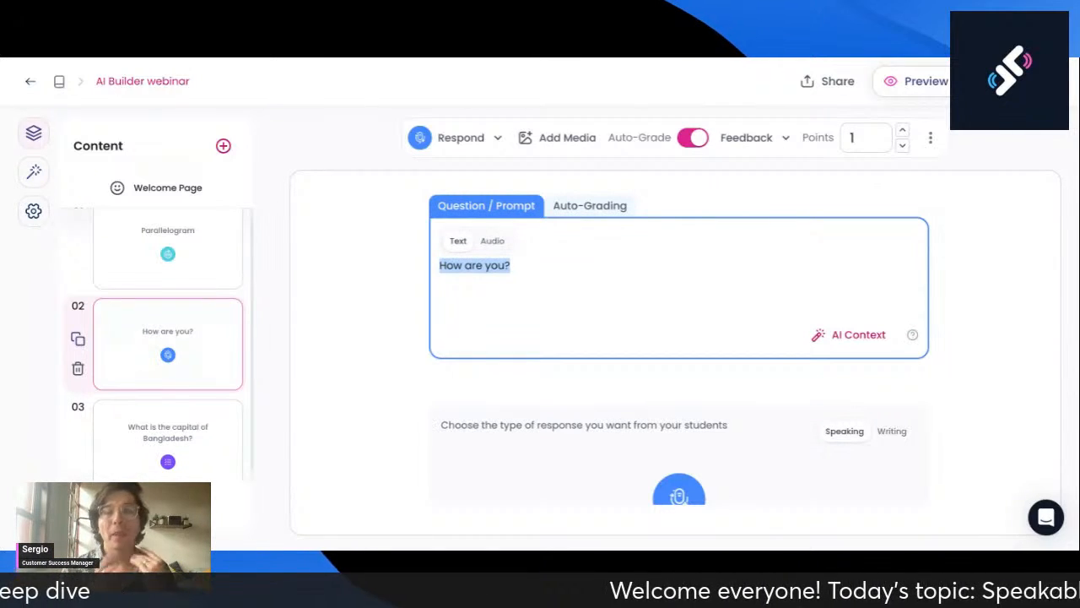
# Turn on WIDA Level in the Respond card's feedback options
pyautogui.click(779, 136)
pyautogui.click(867, 243)
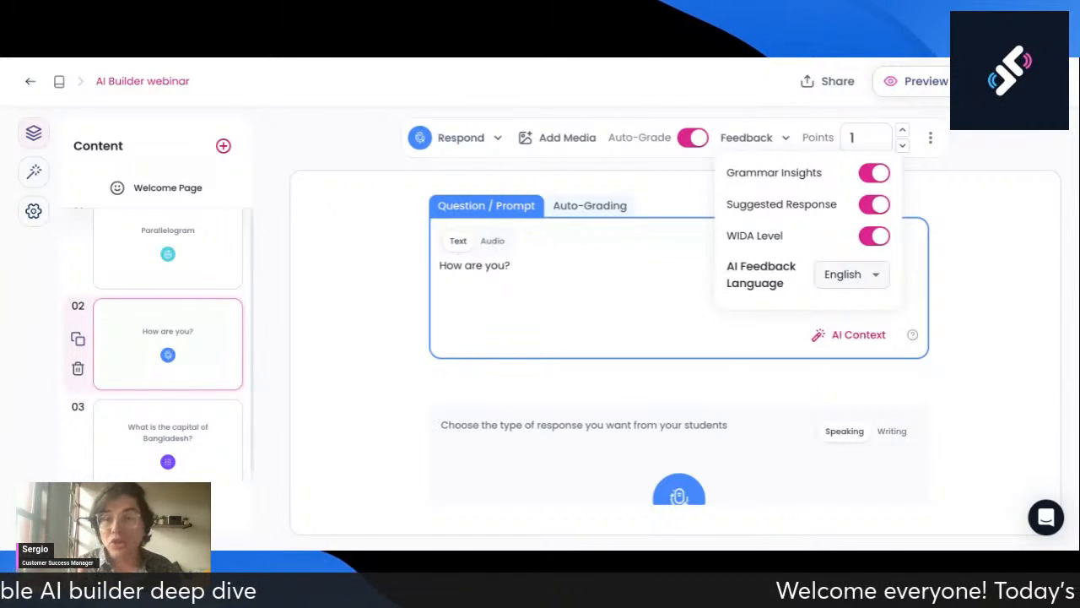
pyautogui.click(955, 267)
# Adjust the Respond Time for the students' spoken answer on the Respond card
pyautogui.scroll(-1, 956, 301)
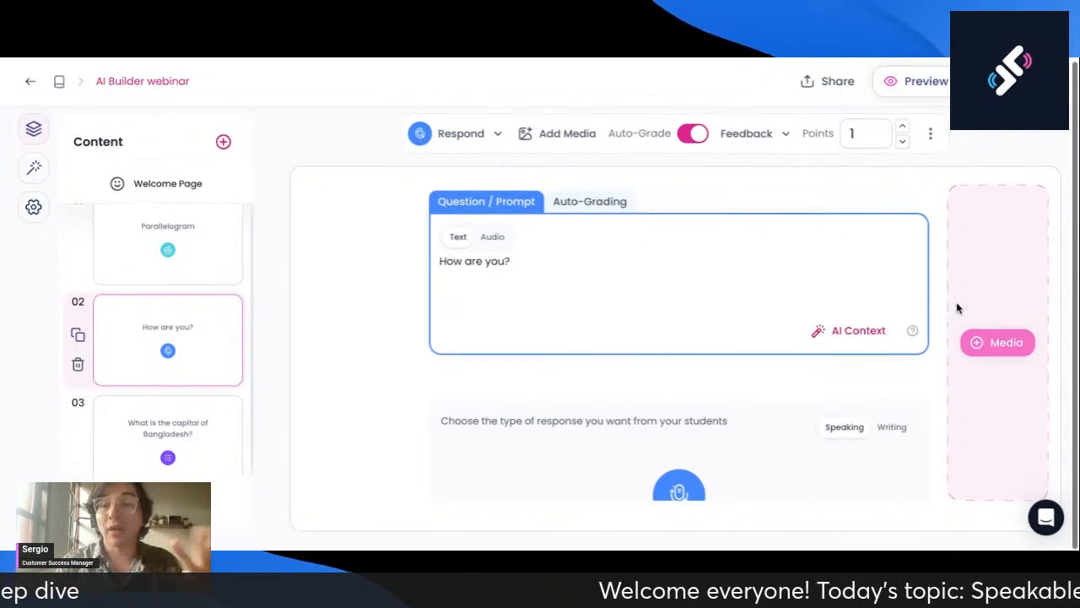
pyautogui.scroll(-1, 861, 392)
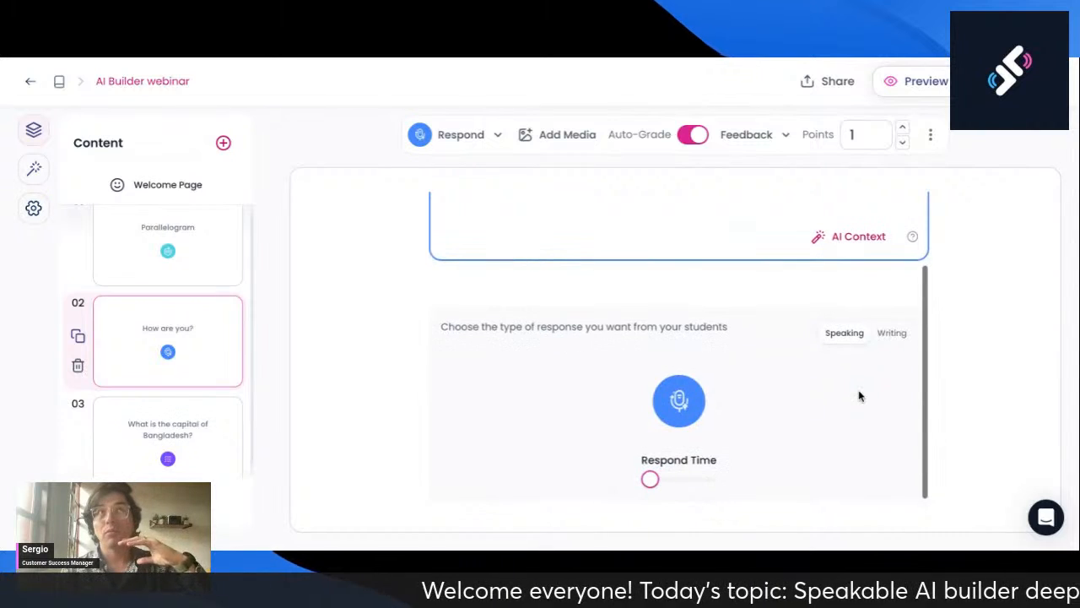
pyautogui.scroll(1, 859, 393)
pyautogui.scroll(-1, 814, 415)
pyautogui.moveTo(648, 479); pyautogui.dragTo(664, 490)
pyautogui.scroll(1, 607, 380)
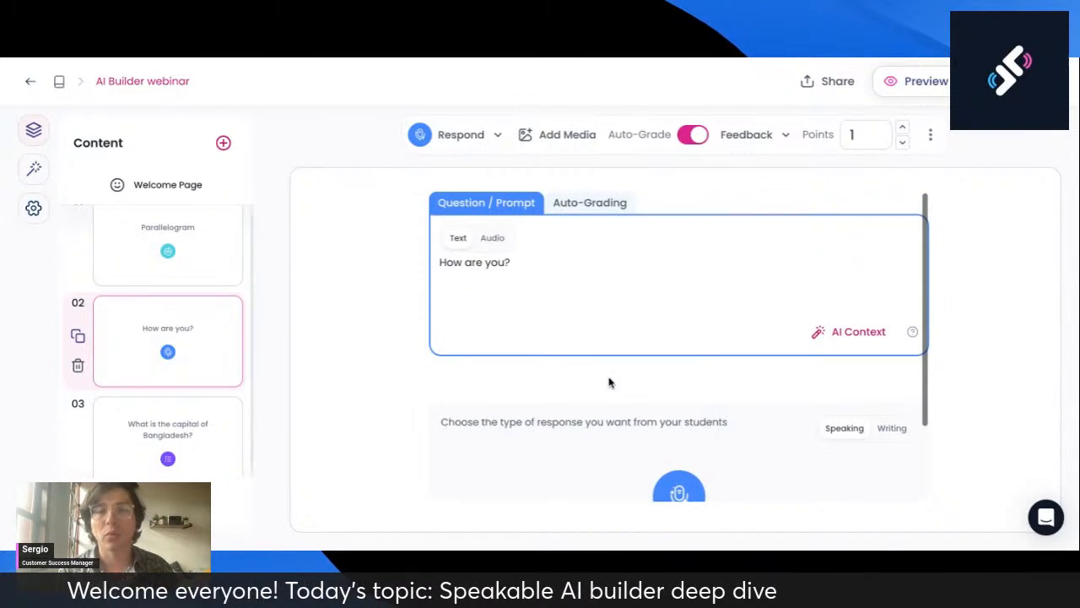
# Replace the Respond card's prompt with "What is the main economic activity in Peru"
pyautogui.tripleClick(545, 256)
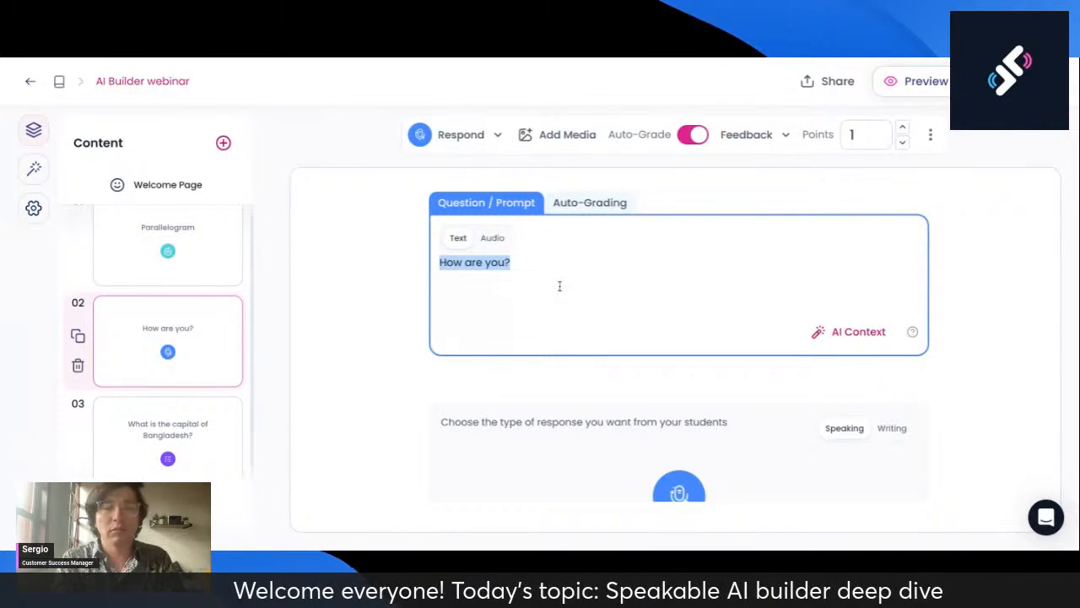
pyautogui.write('What is the ma')
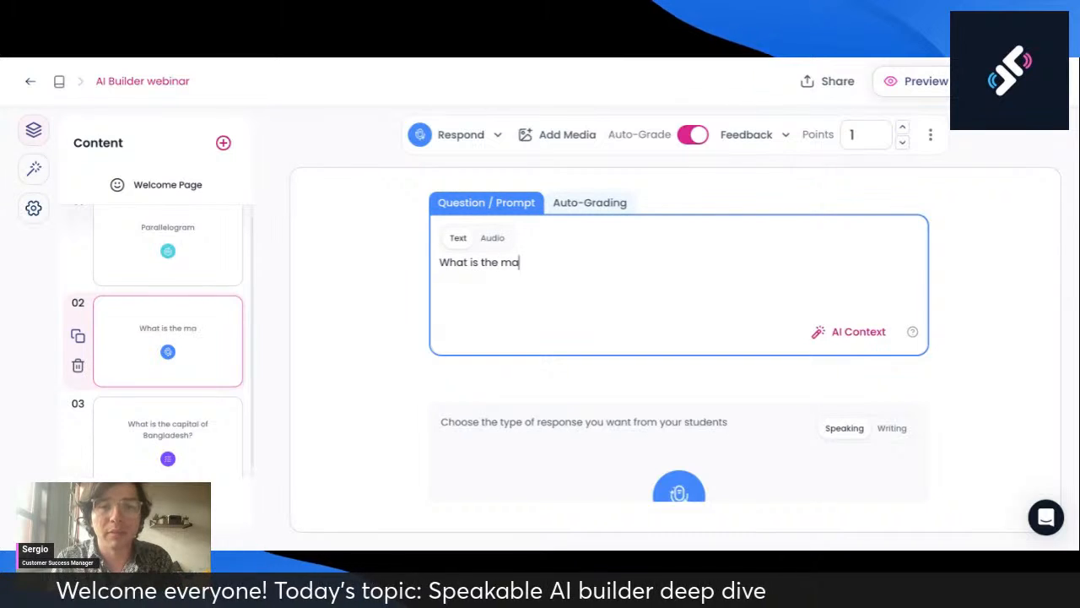
pyautogui.write('in')
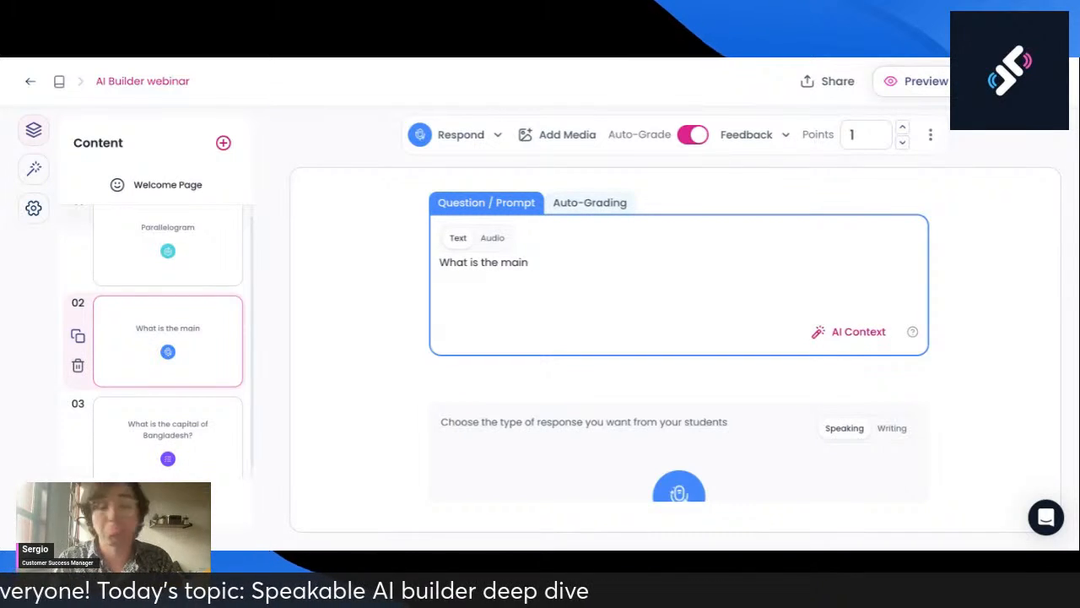
pyautogui.write(' economic act')
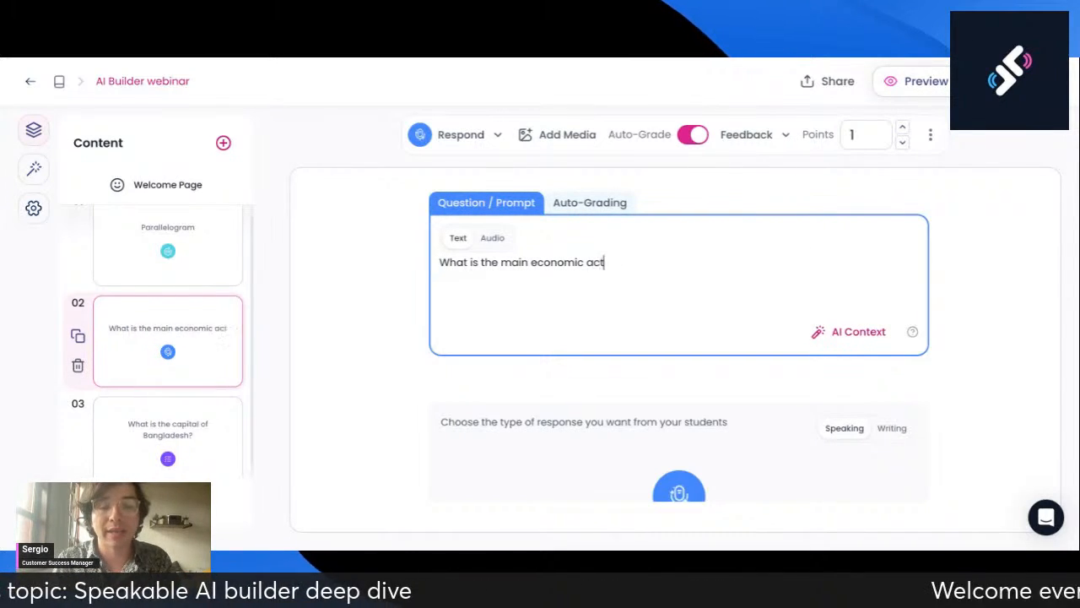
pyautogui.write('ivity in t')
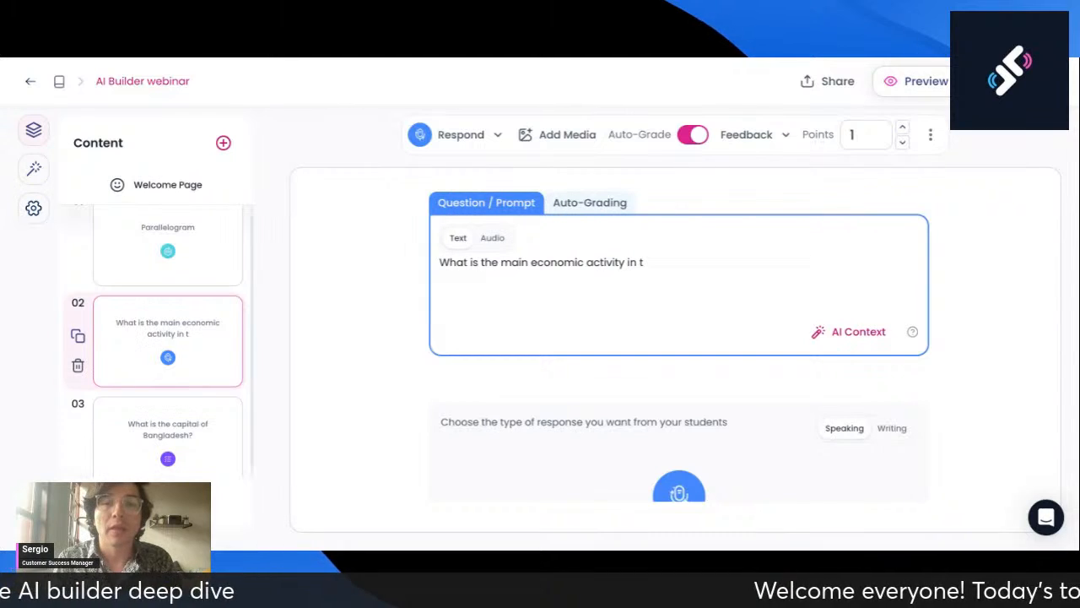
pyautogui.press('BackSpace')
pyautogui.write('Peru')
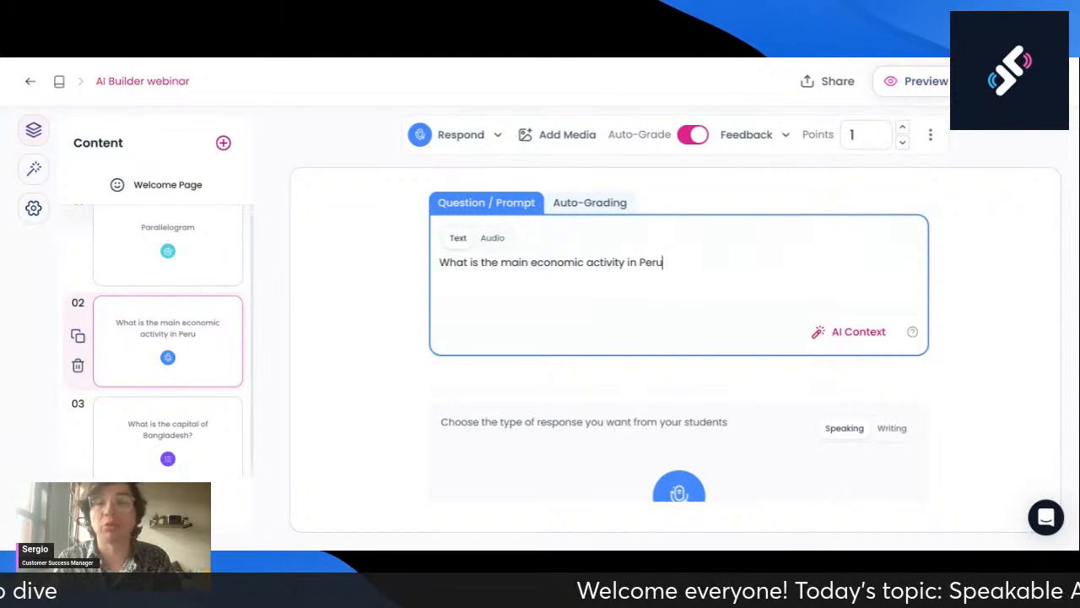
# Complete the Respond card's Peru prompt with a question mark
pyautogui.write('?')
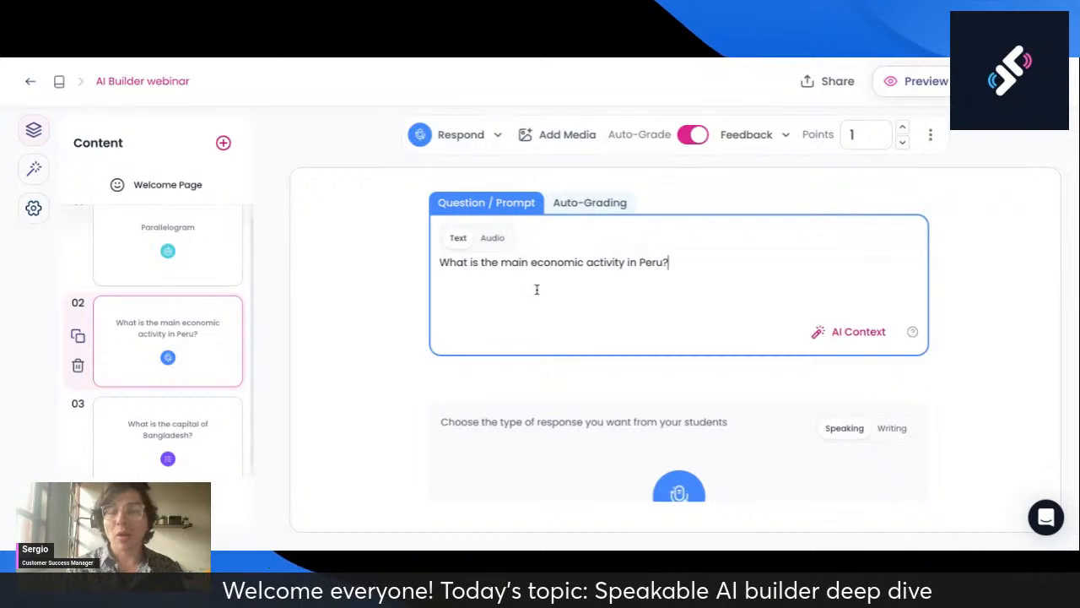
pyautogui.scroll(-1, 589, 353)
pyautogui.scroll(-2, 603, 362)
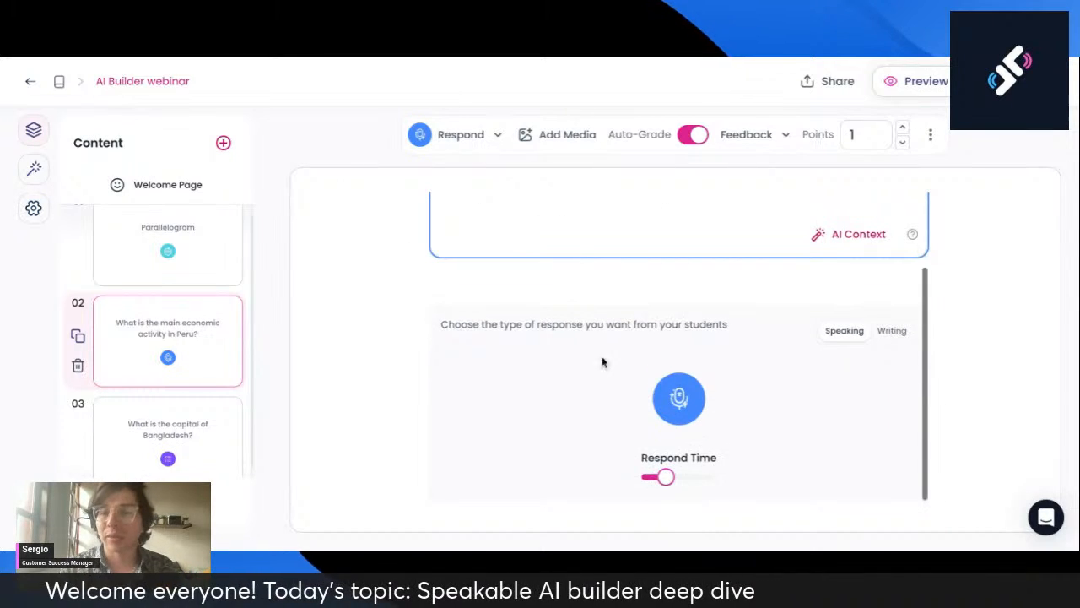
pyautogui.scroll(3, 666, 318)
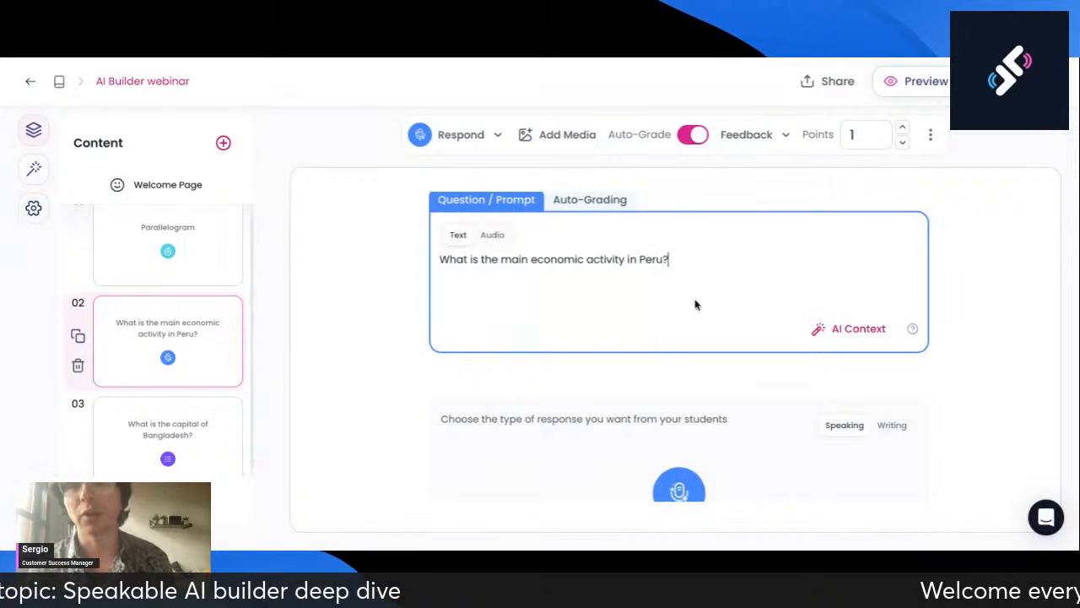
# Check the Respond card's feedback options and its settings for retries and target language
pyautogui.click(771, 135)
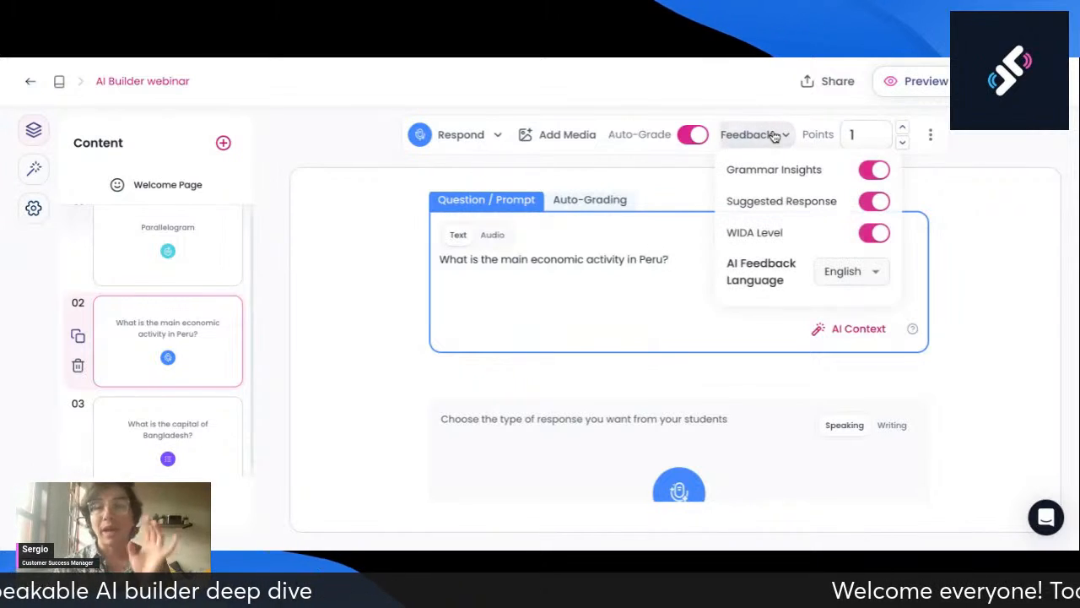
pyautogui.click(970, 264)
pyautogui.scroll(-3, 826, 402)
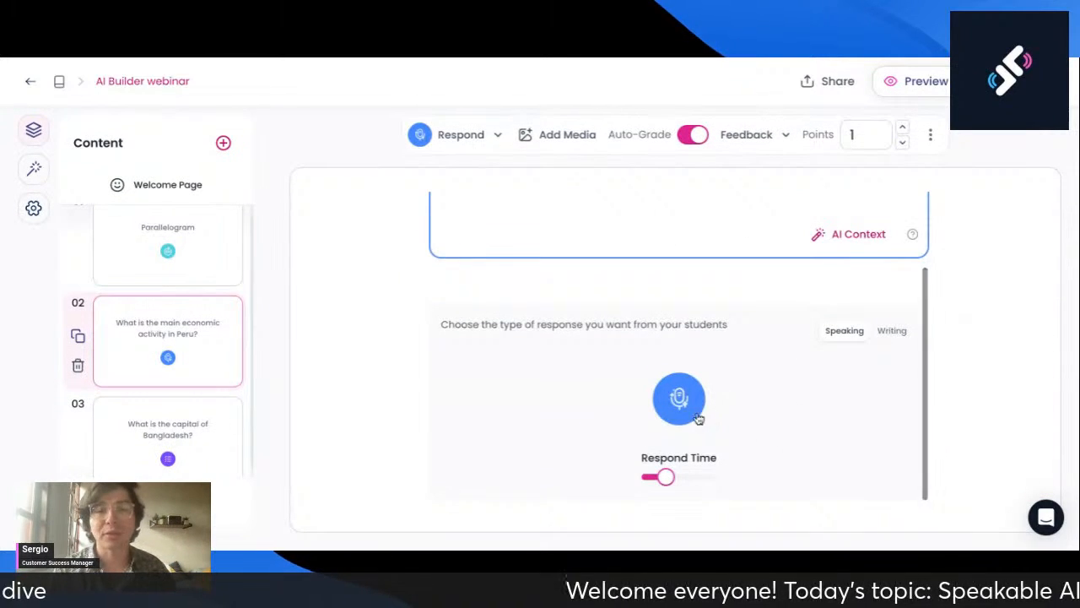
pyautogui.scroll(3, 932, 210)
pyautogui.click(930, 135)
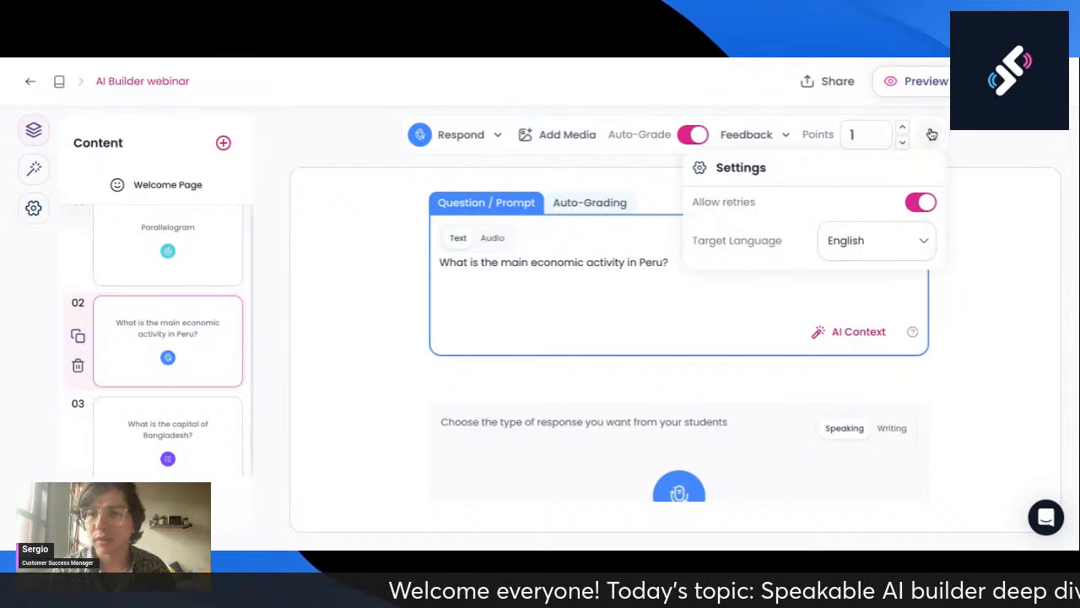
pyautogui.click(930, 135)
pyautogui.scroll(-3, 797, 433)
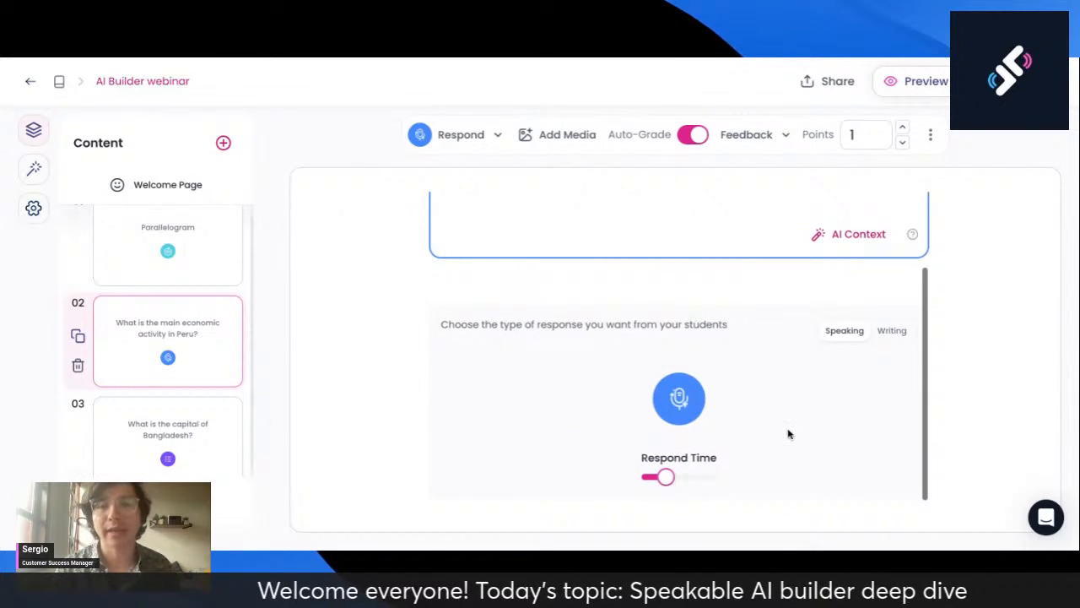
# Record a spoken test answer to the Peru question and save it for grading
pyautogui.click(679, 397)
pyautogui.scroll(3, 767, 339)
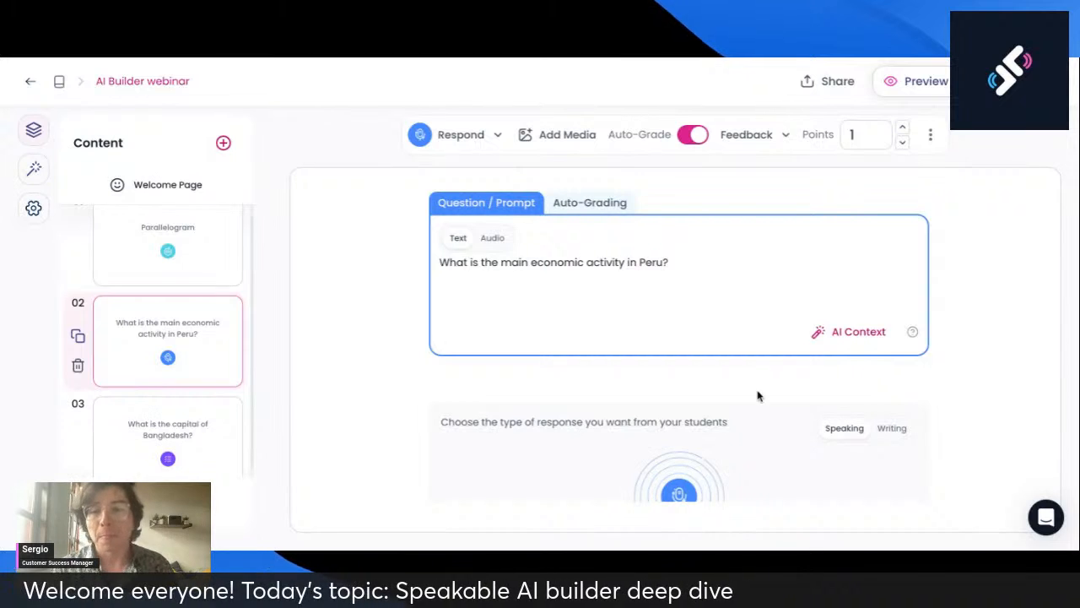
pyautogui.scroll(-2, 757, 393)
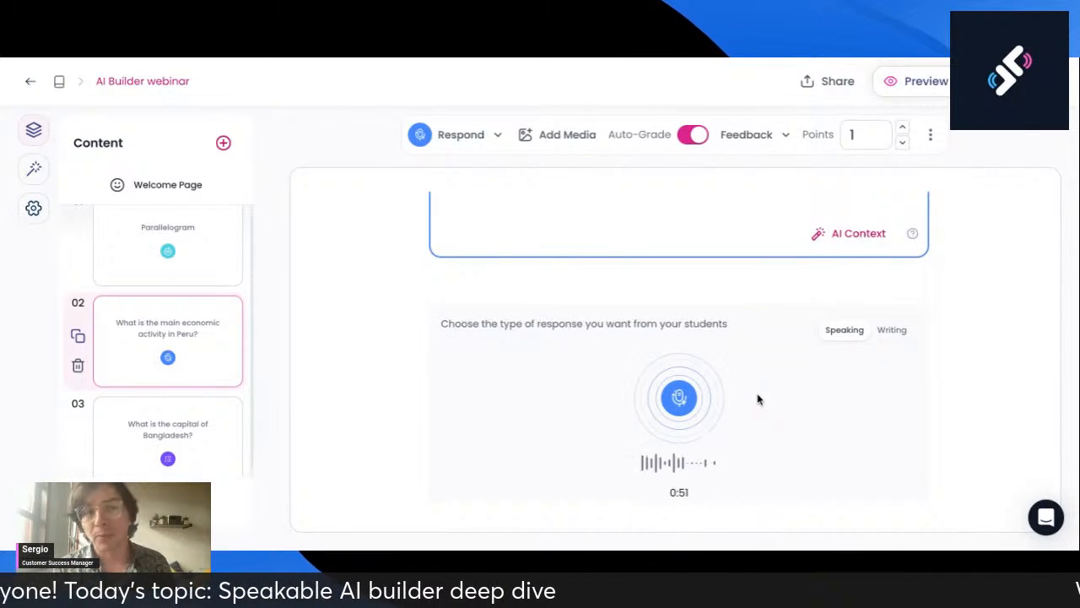
pyautogui.click(685, 410)
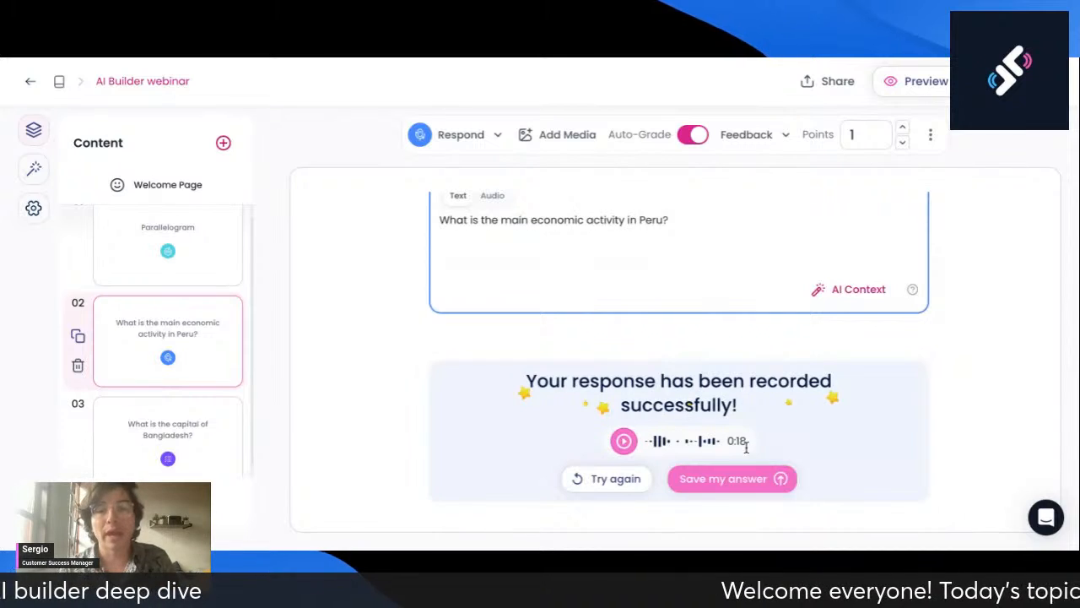
pyautogui.click(745, 479)
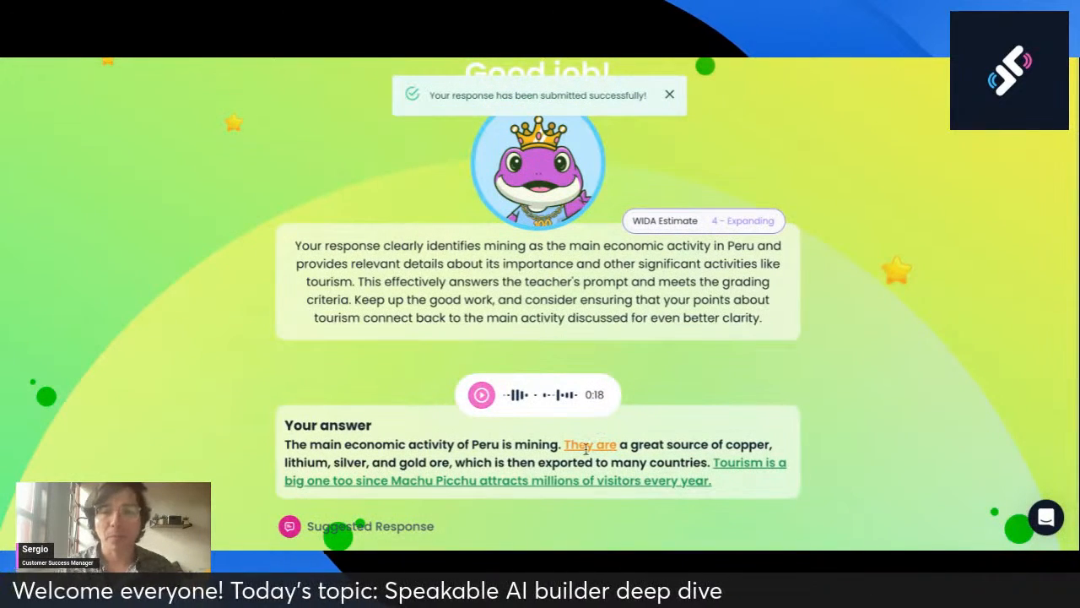
# Review the WIDA estimate, AI feedback and highlighted answer transcript, and return to the Respond card's editor
pyautogui.moveTo(585, 448)
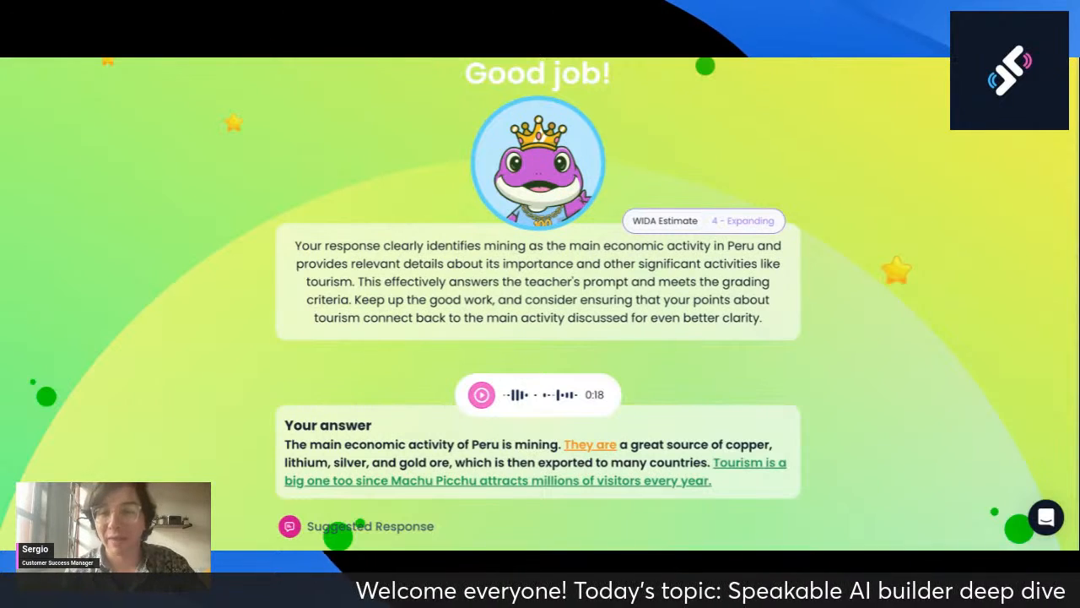
pyautogui.moveTo(745, 225)
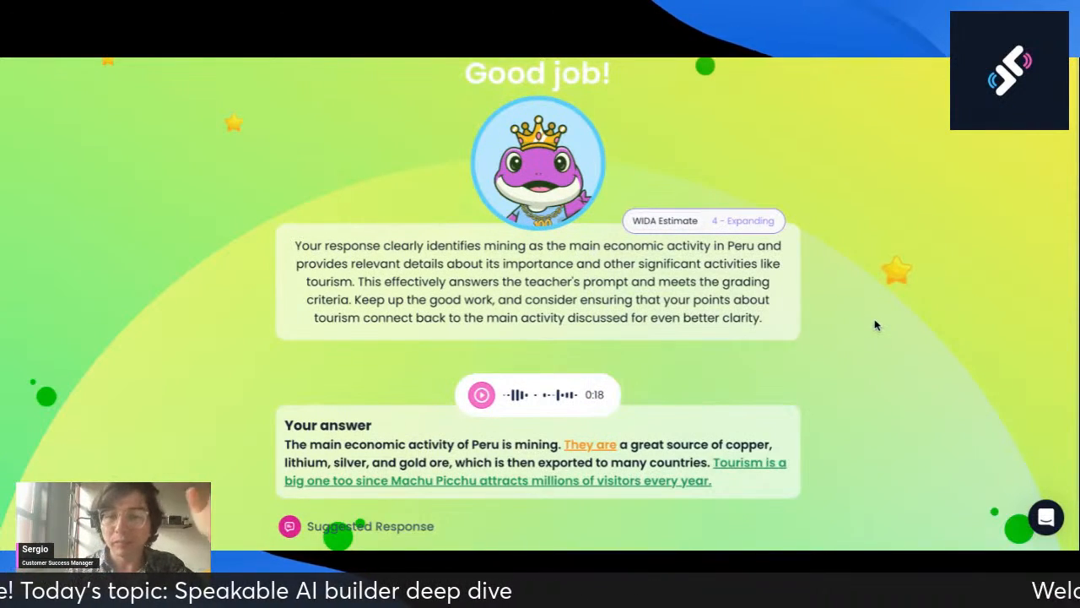
pyautogui.scroll(-2, 869, 321)
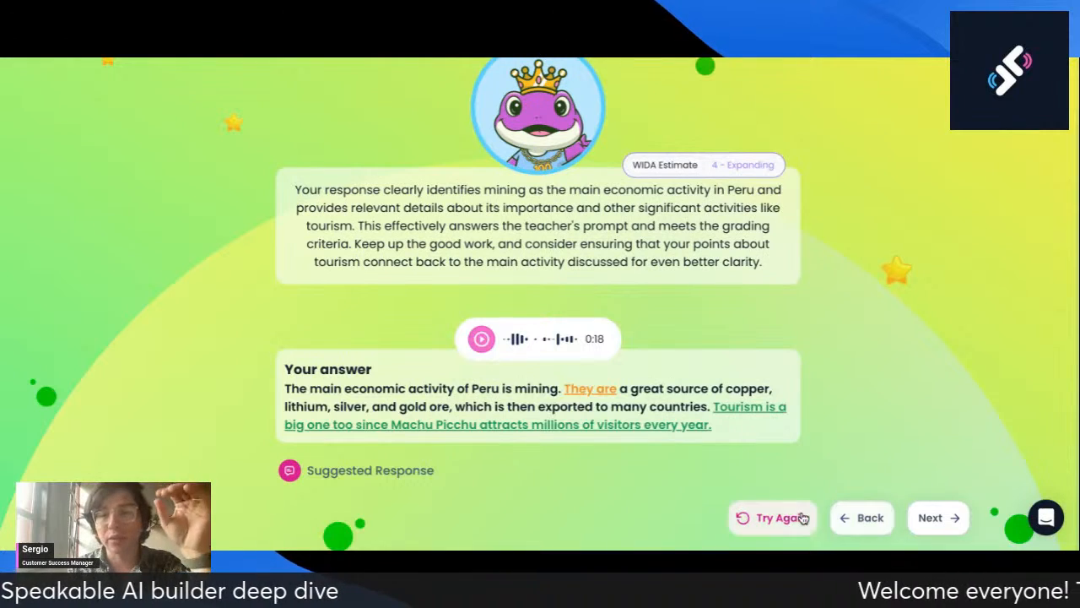
pyautogui.click(843, 517)
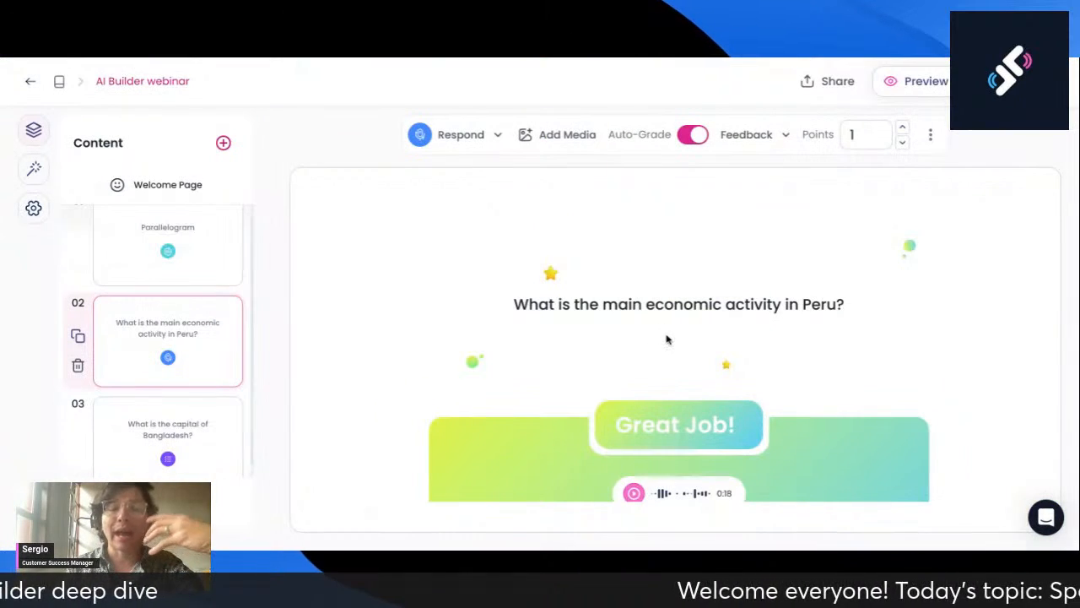
pyautogui.click(160, 312)
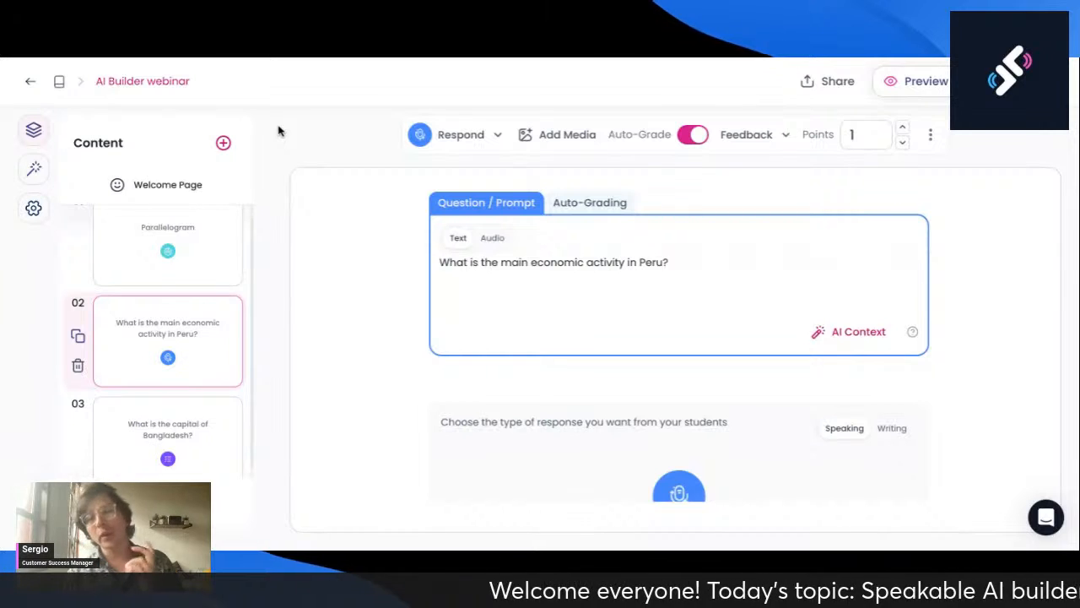
# Look over the content types that can be added and open the Speakable Assistant chat
pyautogui.click(224, 144)
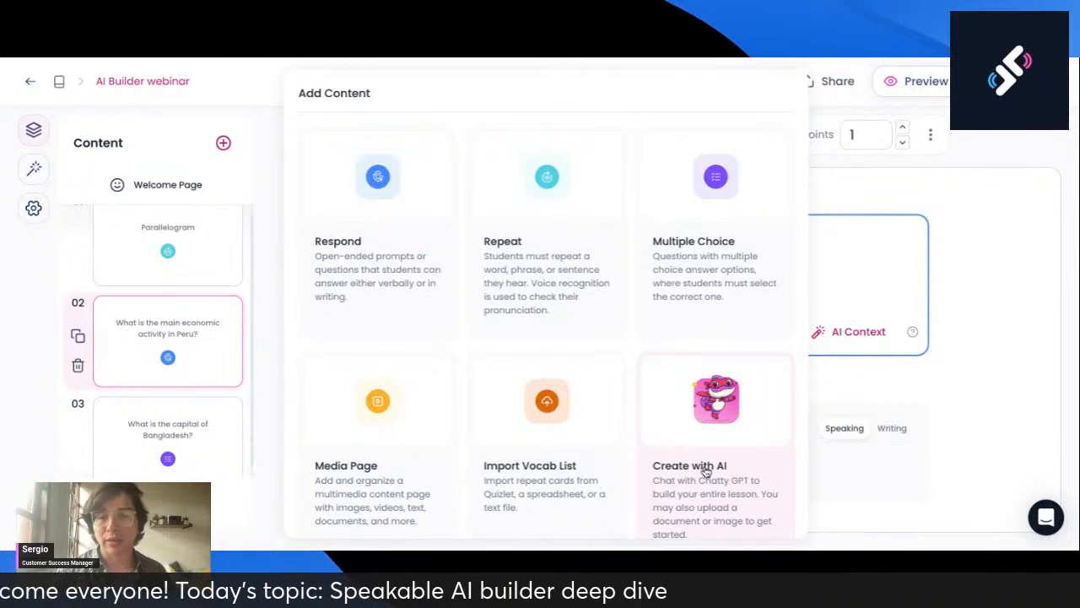
pyautogui.click(26, 248)
pyautogui.click(34, 172)
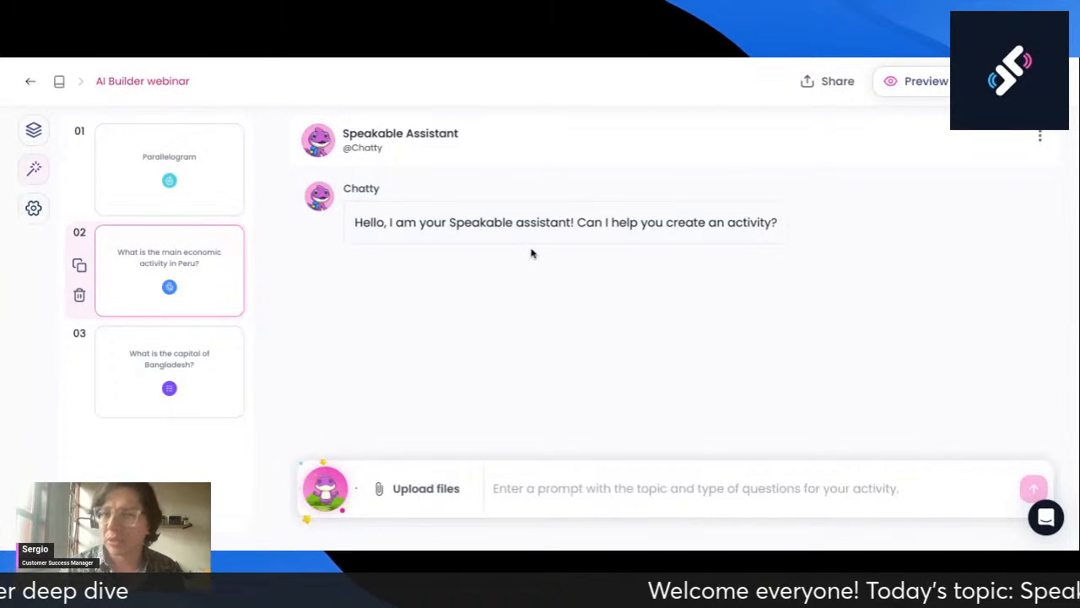
# Begin the assistant prompt with "Hi Chatty! I need a Speakable activity for beginner Spanish learners."
pyautogui.click(690, 486)
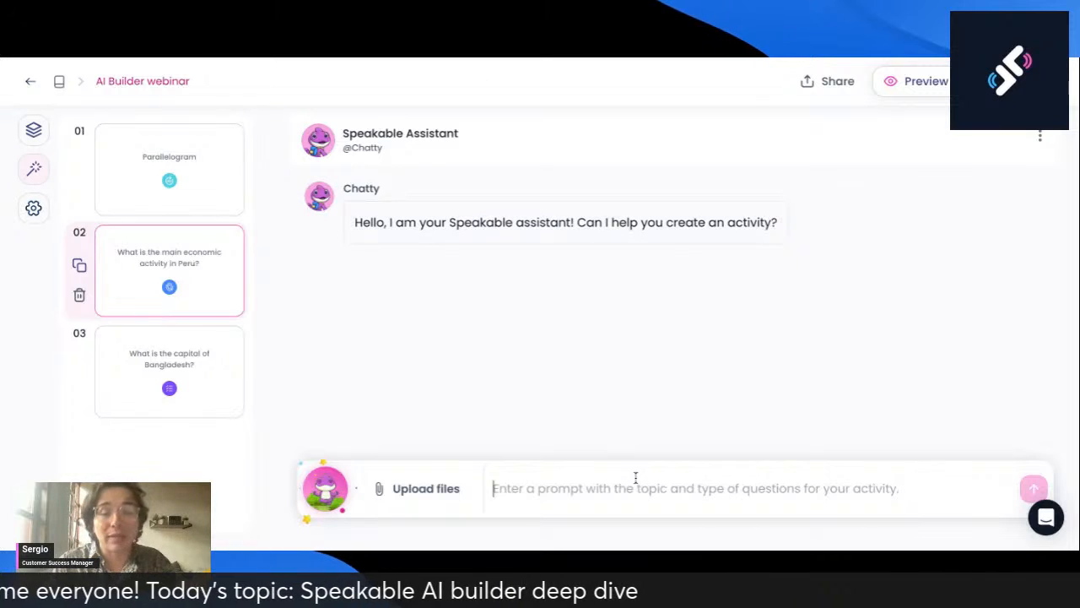
pyautogui.write('Hi Chatty')
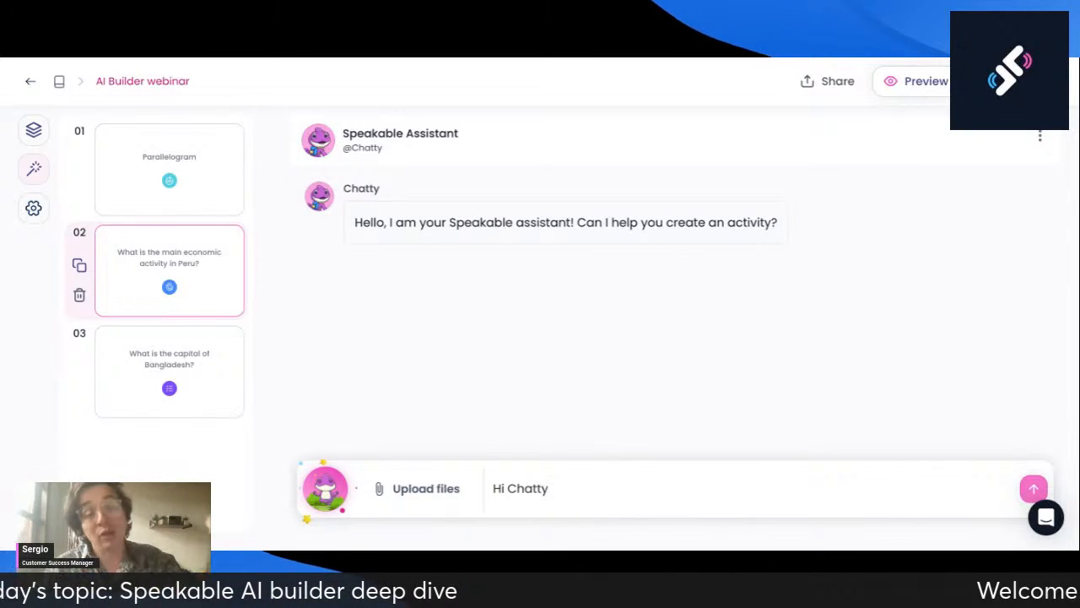
pyautogui.write('! I n')
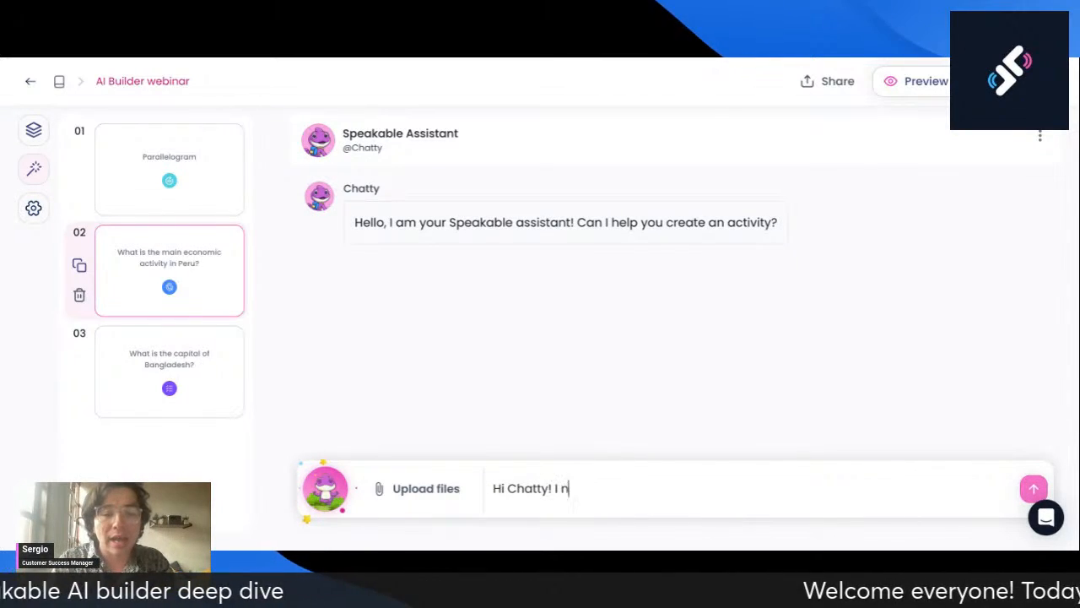
pyautogui.write('eed a Spekab')
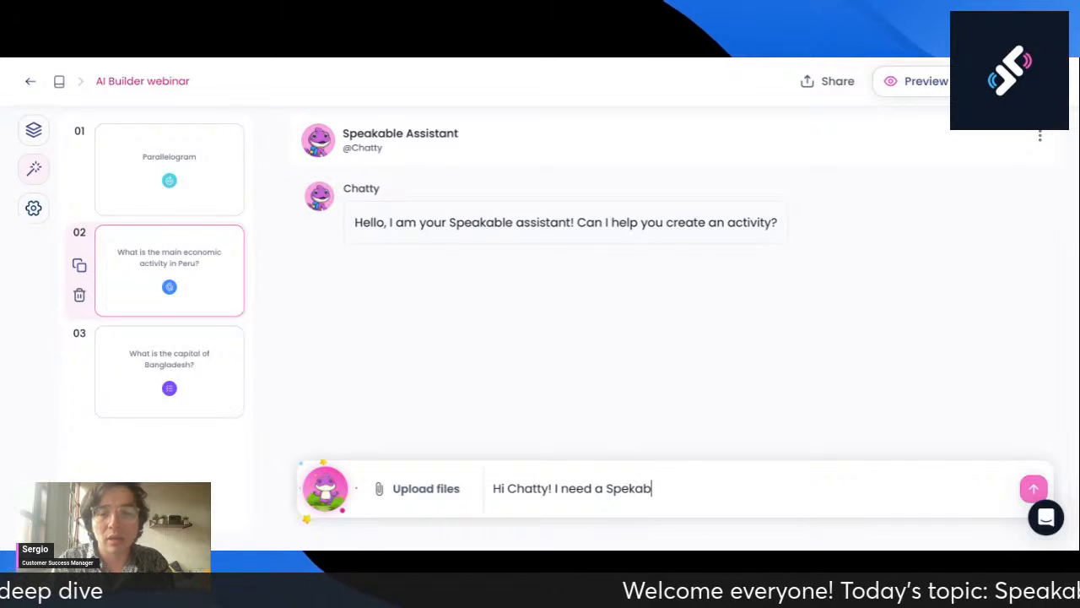
pyautogui.press('BackSpace')
pyautogui.press('BackSpace')
pyautogui.press('BackSpace')
pyautogui.write('akab')
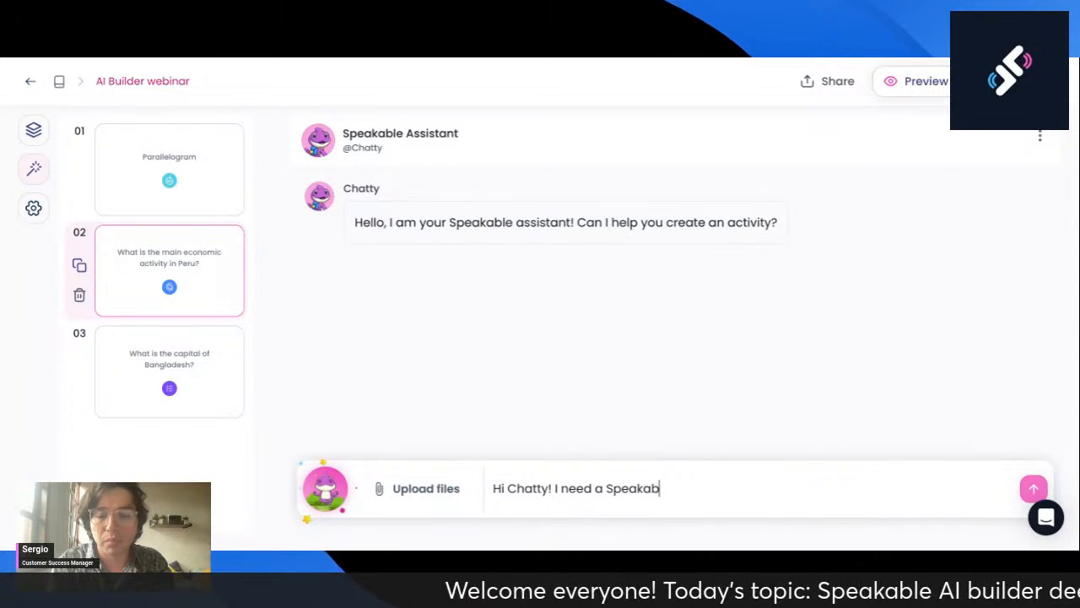
pyautogui.write('le activity fo')
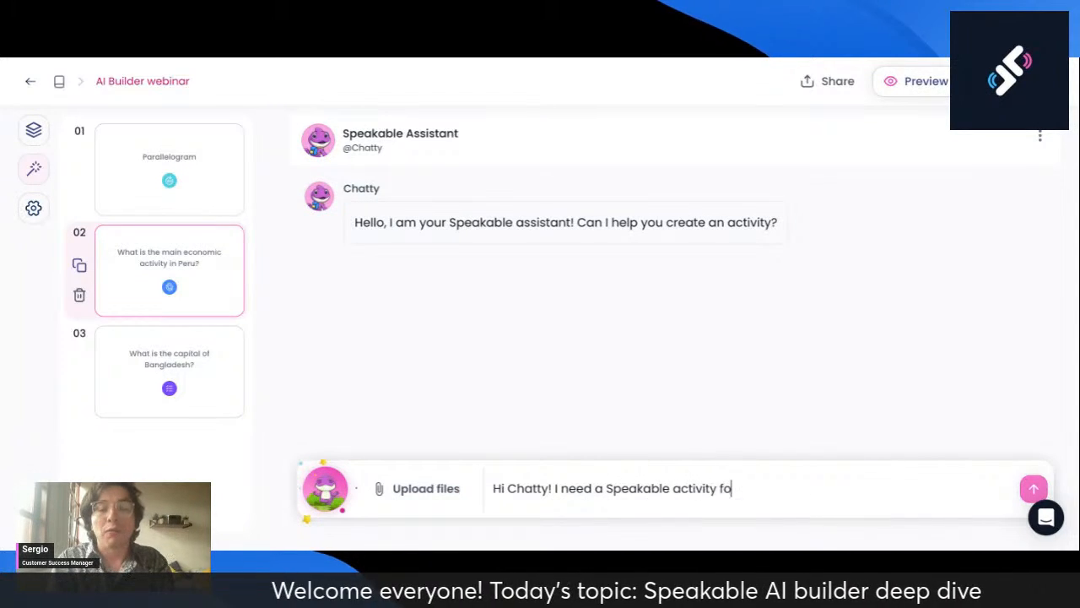
pyautogui.write('r beg')
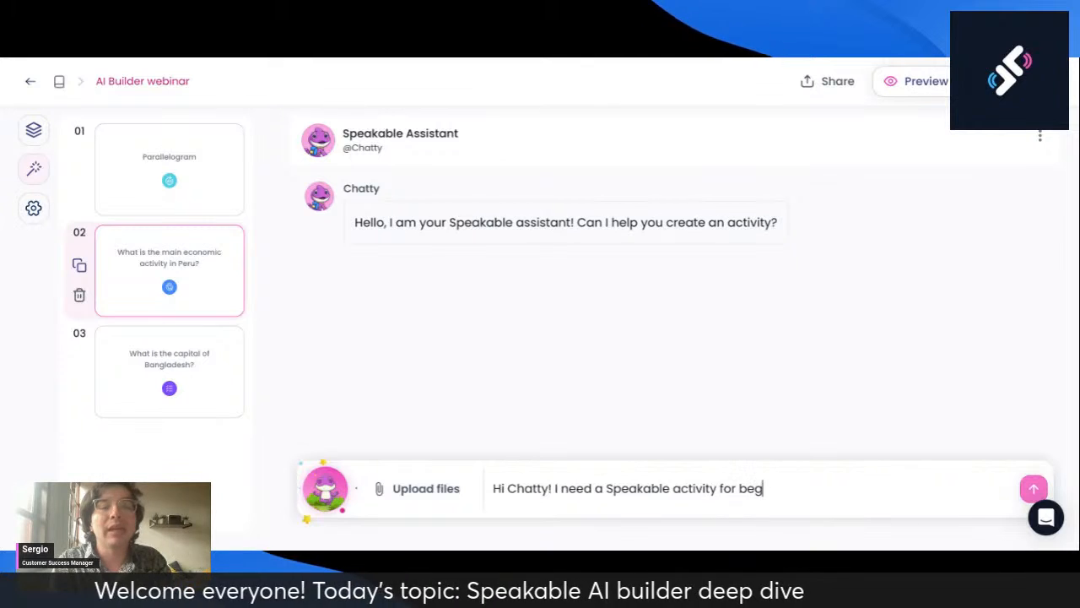
pyautogui.write('inner Spanish le')
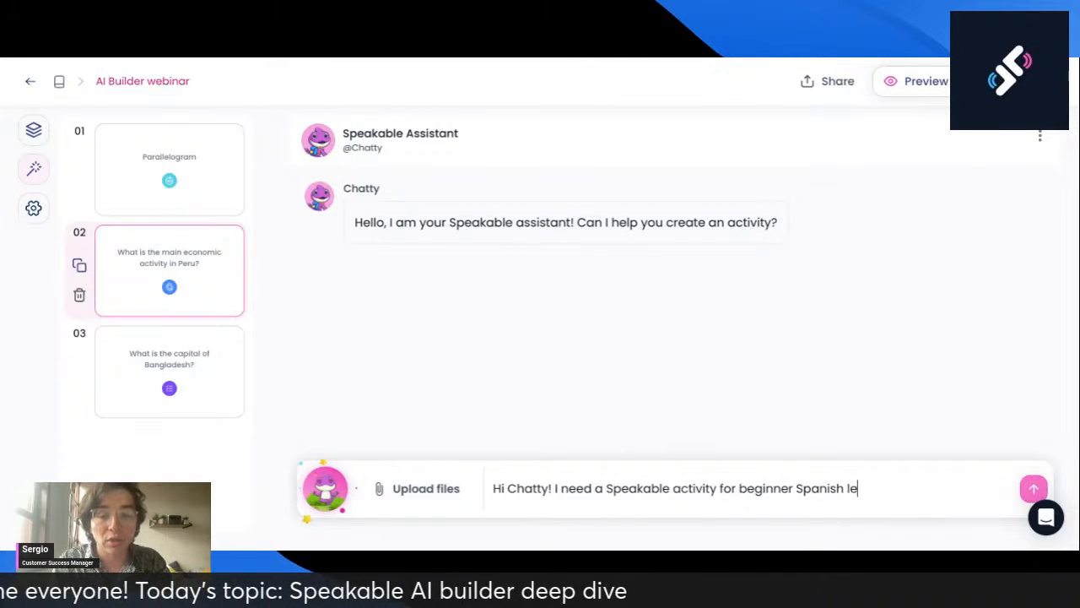
pyautogui.write('arners. I ne')
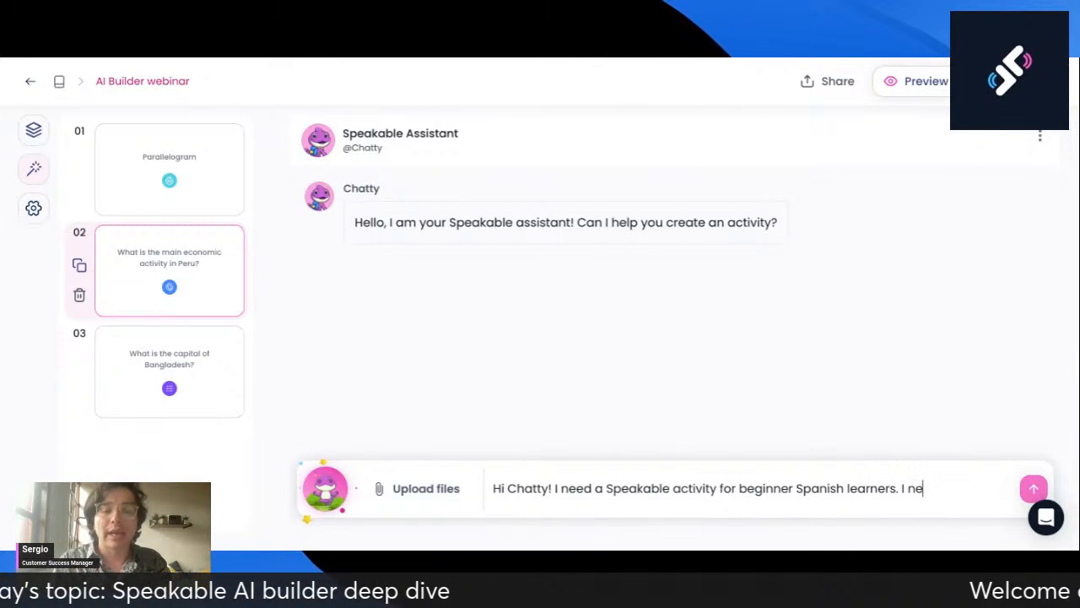
# Continue the assistant prompt with "I need them to practice with several verbs in the past, particularly irregular verbs."
pyautogui.write('ed them to pract')
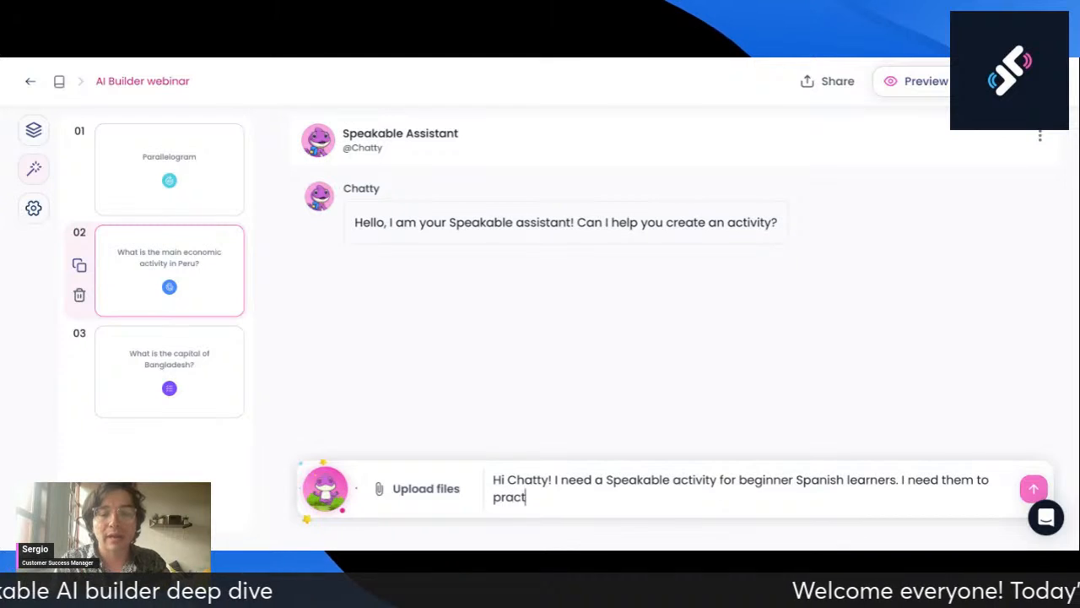
pyautogui.write('ice with se')
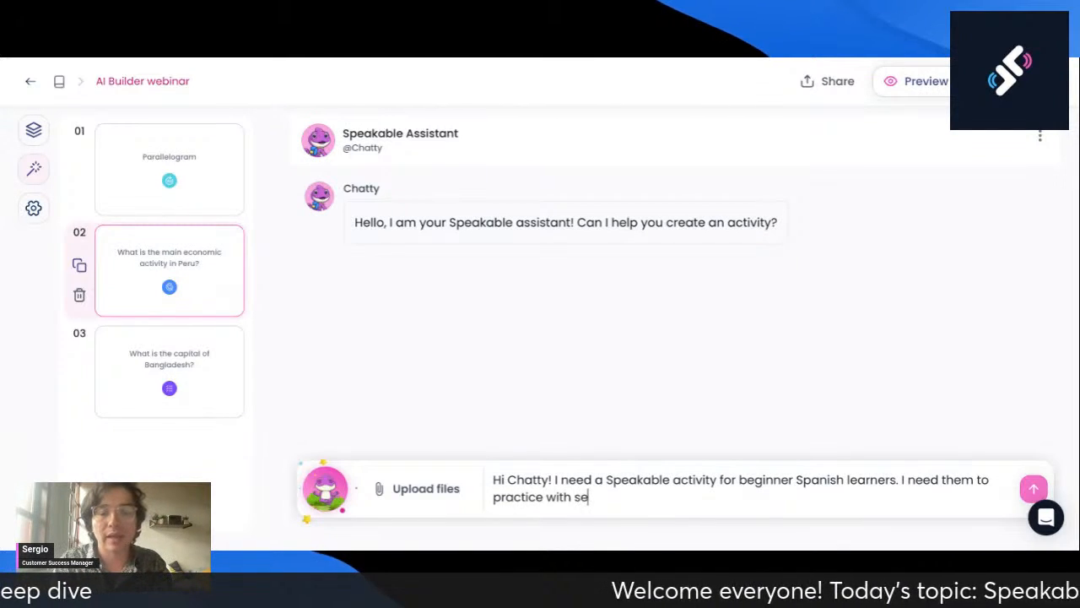
pyautogui.write('veral verbs in tha pos')
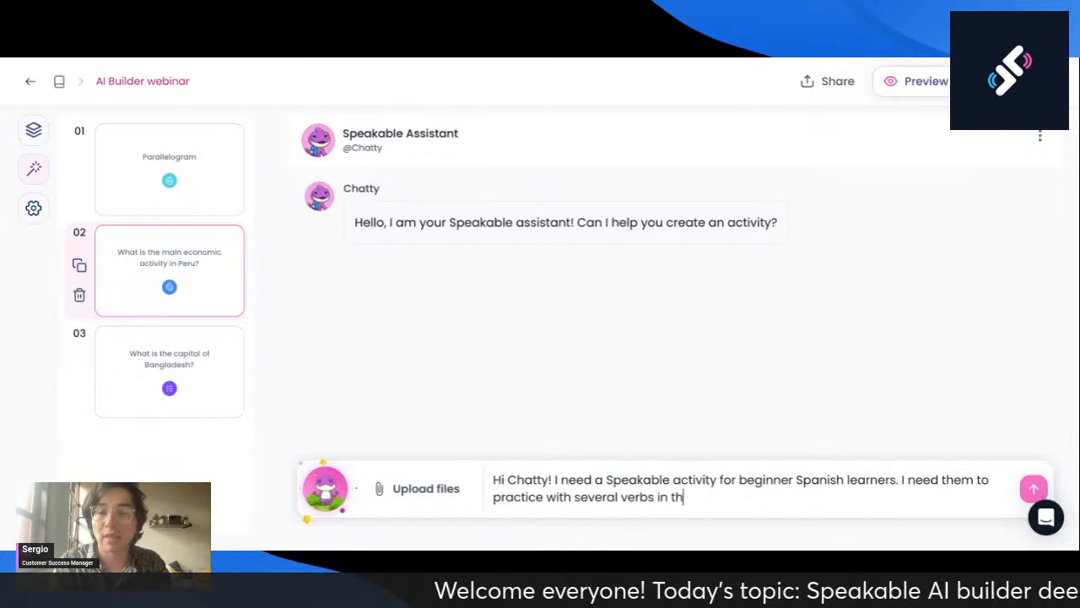
pyautogui.press('BackSpace')
pyautogui.press('BackSpace')
pyautogui.press('BackSpace')
pyautogui.press('BackSpace')
pyautogui.press('BackSpace')
pyautogui.write('e ')
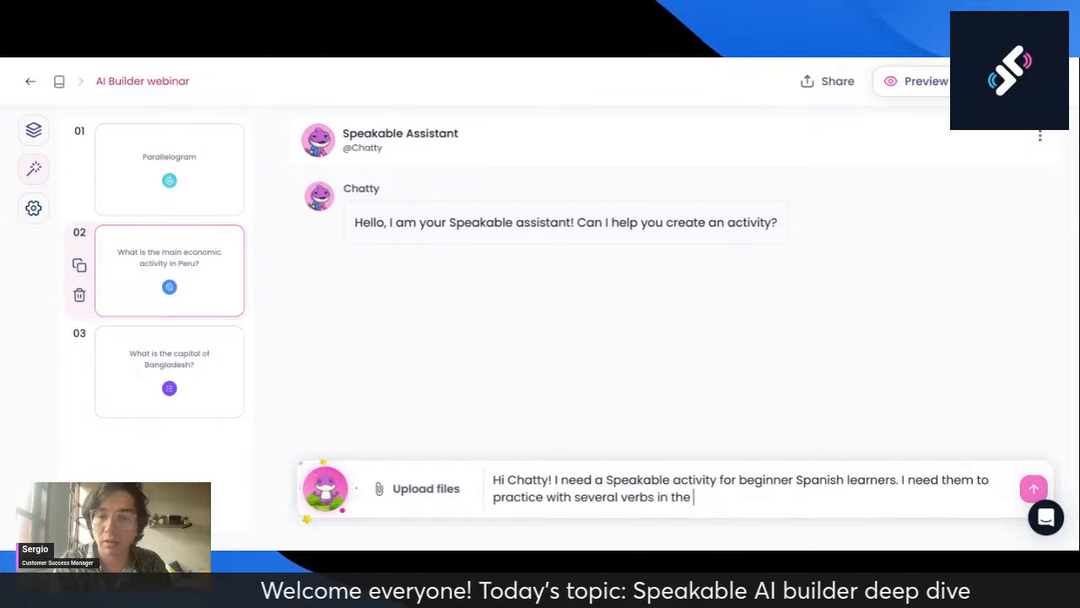
pyautogui.write('past, partor')
pyautogui.press('BackSpace')
pyautogui.press('BackSpace')
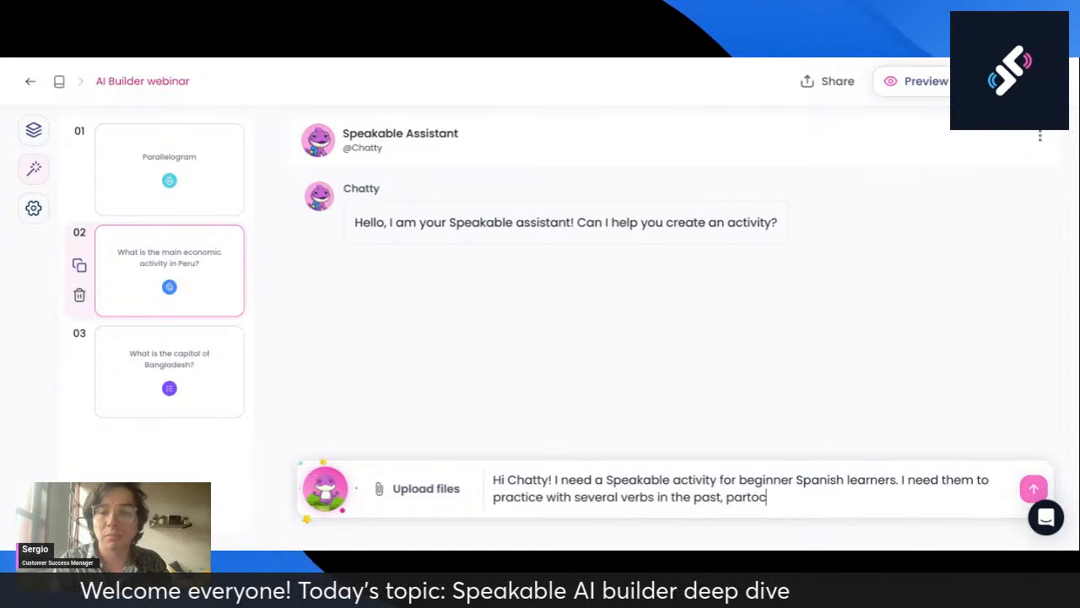
pyautogui.write('icularly')
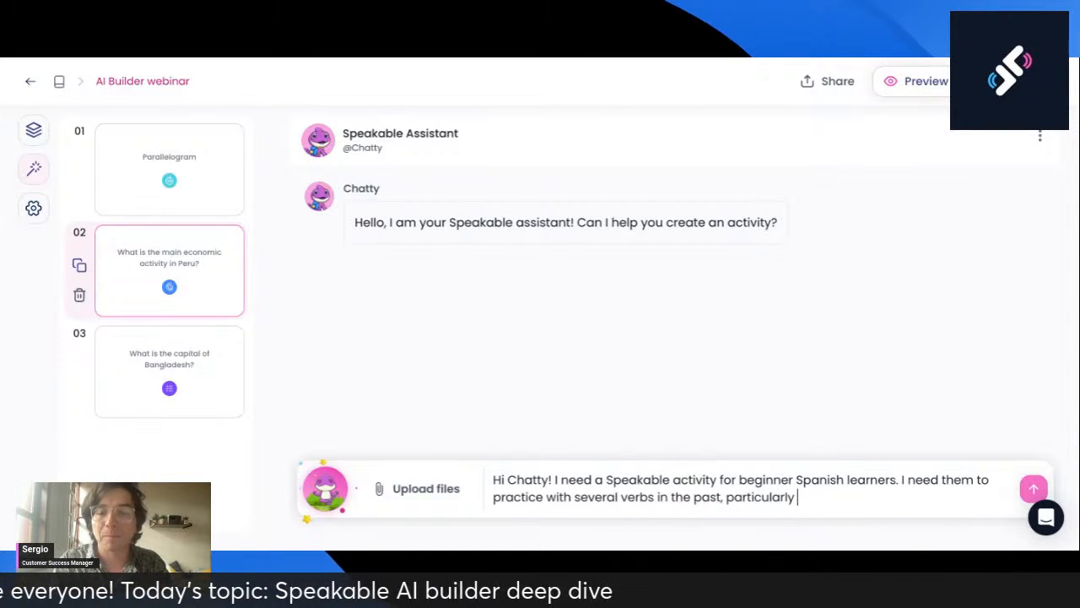
pyautogui.write(' irregular ')
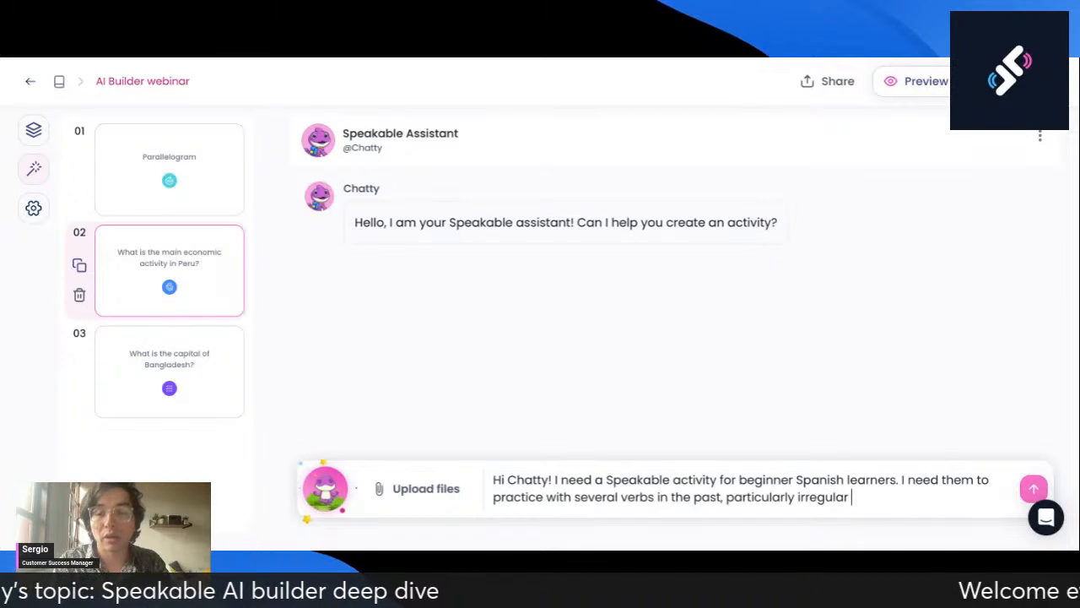
pyautogui.write('verbs. ')
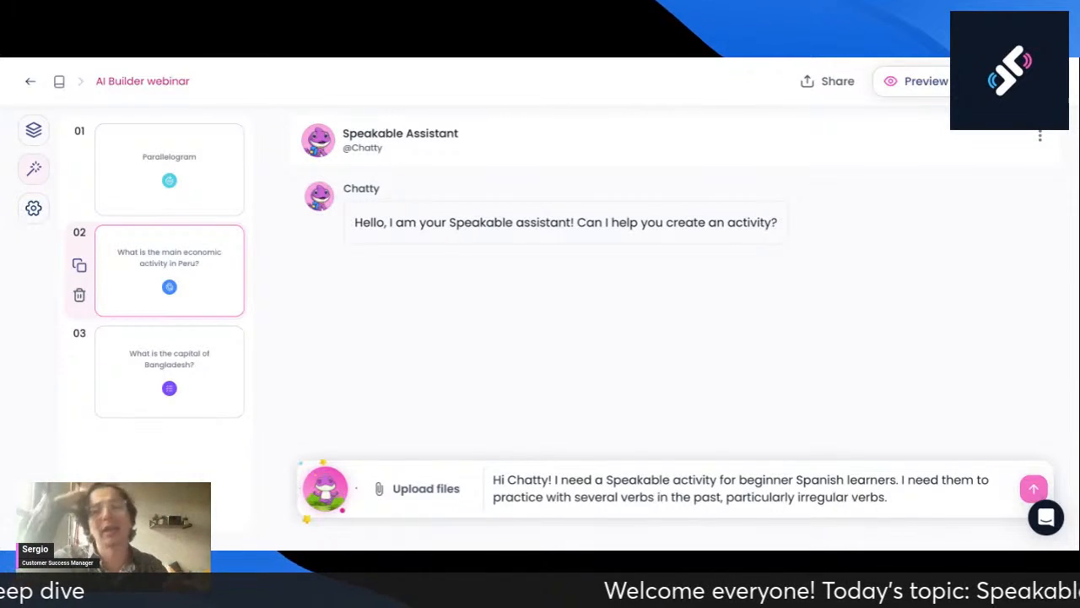
# Continue the assistant prompt with "Please use the context of what they did last week."
pyautogui.write('Plea')
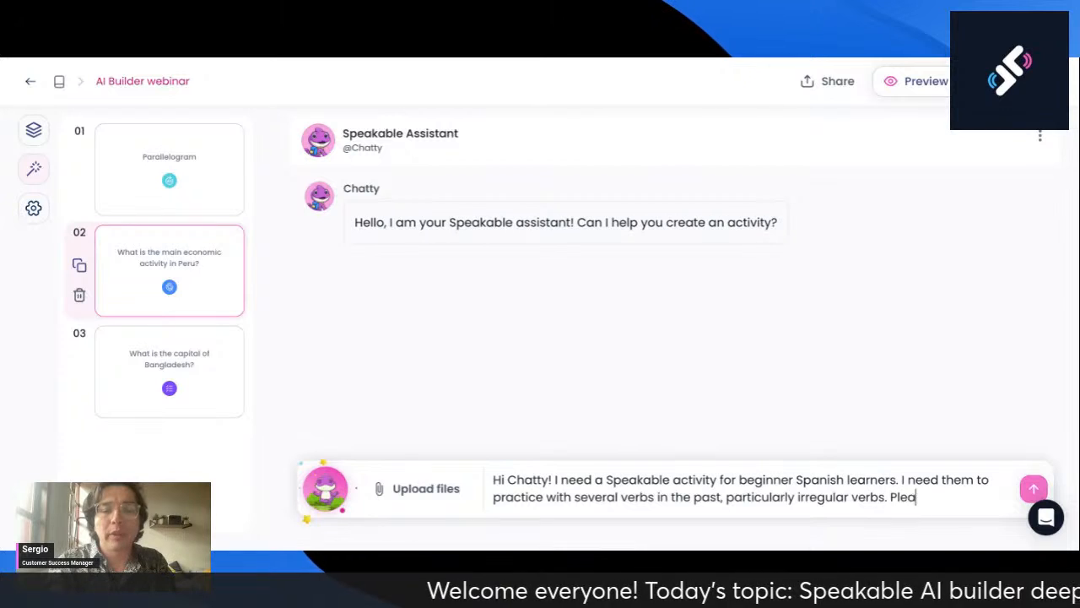
pyautogui.write('se use the contex')
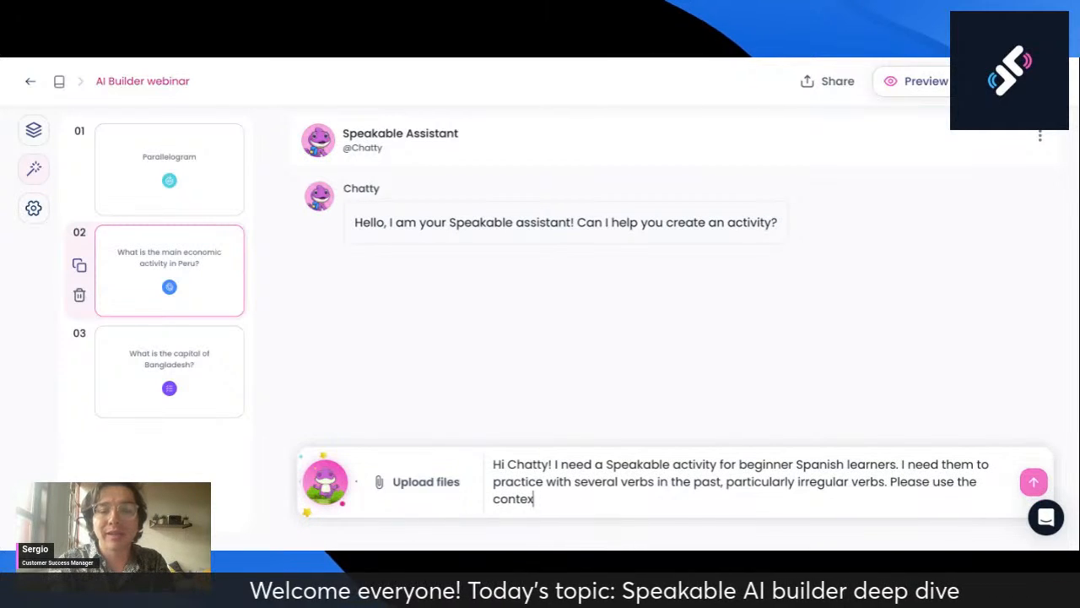
pyautogui.write('t of ')
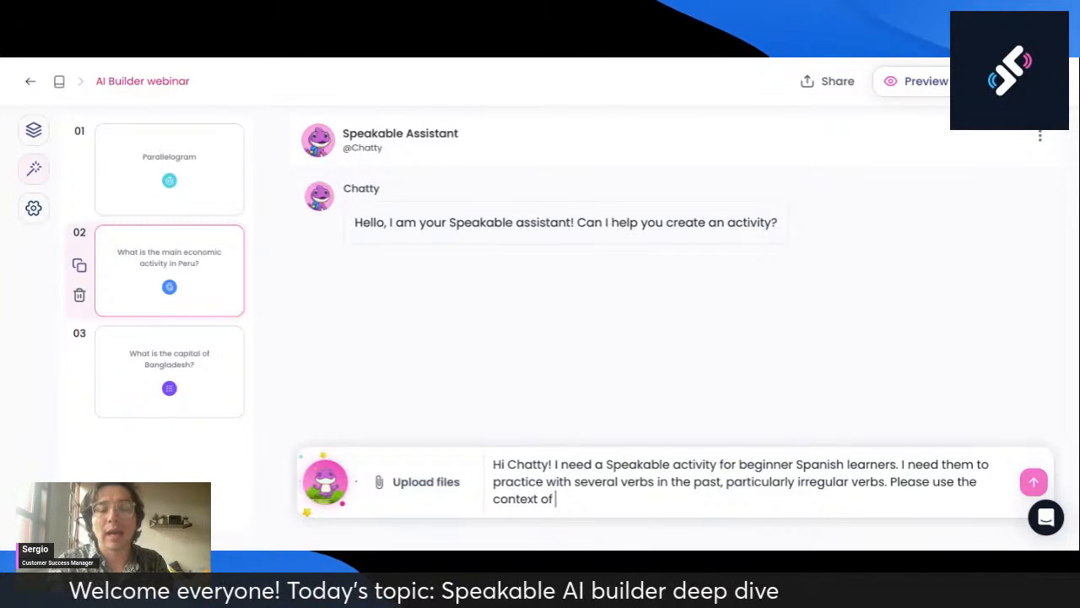
pyautogui.write('what they did last week.')
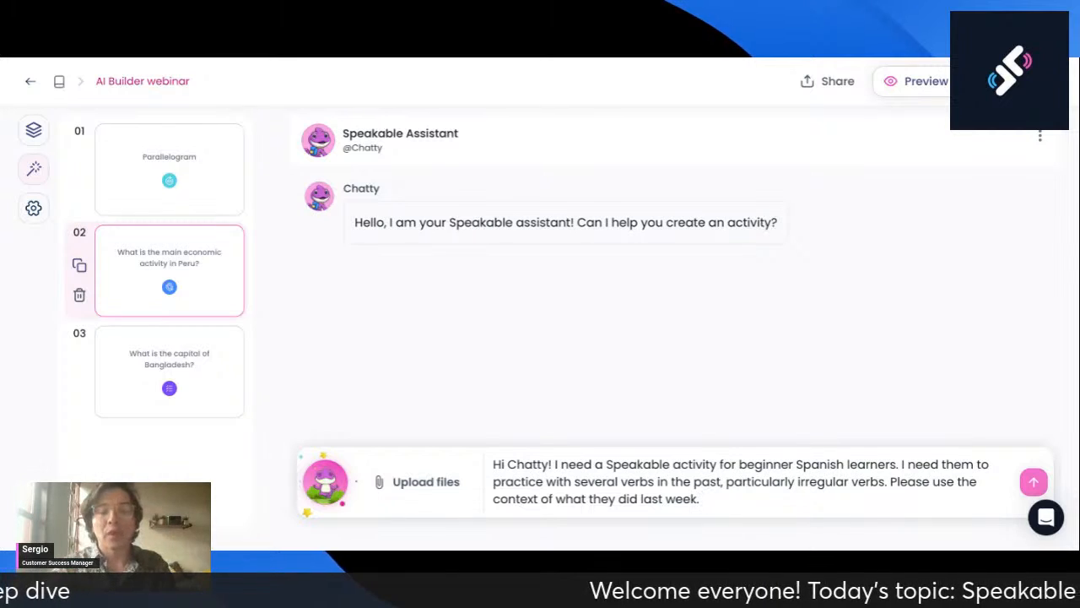
# Finish the prompt with "Include 5 repeat cards, 4 respond cards (oral and written) and 3 multiple choice cards." and send it
pyautogui.write('Include 3 re')
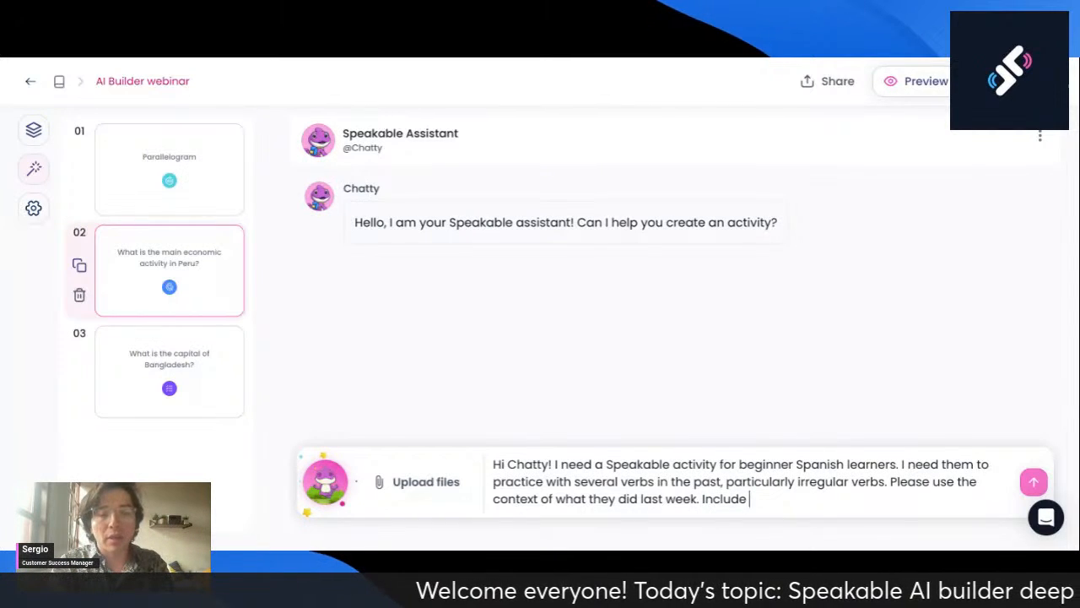
pyautogui.press('BackSpace')
pyautogui.press('BackSpace')
pyautogui.press('BackSpace')
pyautogui.press('BackSpace')
pyautogui.write('5')
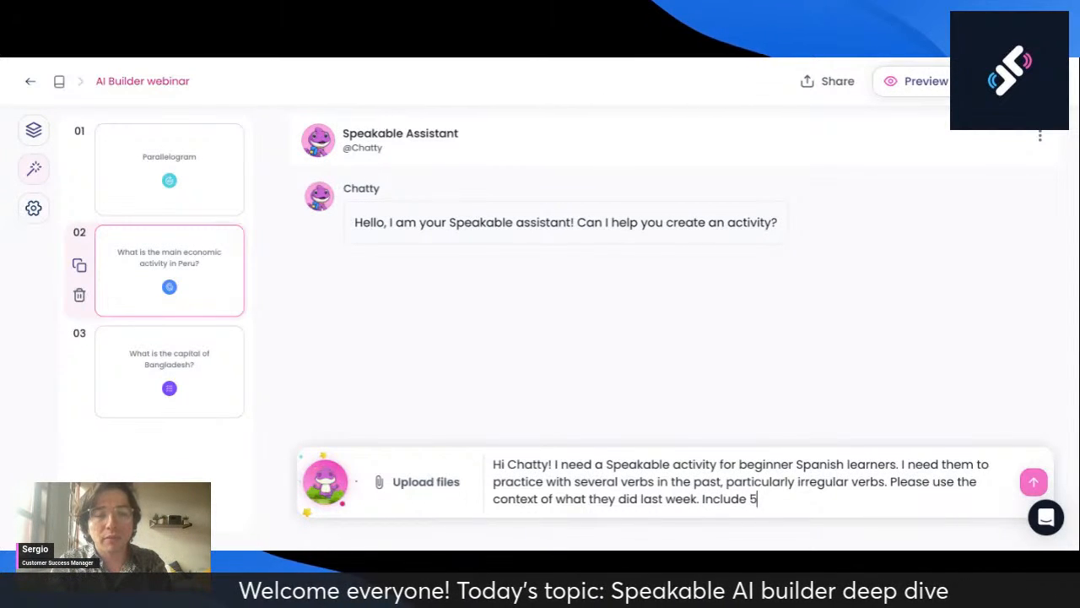
pyautogui.write(' repeat cards')
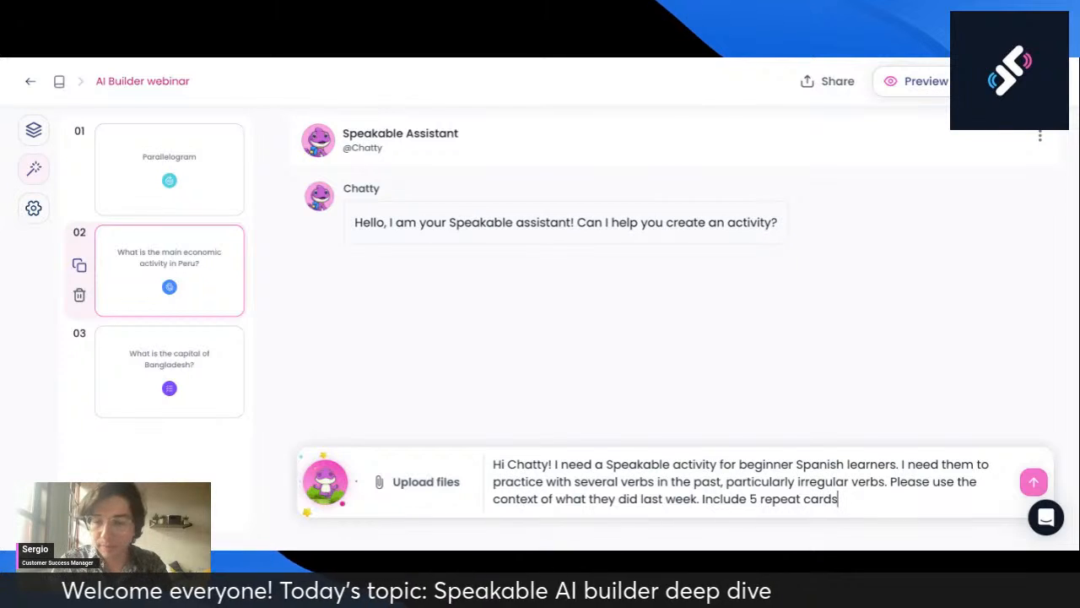
pyautogui.write(', 4 respo')
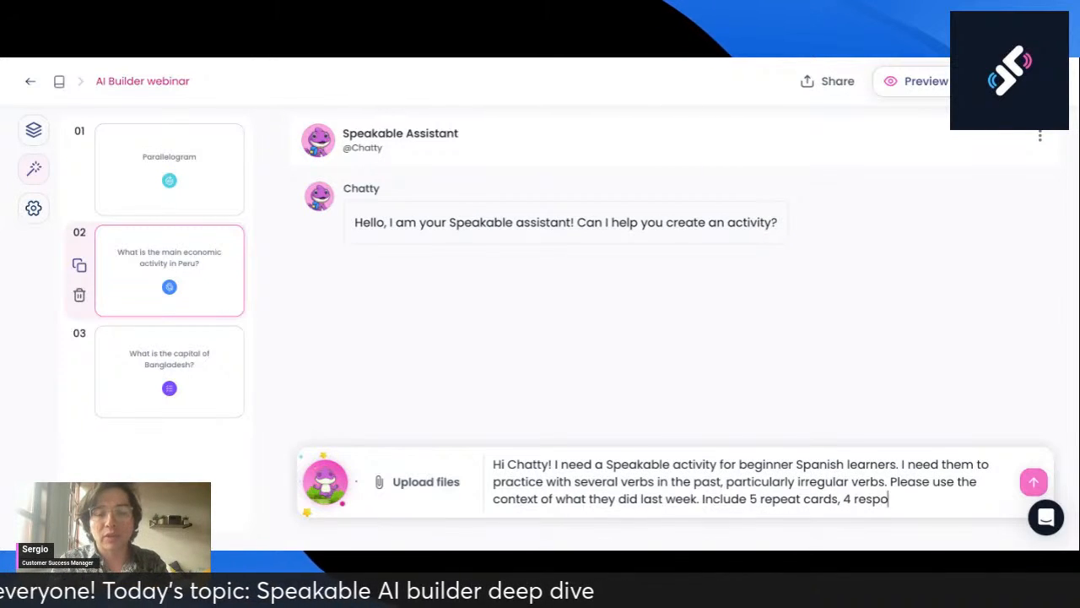
pyautogui.write('nd cards (or')
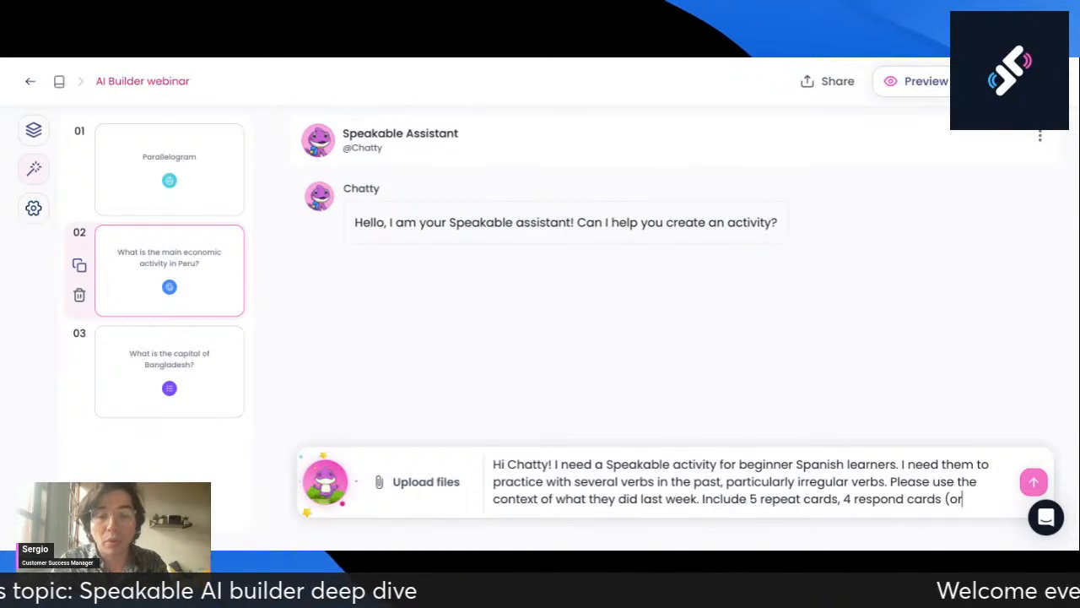
pyautogui.write('al and written')
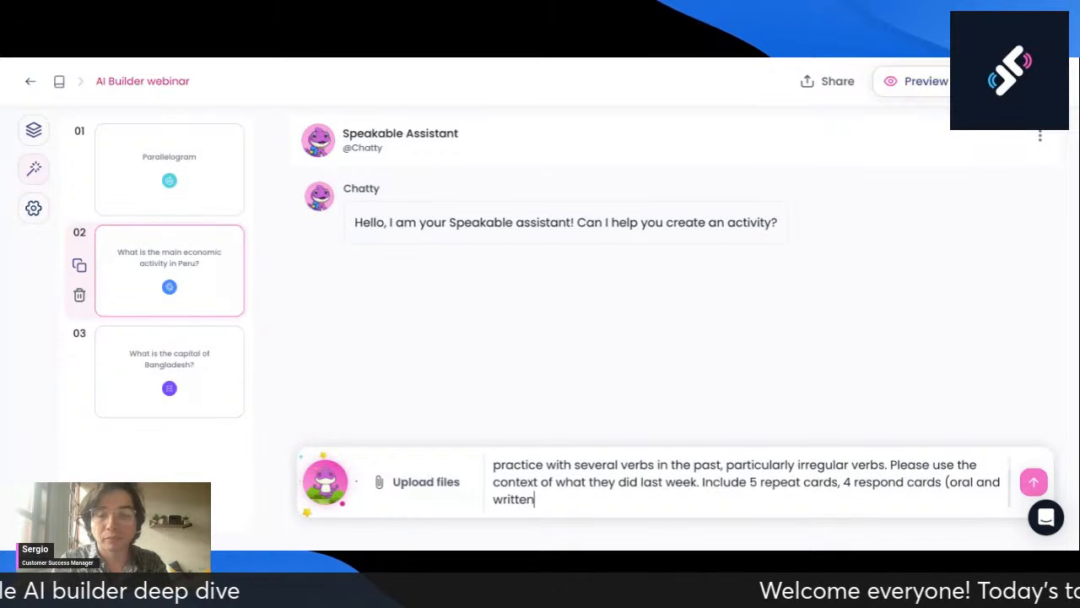
pyautogui.write(') and 3')
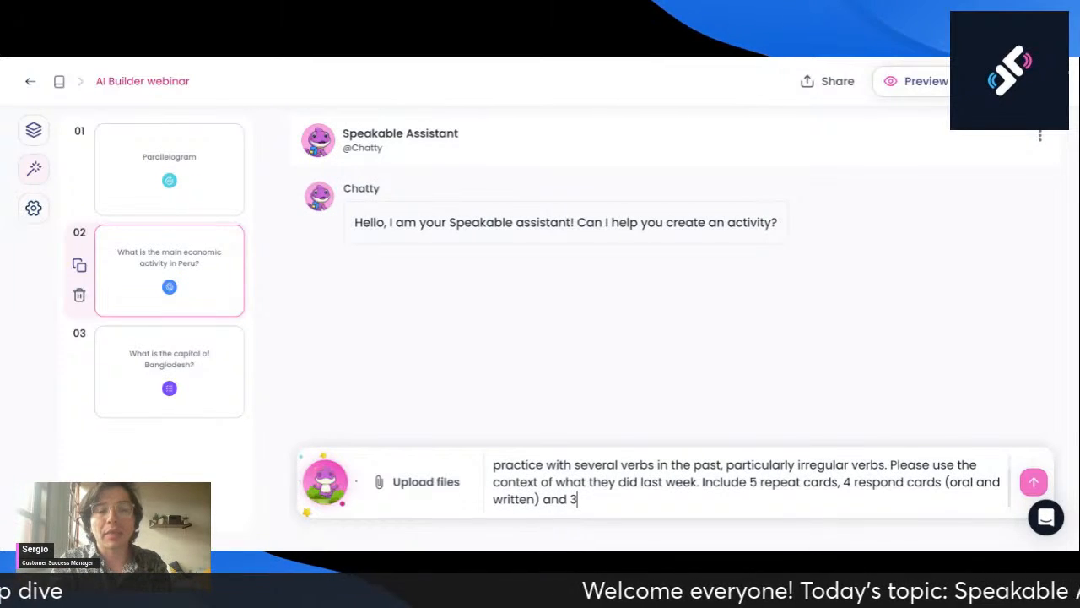
pyautogui.write(' multiple choice cards.')
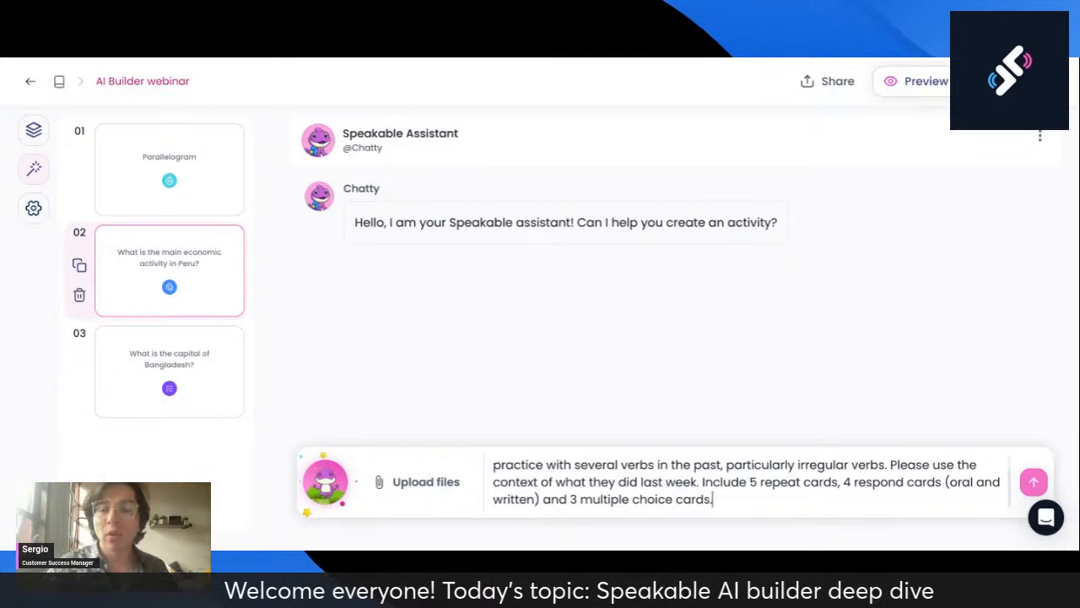
pyautogui.press('Return')
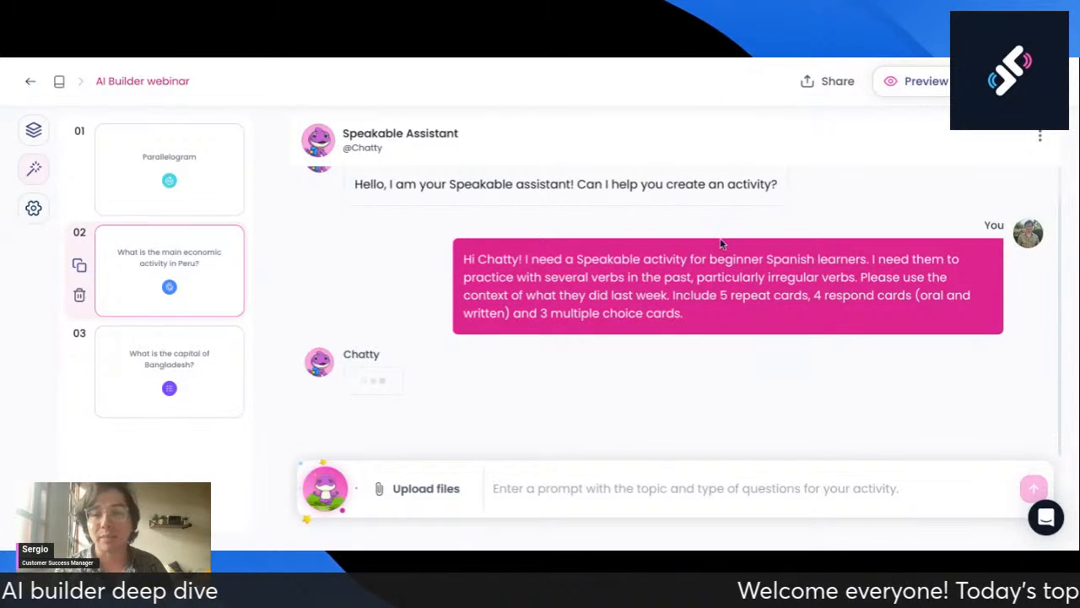
# Read through the assistant's proposed activity structure and approve it by replying "Proceed"
pyautogui.moveTo(709, 259); pyautogui.dragTo(764, 259)
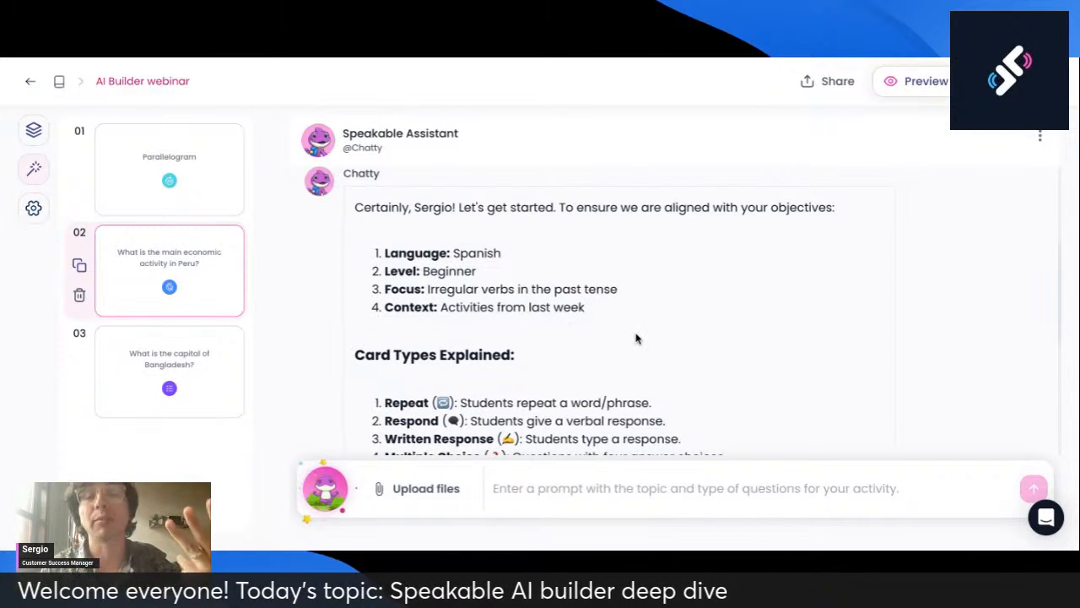
pyautogui.scroll(-3, 636, 338)
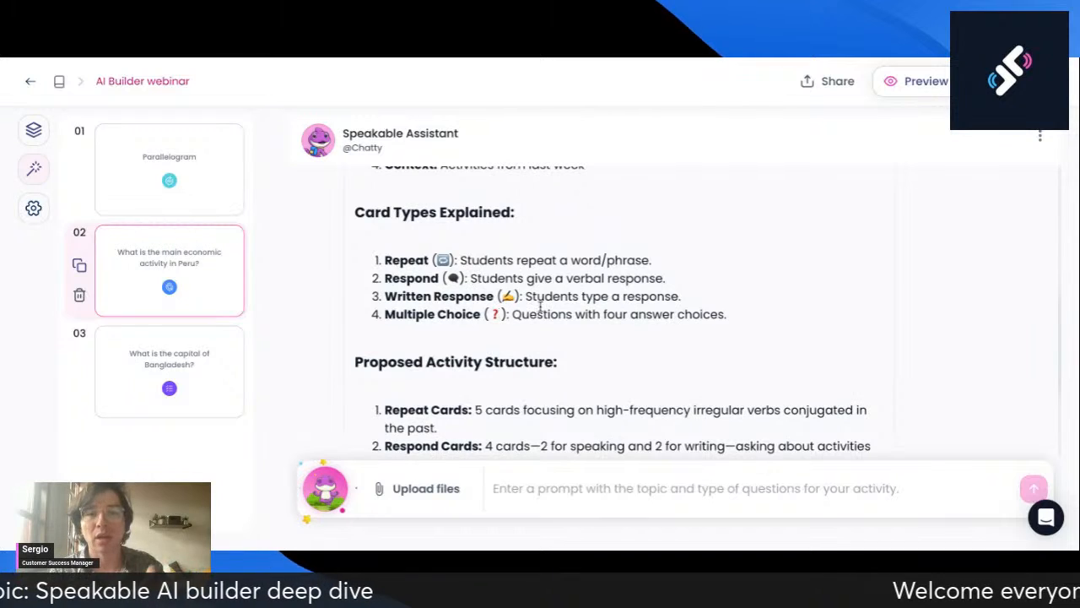
pyautogui.scroll(-2, 676, 345)
pyautogui.scroll(-2, 677, 345)
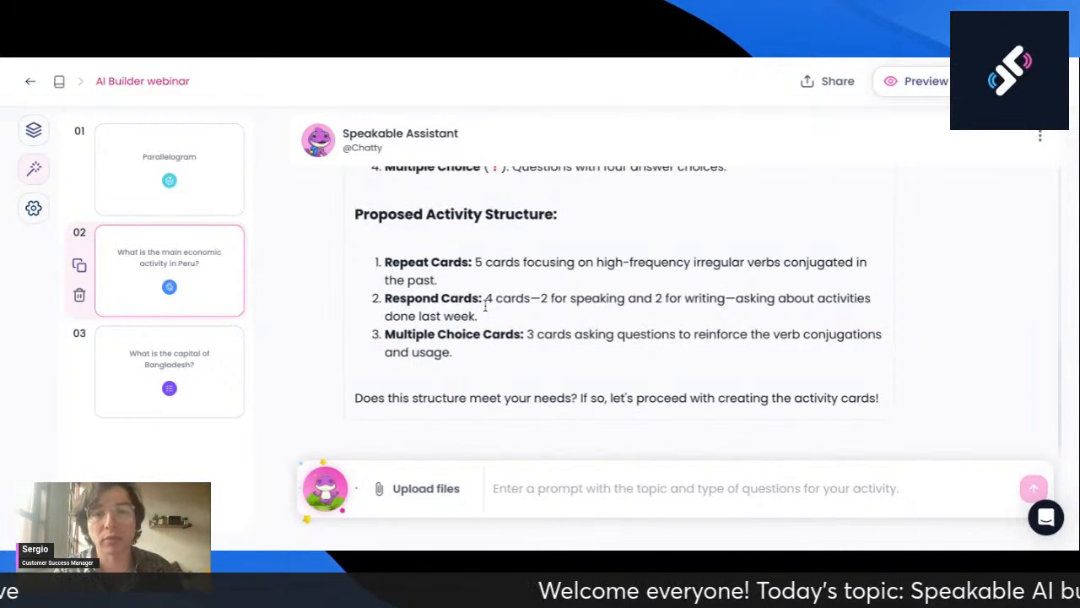
pyautogui.scroll(-1, 516, 357)
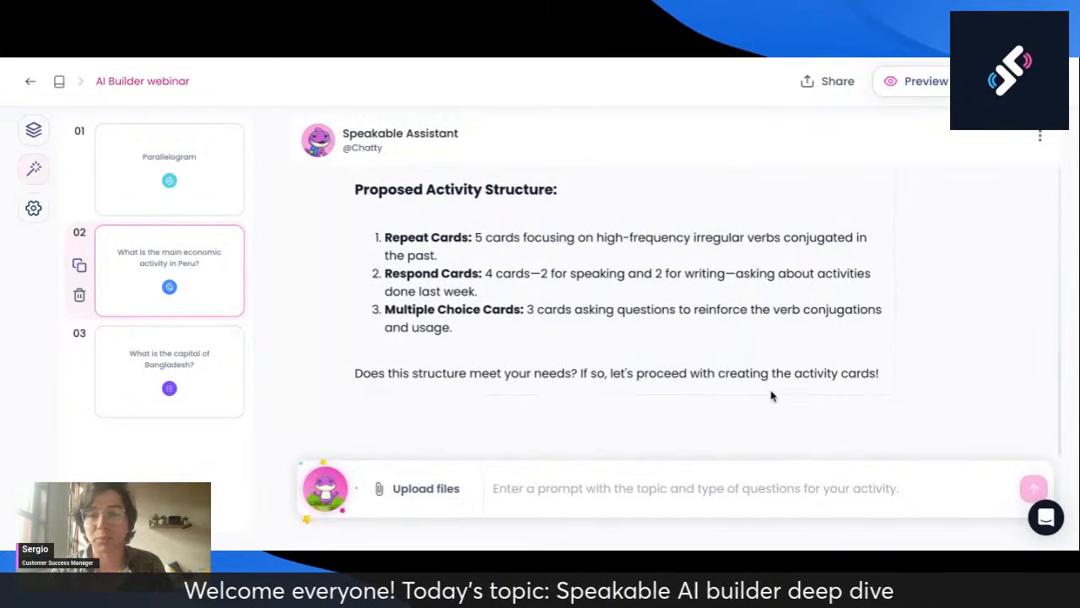
pyautogui.click(833, 494)
pyautogui.write('Proceed')
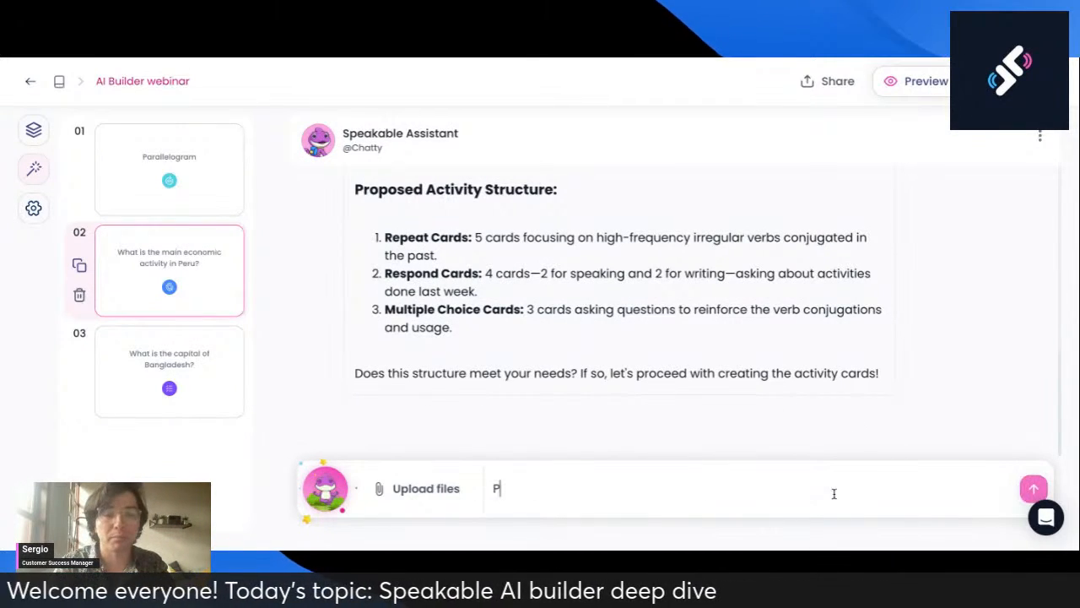
pyautogui.press('Return')
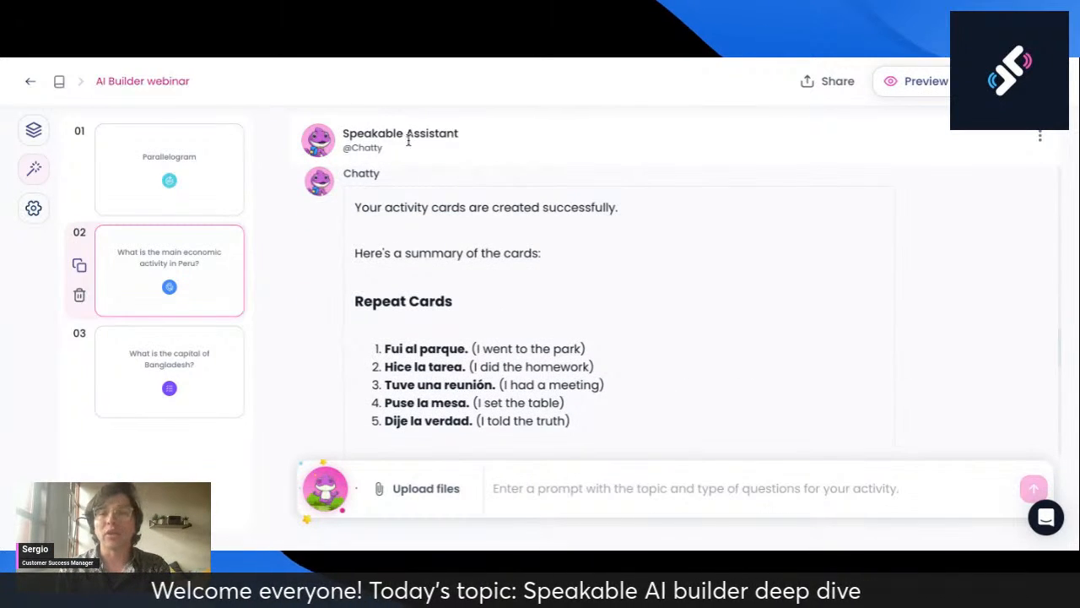
# Go through the list of generated cards and enable adding them with images
pyautogui.scroll(2, 558, 271)
pyautogui.scroll(4, 558, 270)
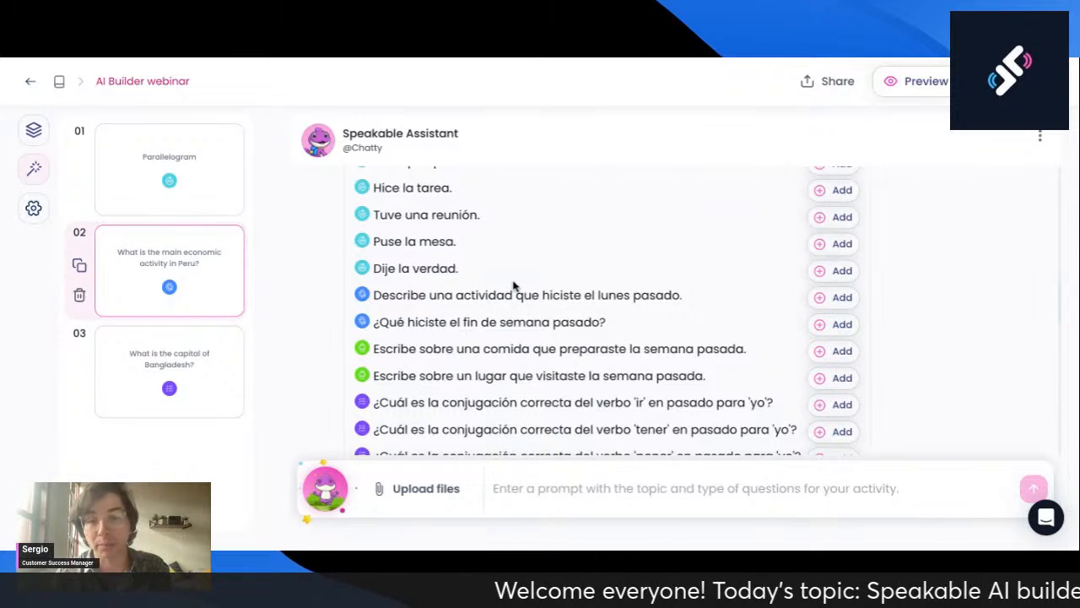
pyautogui.scroll(-1, 570, 318)
pyautogui.scroll(3, 571, 318)
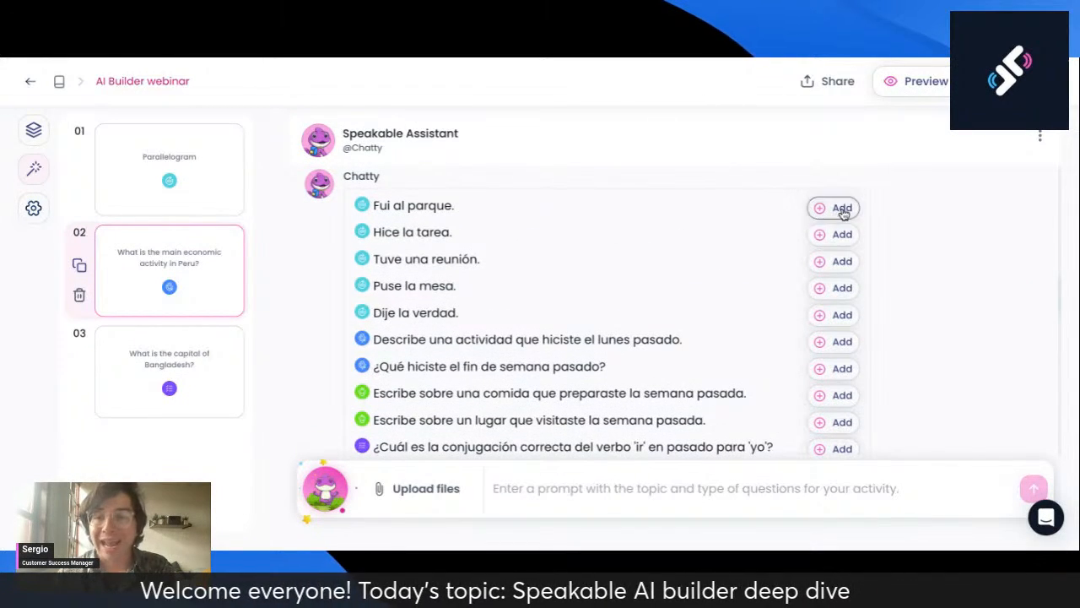
pyautogui.scroll(-4, 641, 316)
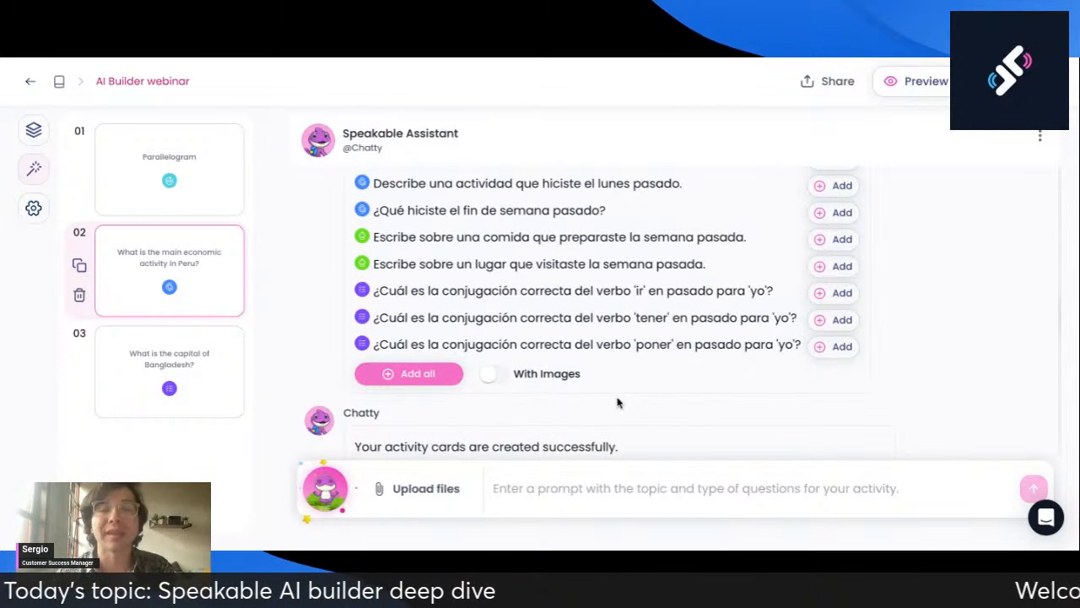
pyautogui.click(495, 378)
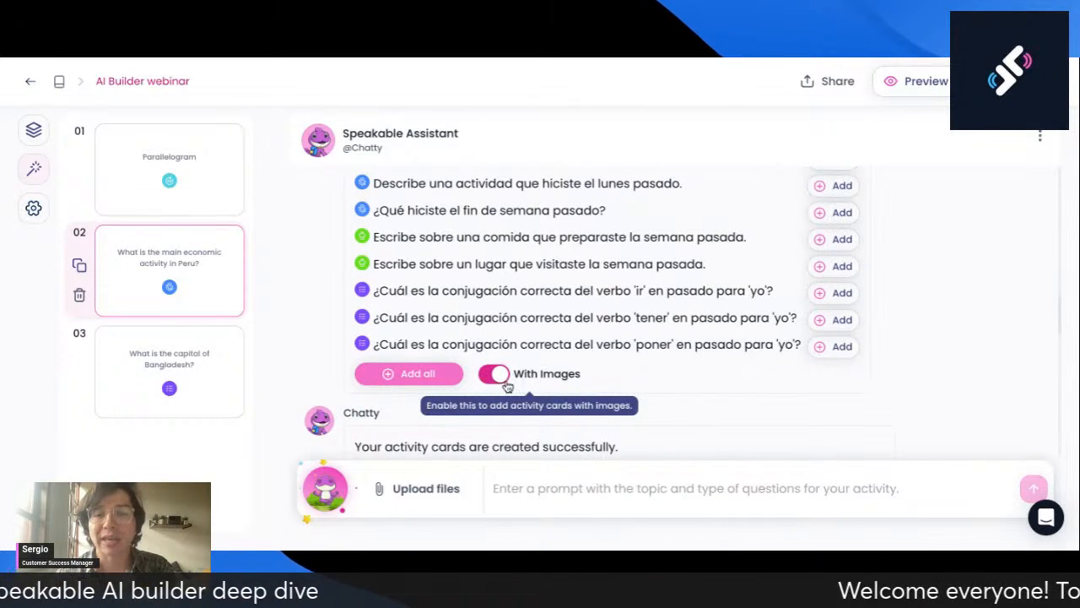
# Check the generated cards against the assistant's summary and add all of them to the activity
pyautogui.scroll(3, 688, 382)
pyautogui.scroll(1, 690, 383)
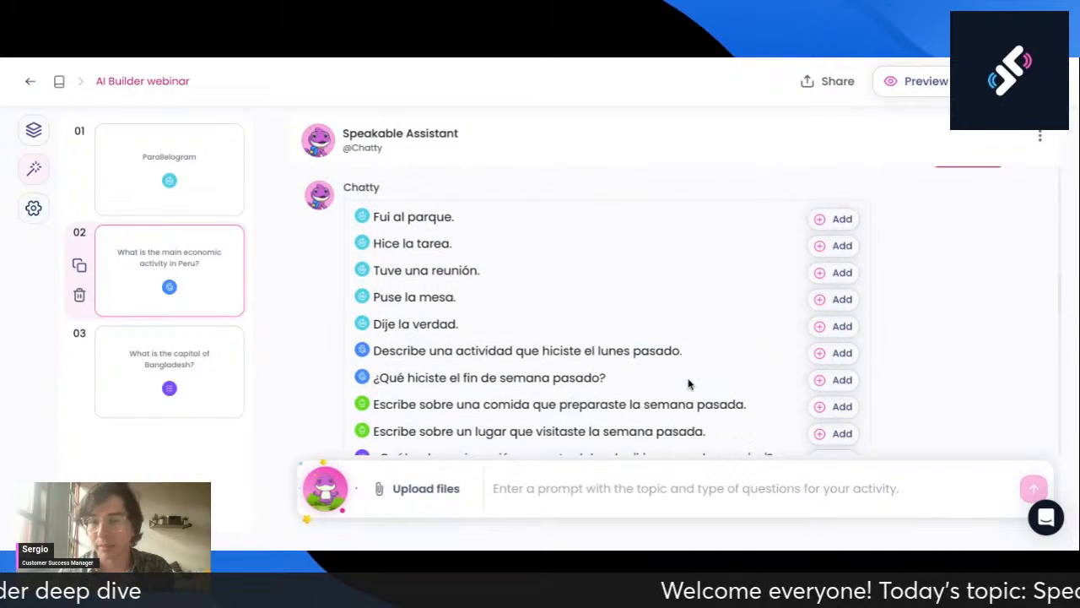
pyautogui.scroll(-1, 690, 384)
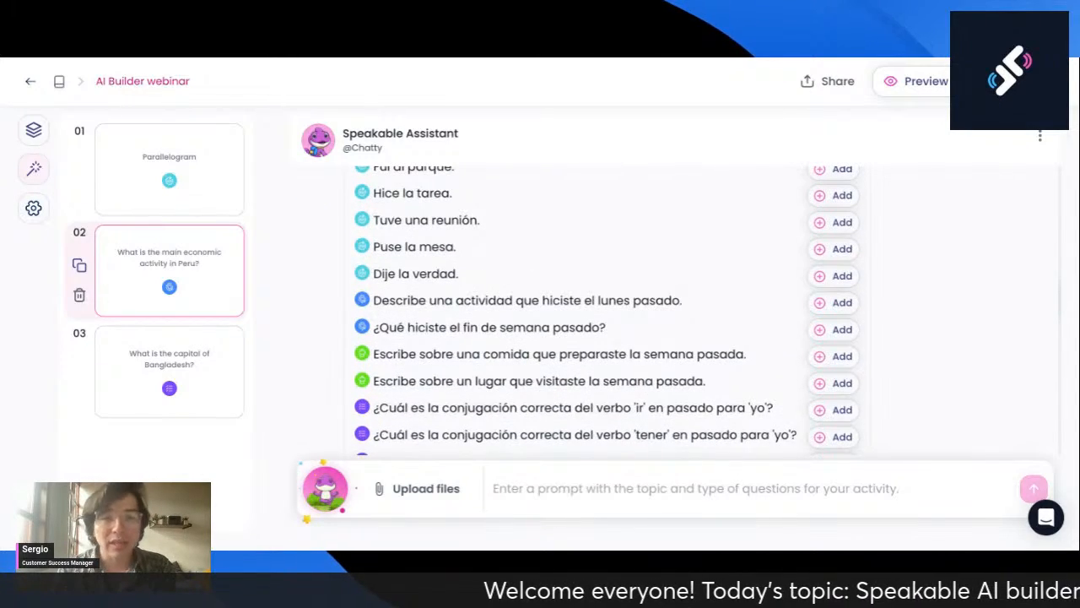
pyautogui.scroll(-10, 690, 384)
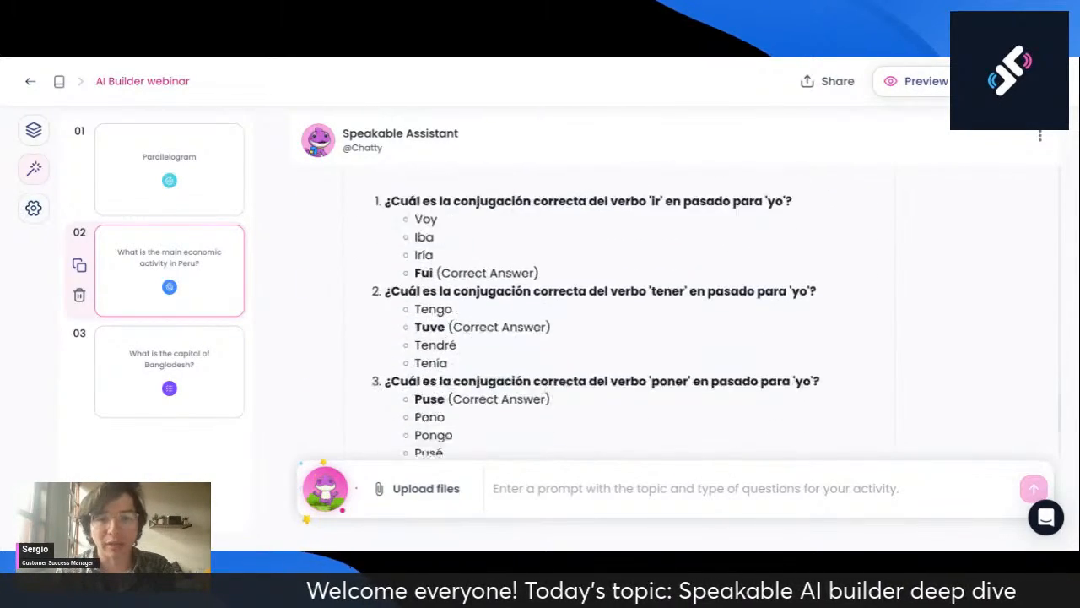
pyautogui.scroll(-2, 689, 384)
pyautogui.scroll(6, 690, 384)
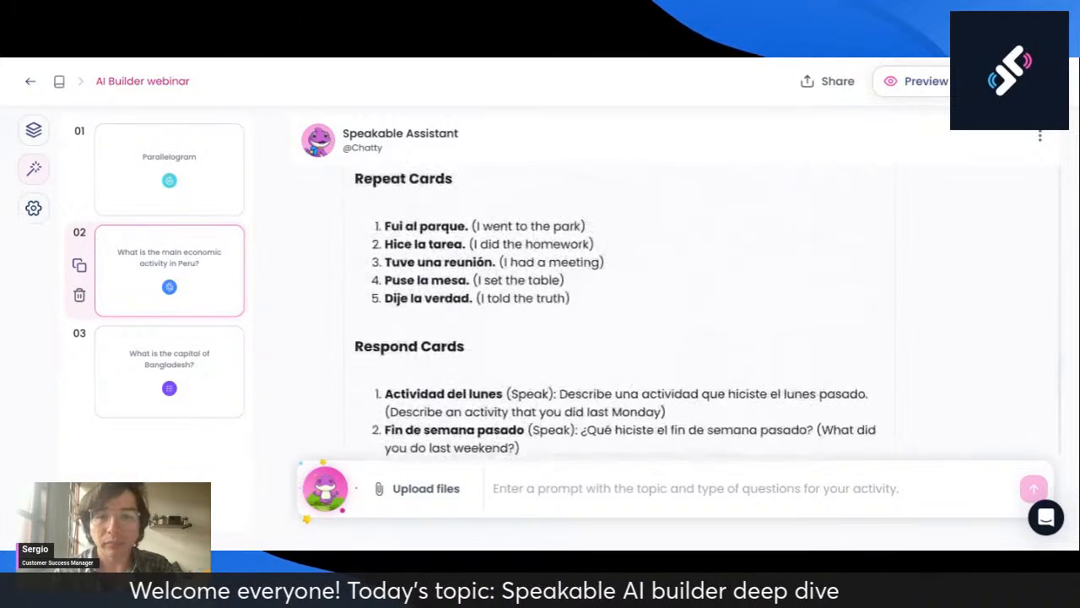
pyautogui.scroll(5, 582, 312)
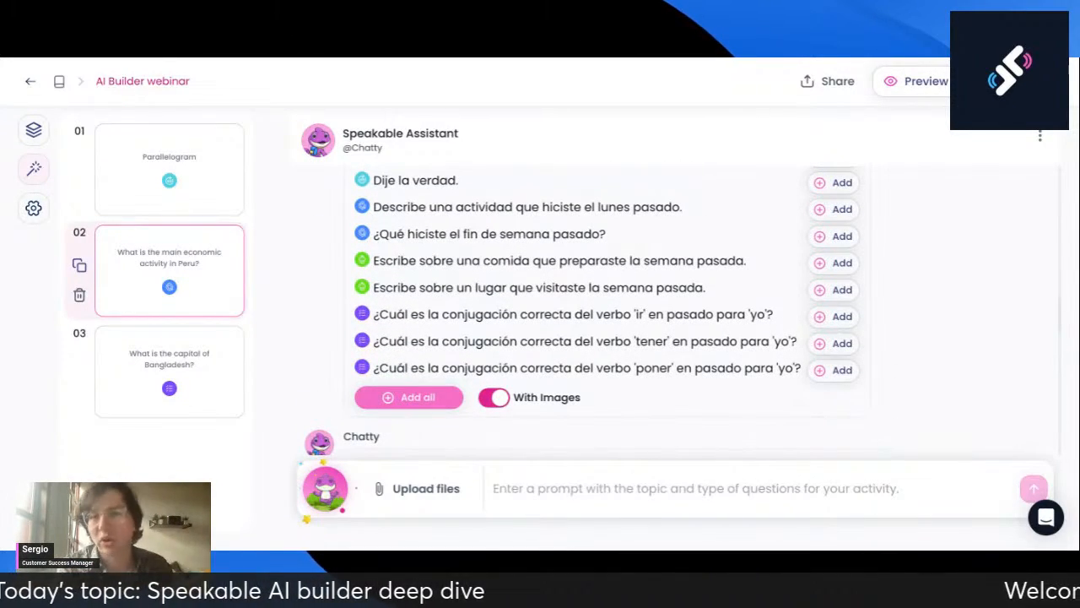
pyautogui.scroll(-3, 668, 378)
pyautogui.scroll(2, 668, 378)
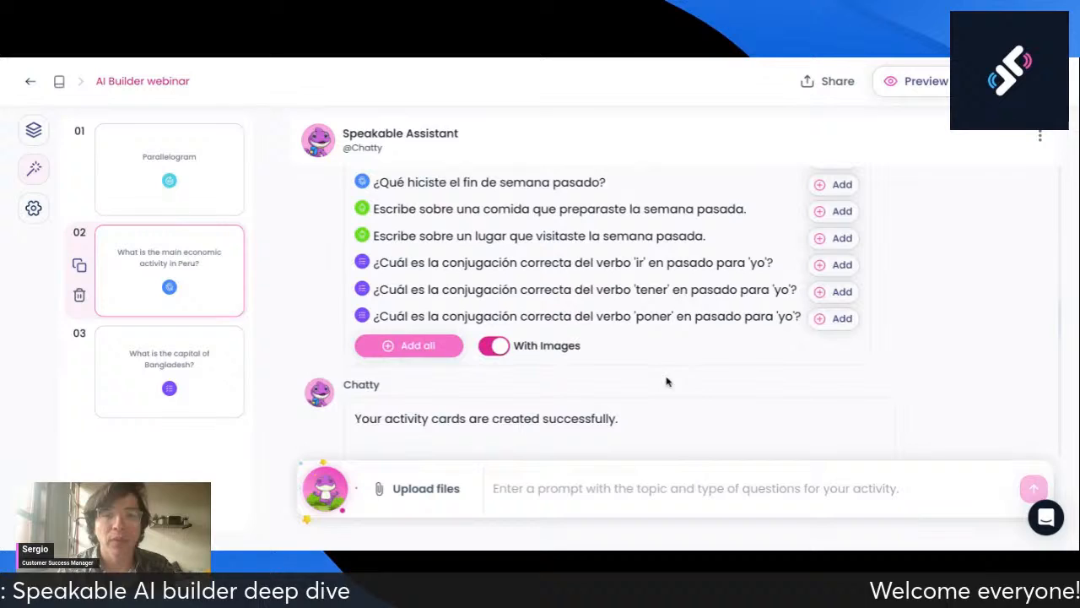
pyautogui.click(413, 348)
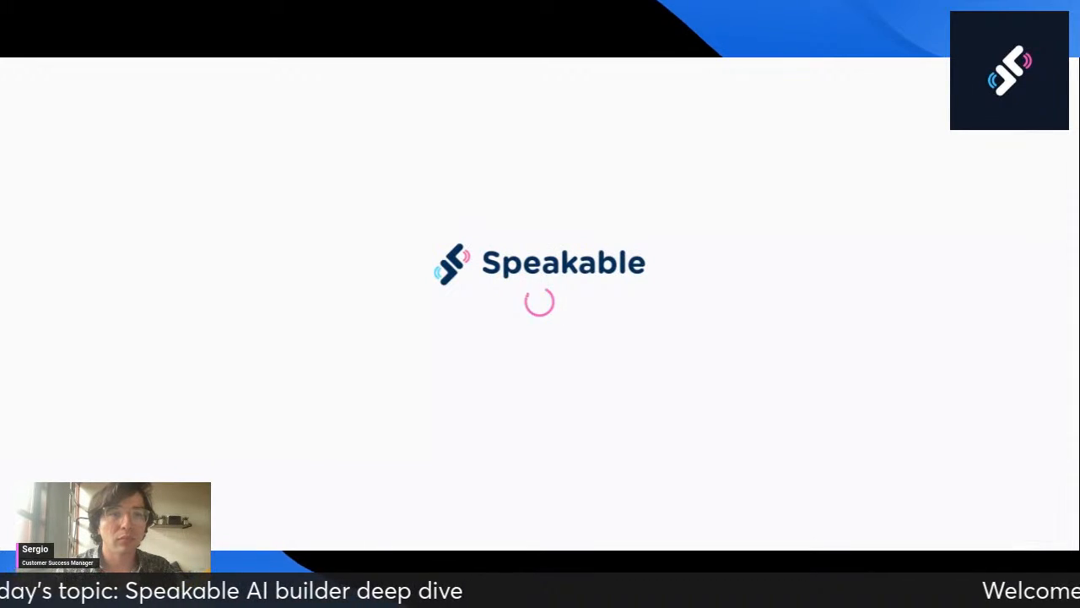
# Return to My Library and review the content list in the "AI Builder webinar" activity's details
pyautogui.click(59, 82)
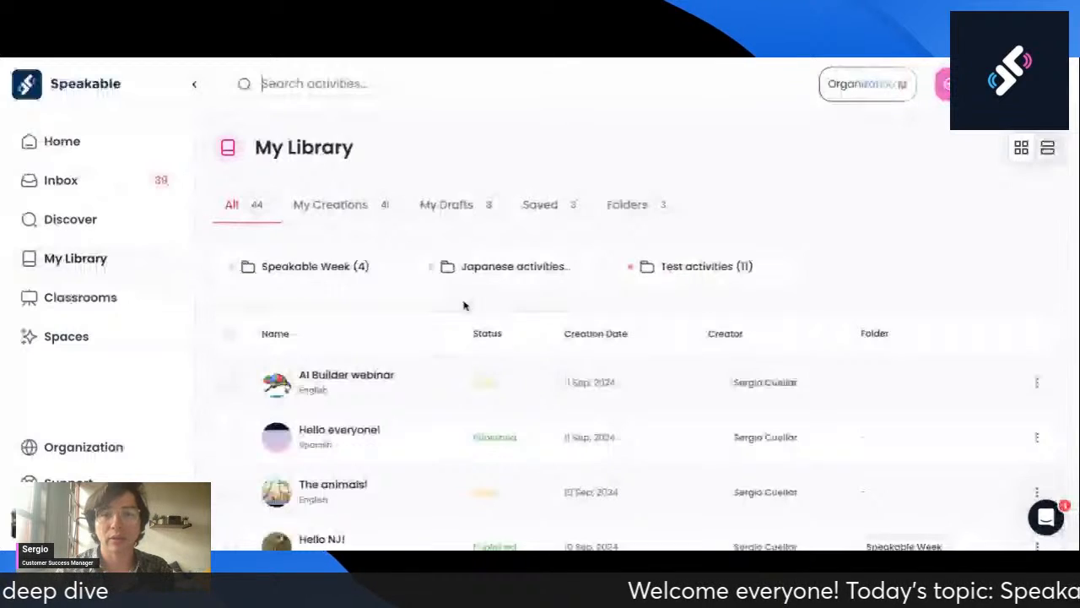
pyautogui.click(359, 379)
pyautogui.scroll(-3, 753, 395)
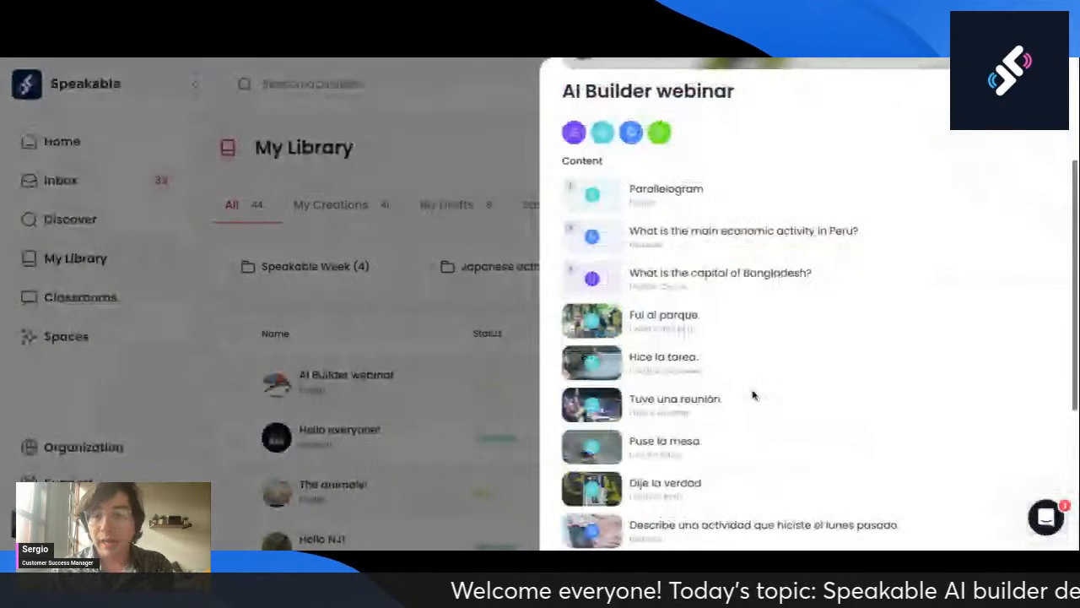
# Try to reopen the "AI Builder webinar" activity for editing from My Library, reloading the page between attempts
pyautogui.scroll(3, 754, 395)
pyautogui.click(754, 90)
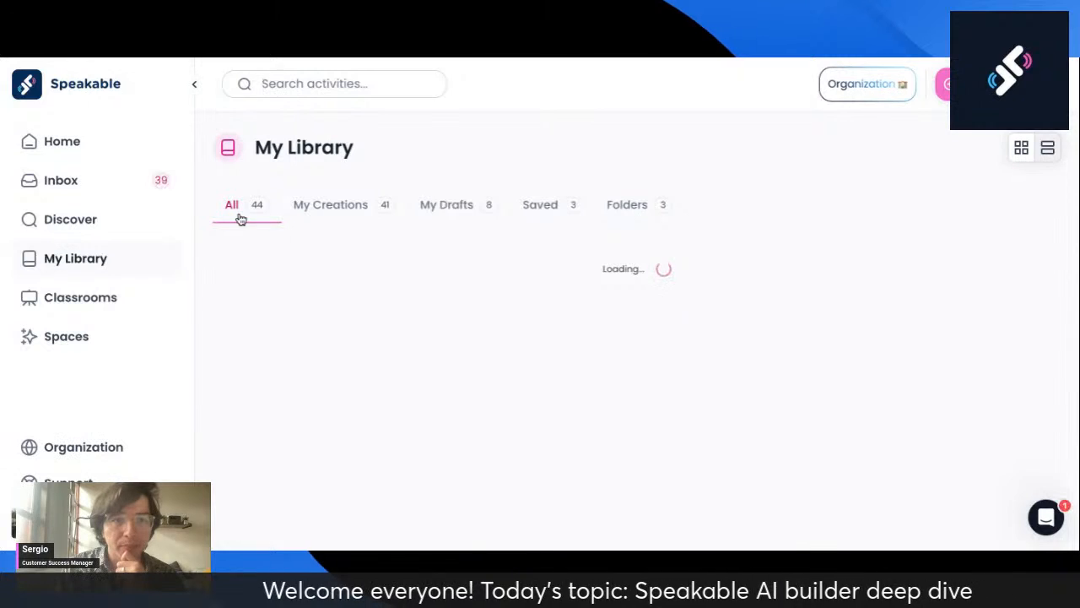
pyautogui.click(342, 381)
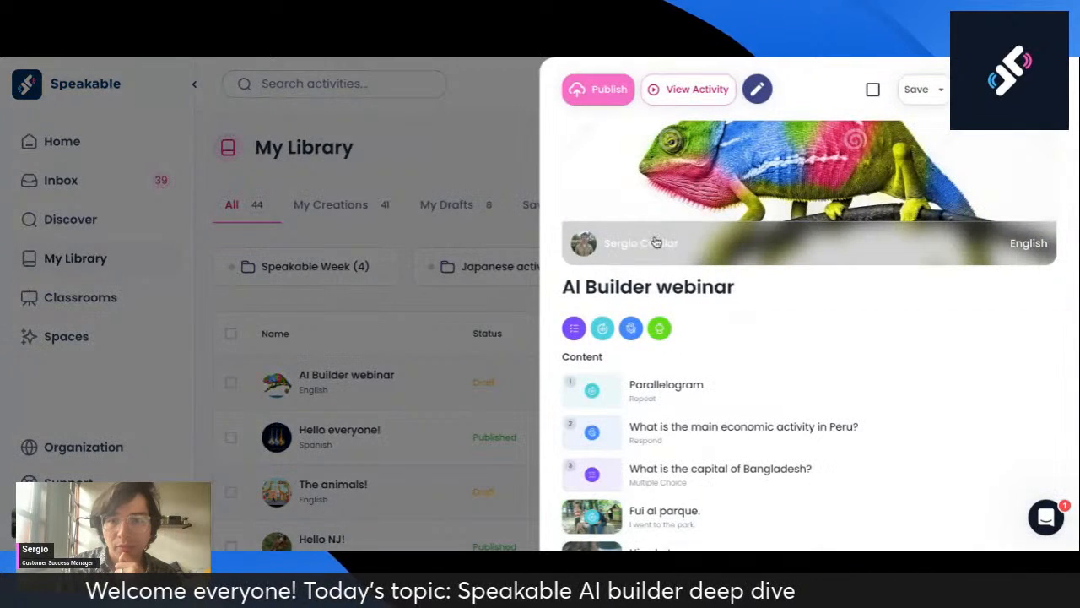
pyautogui.click(749, 98)
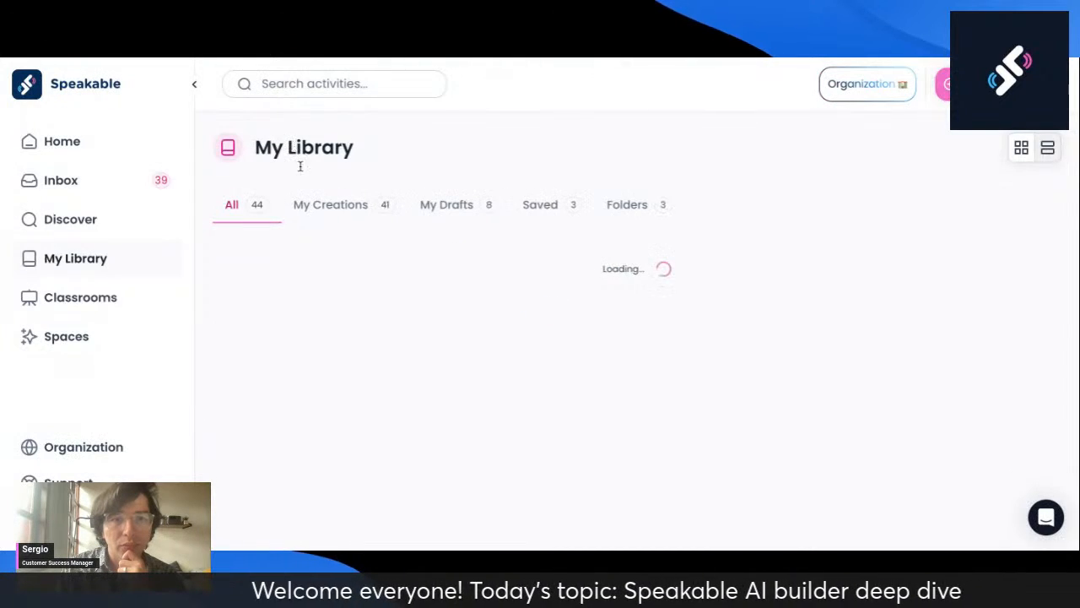
pyautogui.scroll(-1, 414, 311)
pyautogui.click(374, 296)
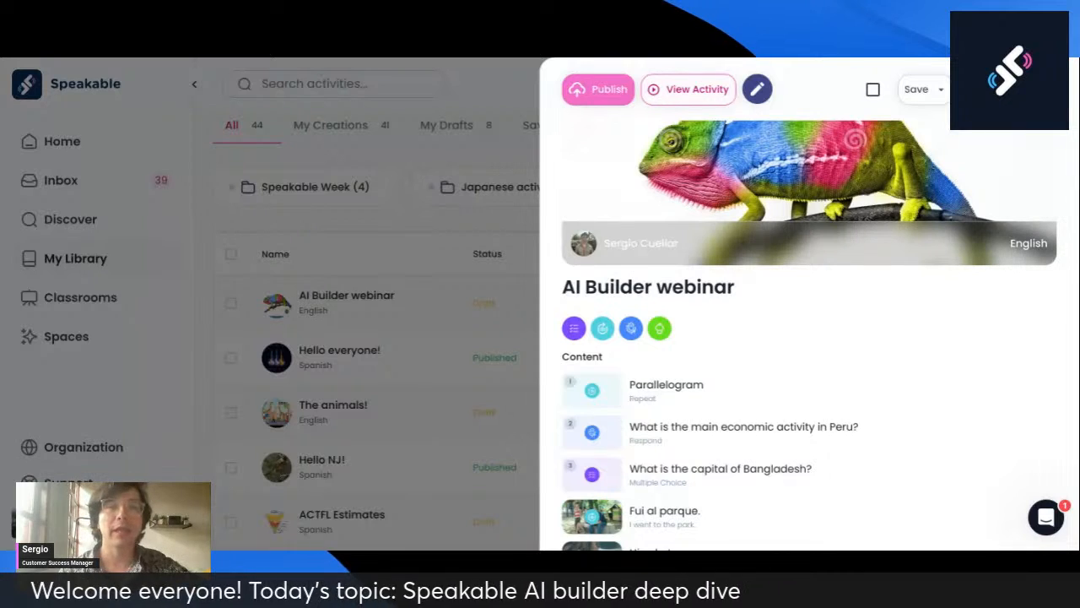
pyautogui.hotkey('ctrl', 'r')
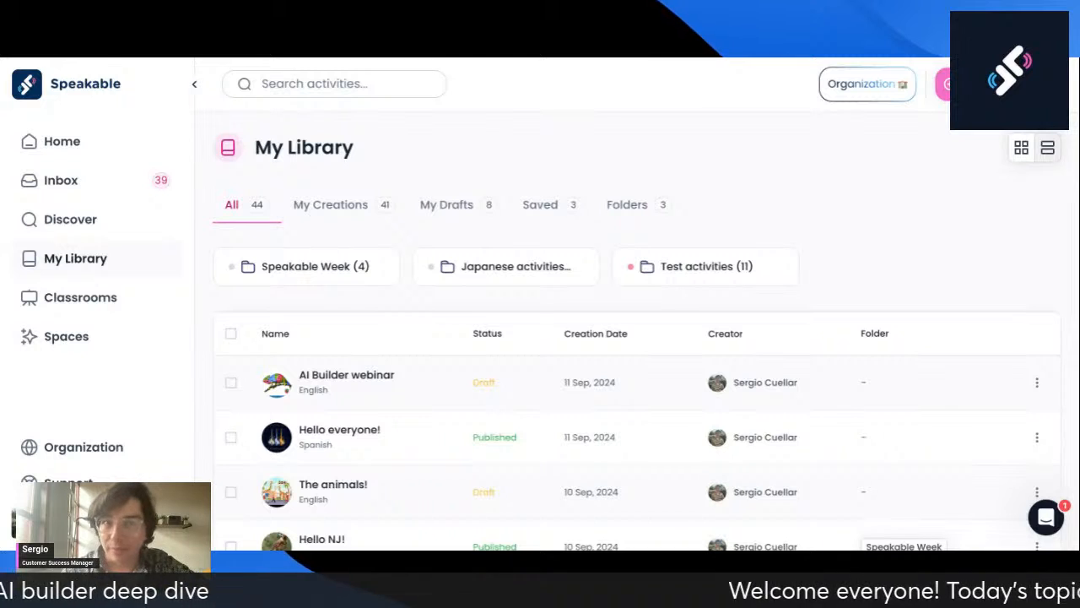
pyautogui.scroll(-3, 458, 279)
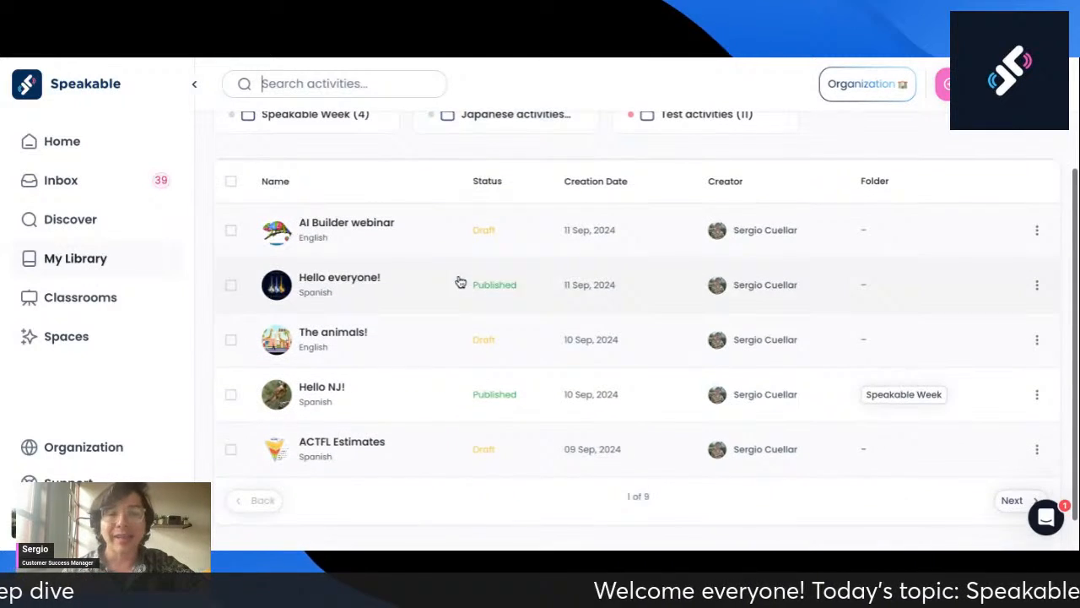
pyautogui.click(405, 234)
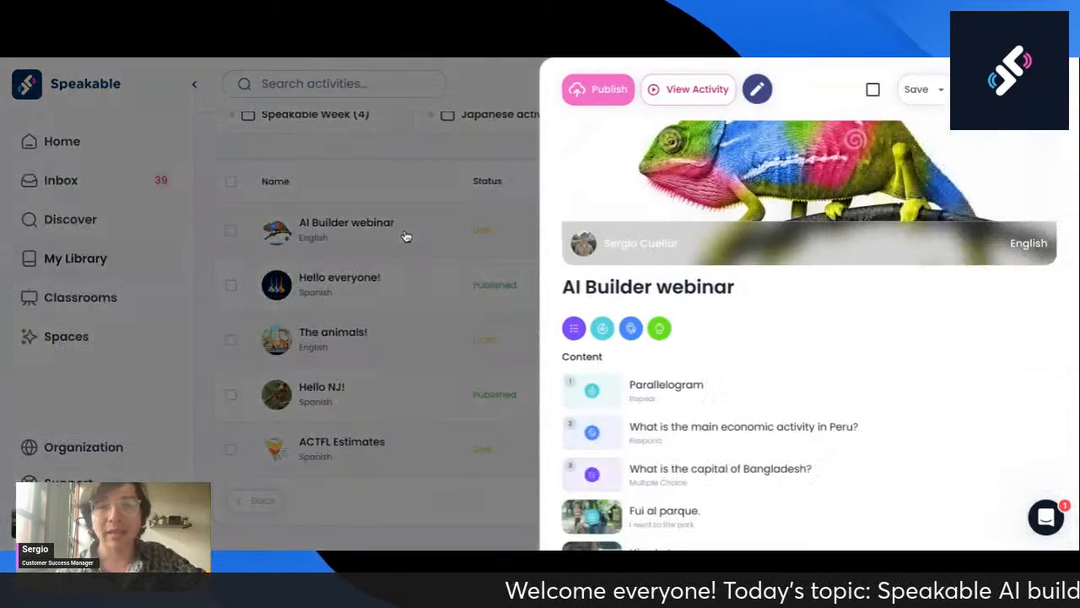
pyautogui.click(762, 91)
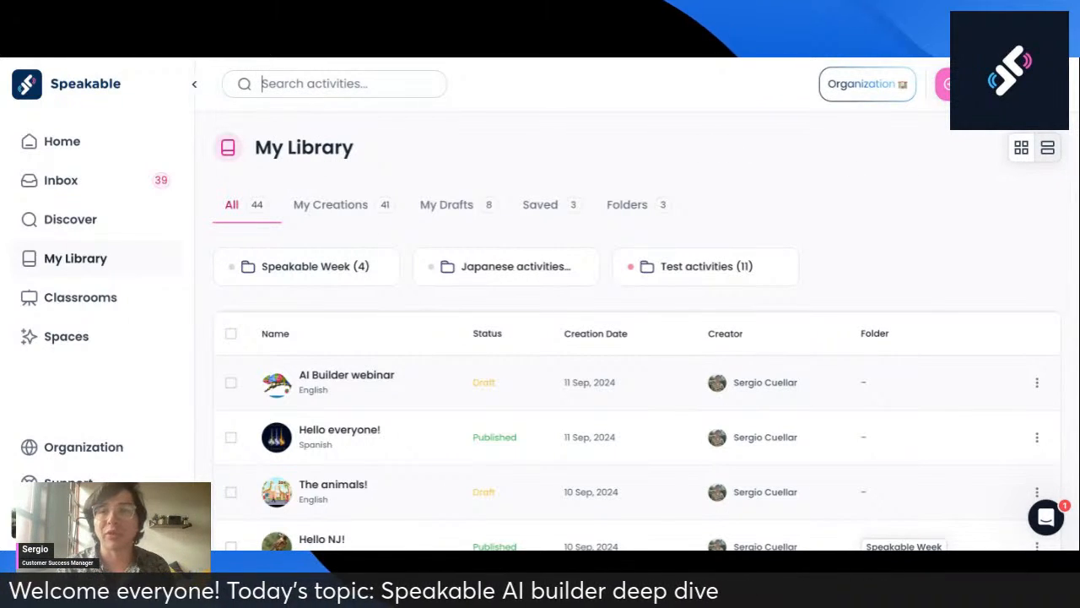
# Start a new activity with AI and ask the assistant: "Chatty please create a short text about impressionist art"
pyautogui.click(942, 84)
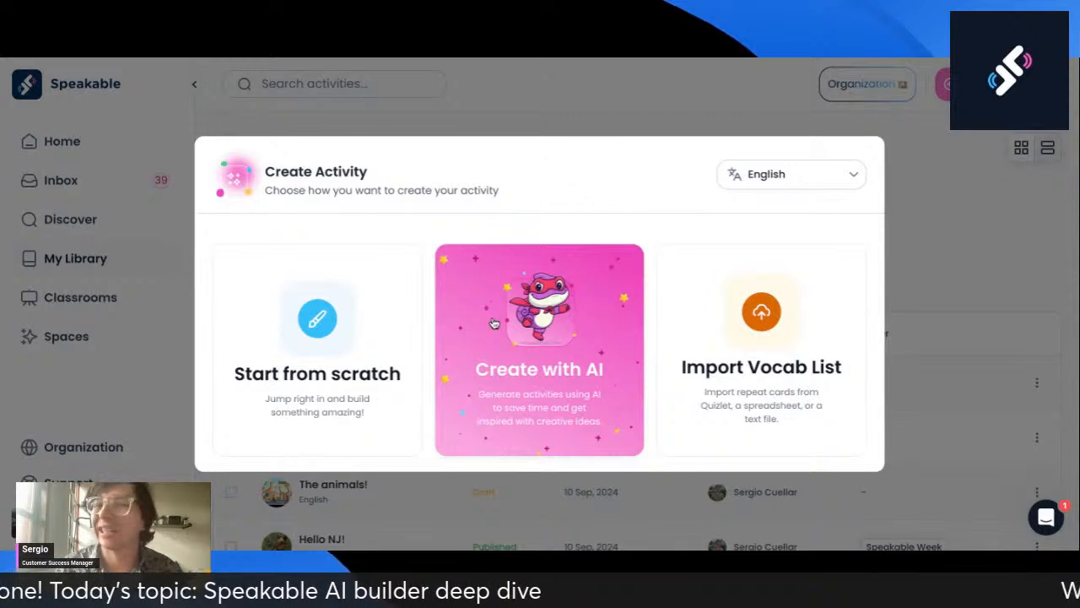
pyautogui.click(493, 323)
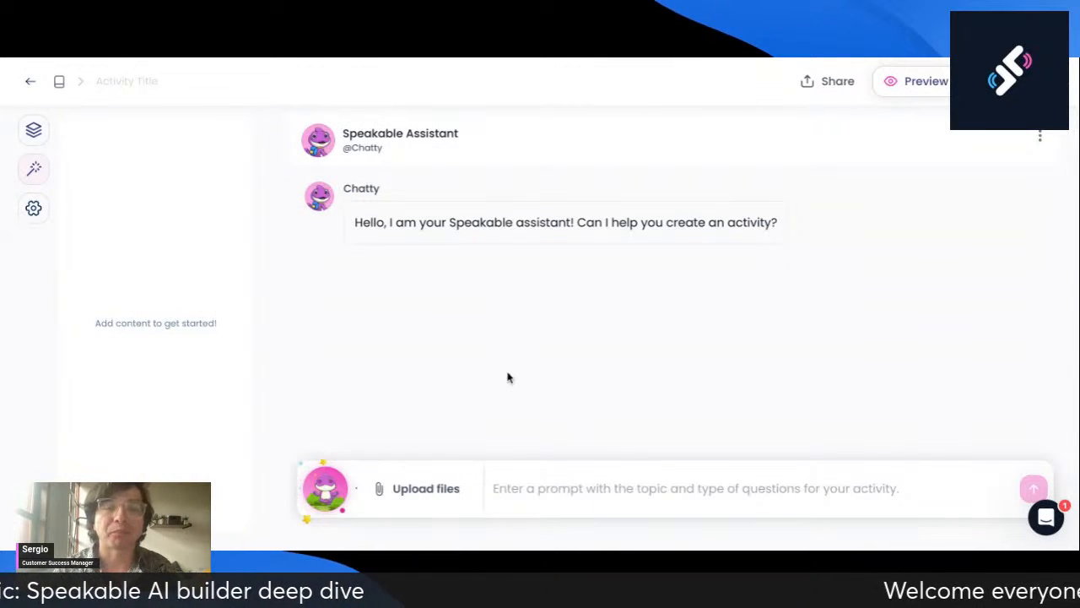
pyautogui.click(575, 490)
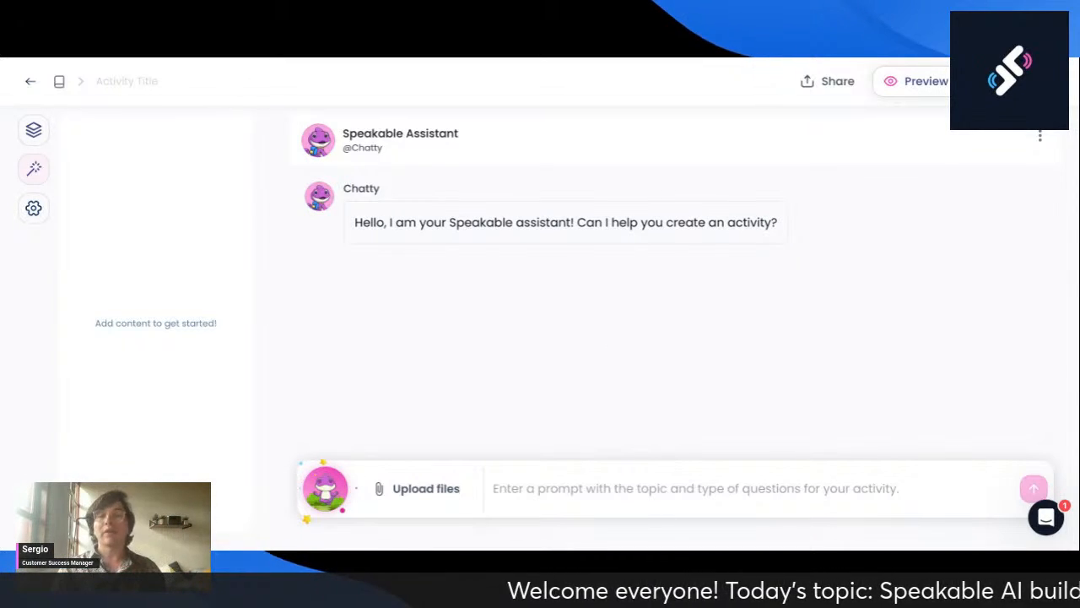
pyautogui.click(648, 482)
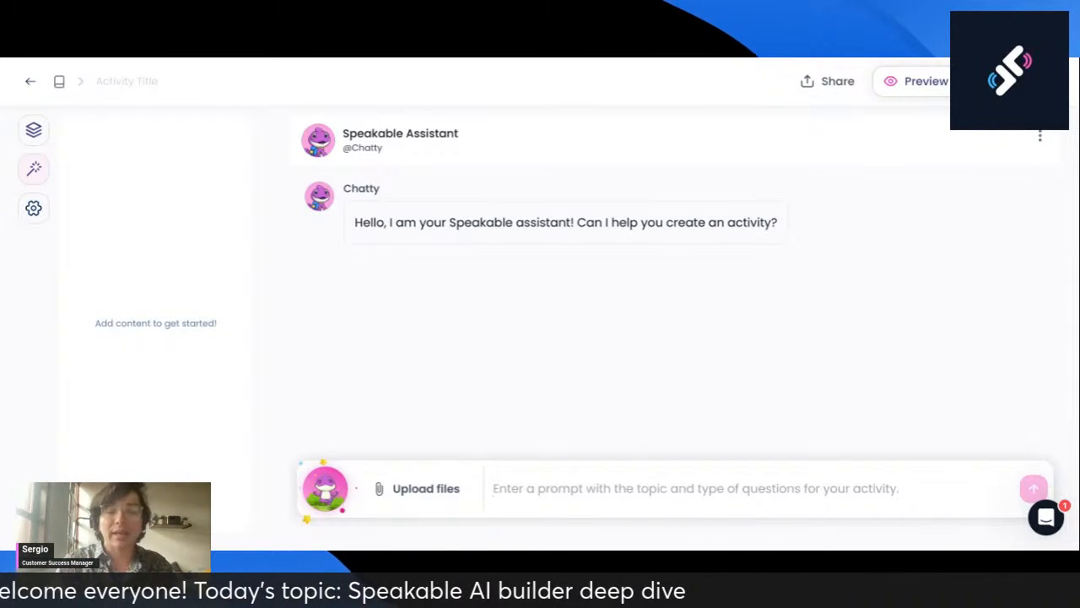
pyautogui.write('Chatty pleas')
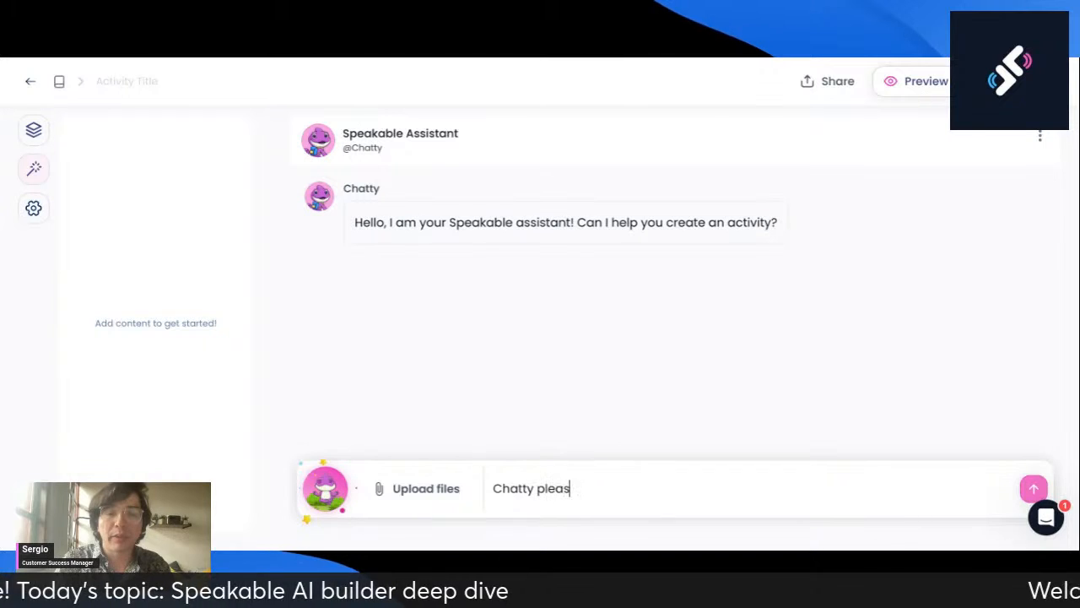
pyautogui.write('e create ')
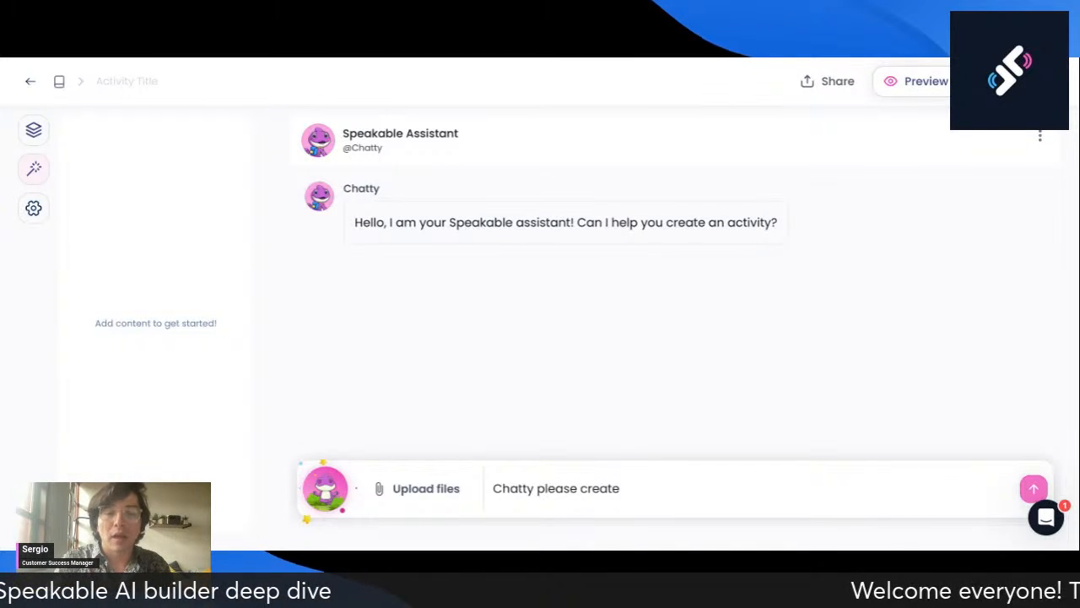
pyautogui.write('a sho')
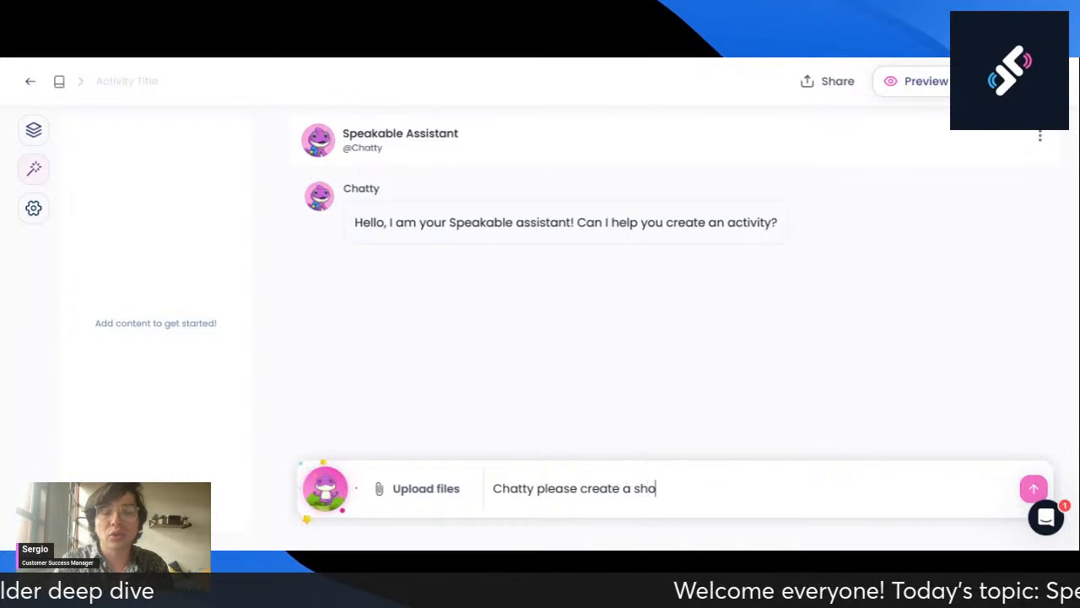
pyautogui.write('rt text about')
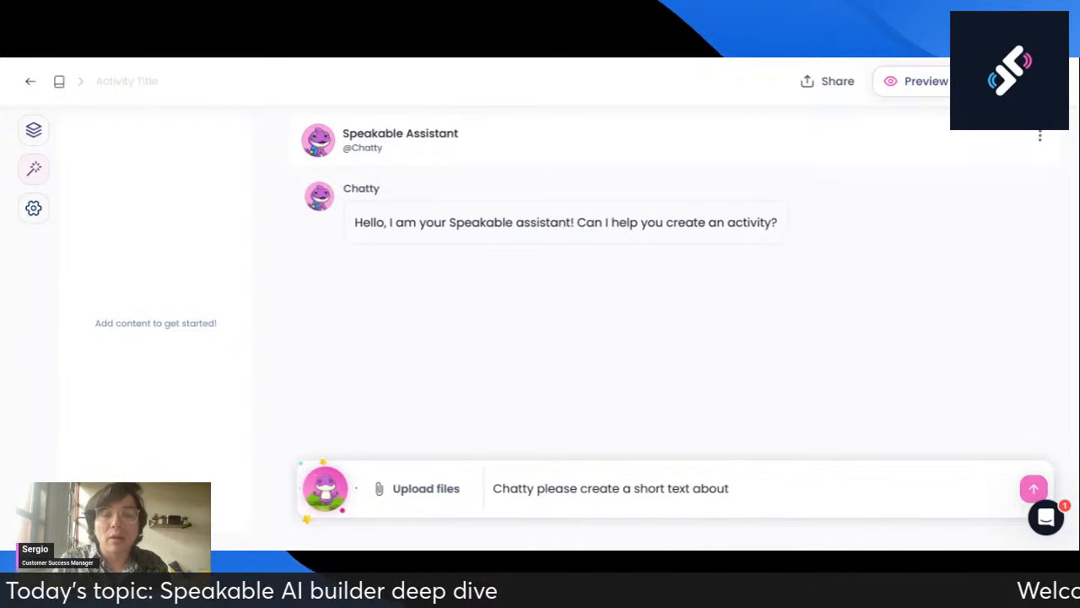
pyautogui.write('impressionist')
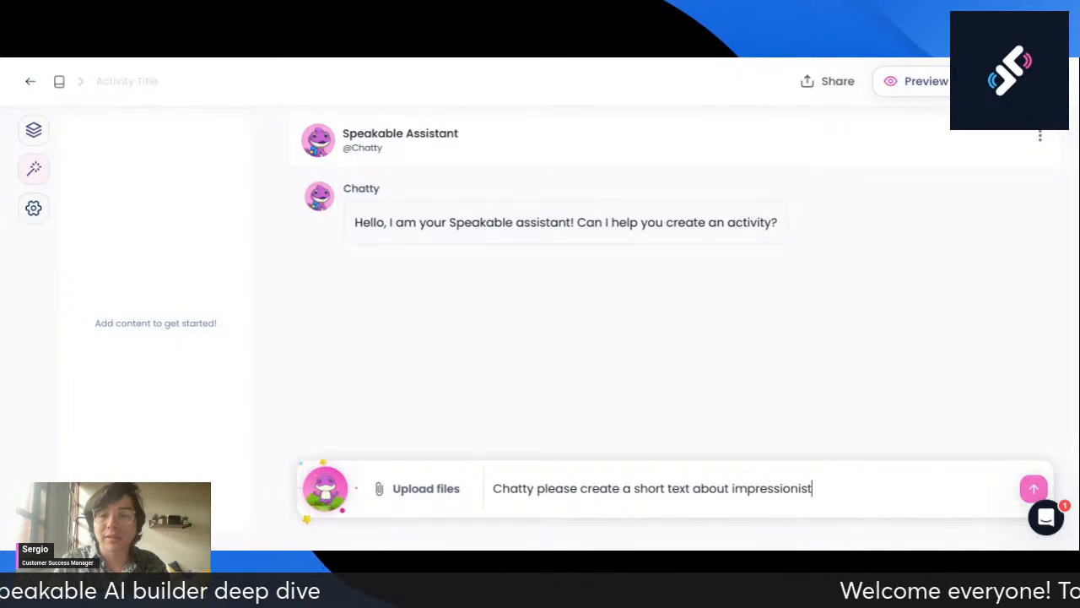
pyautogui.write(' art')
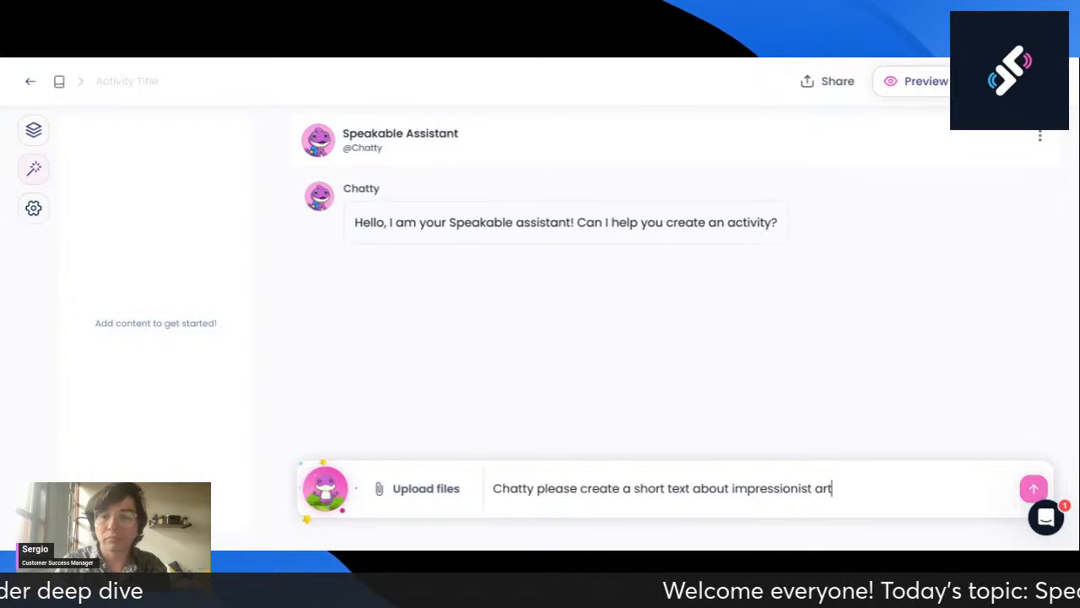
pyautogui.press('Return')
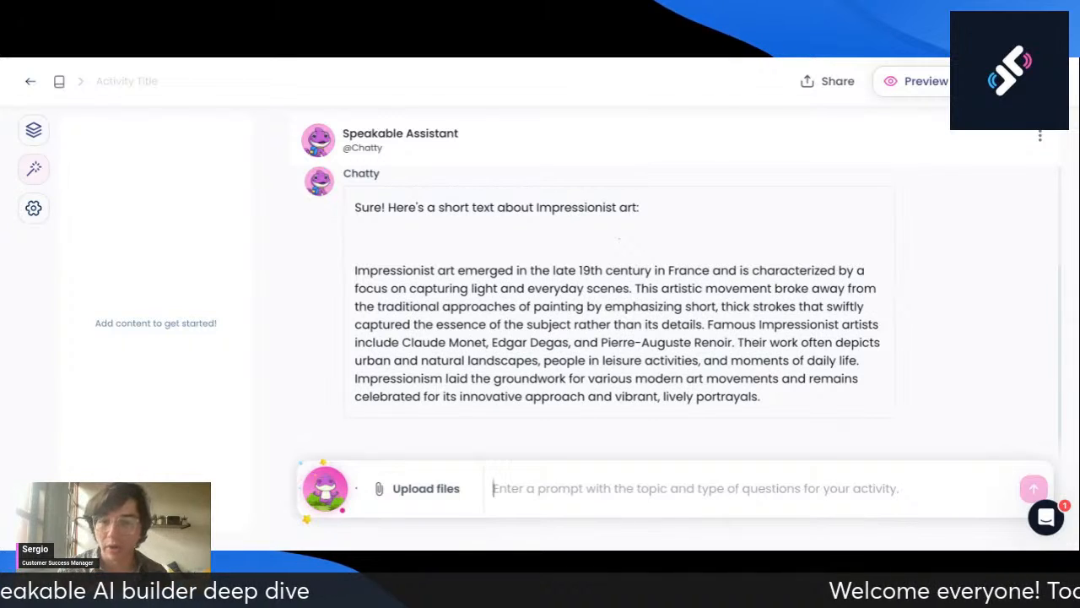
# Send the assistant "Thank you. Now please create 3 multiple choice questions and 3 respond questions about that text you wrote"
pyautogui.write('H')
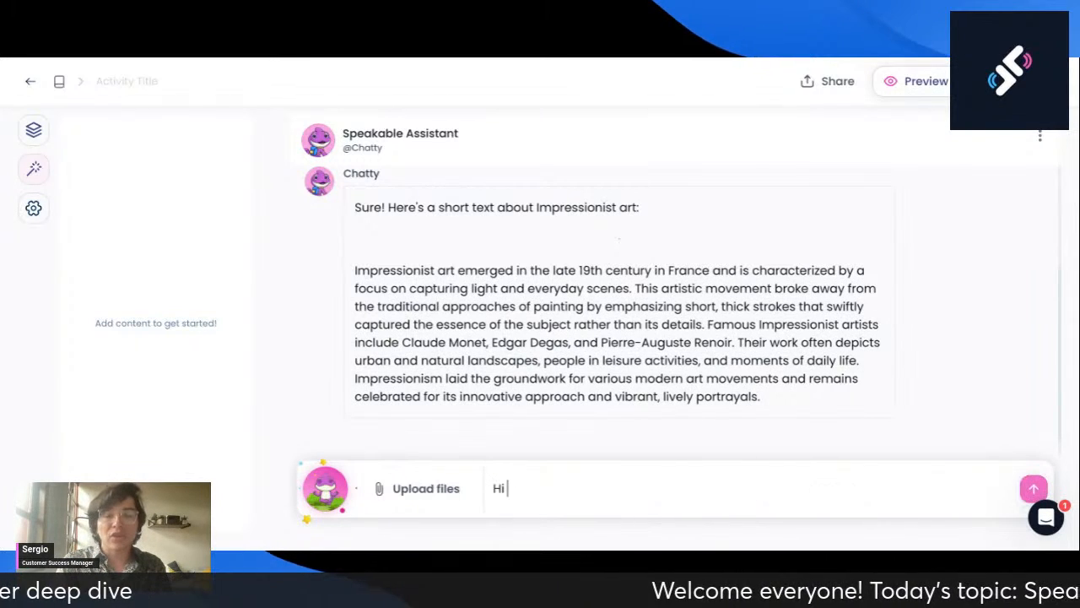
pyautogui.press('BackSpace')
pyautogui.write('Thank')
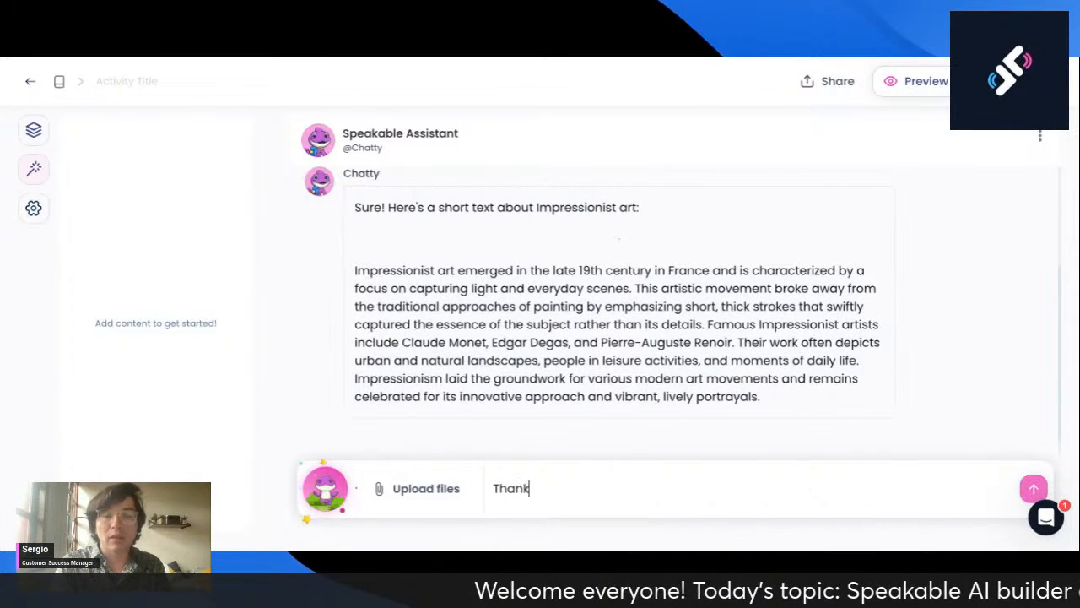
pyautogui.write(' you. Now pleas')
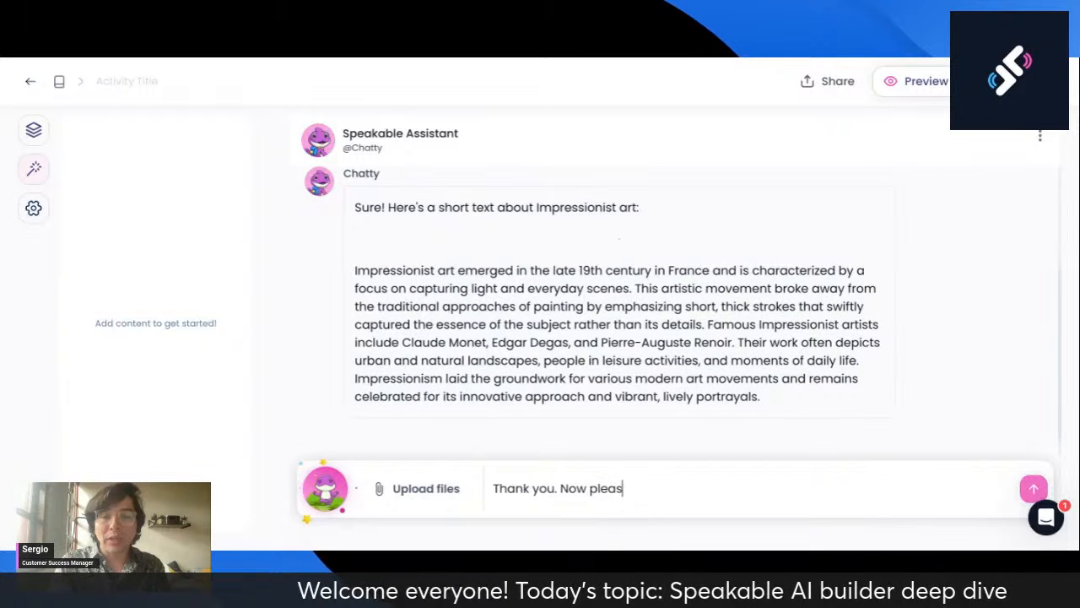
pyautogui.write('e create ')
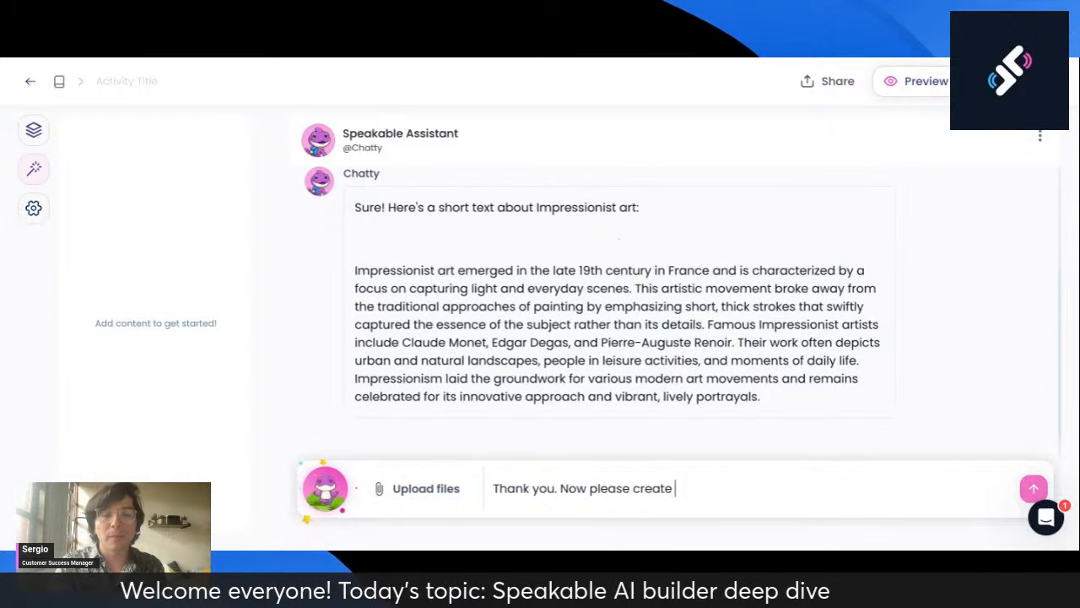
pyautogui.write('3 multiple')
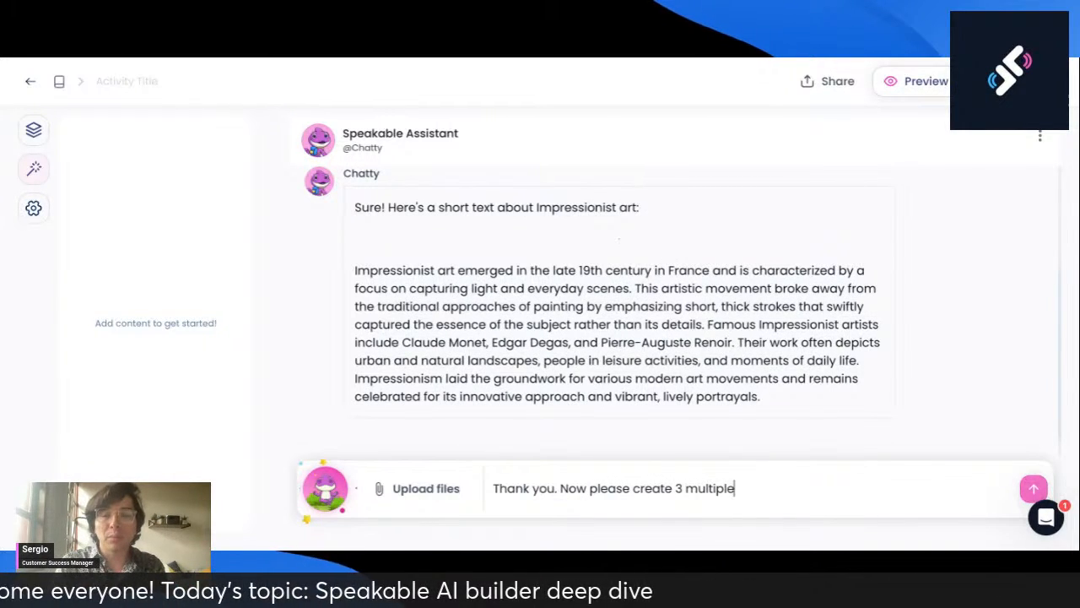
pyautogui.write(' choice questions a')
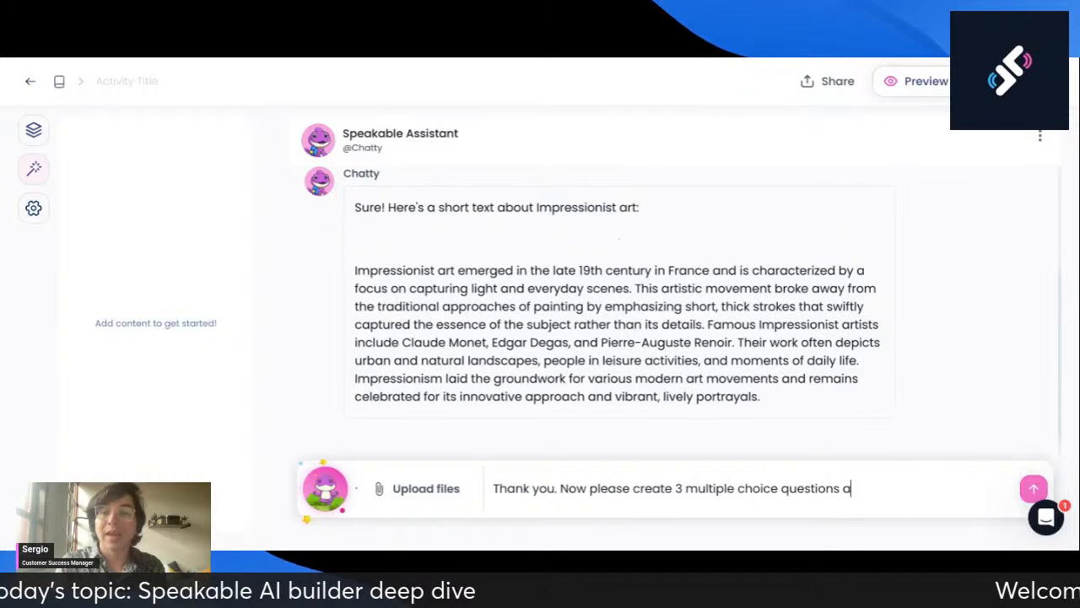
pyautogui.write('nd 3')
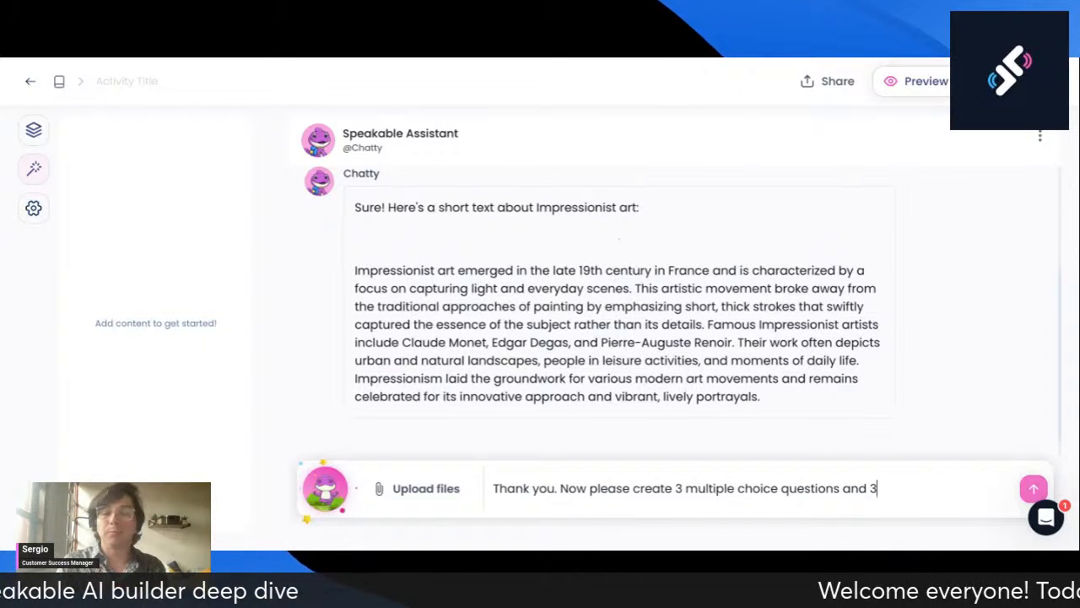
pyautogui.write(' respond ')
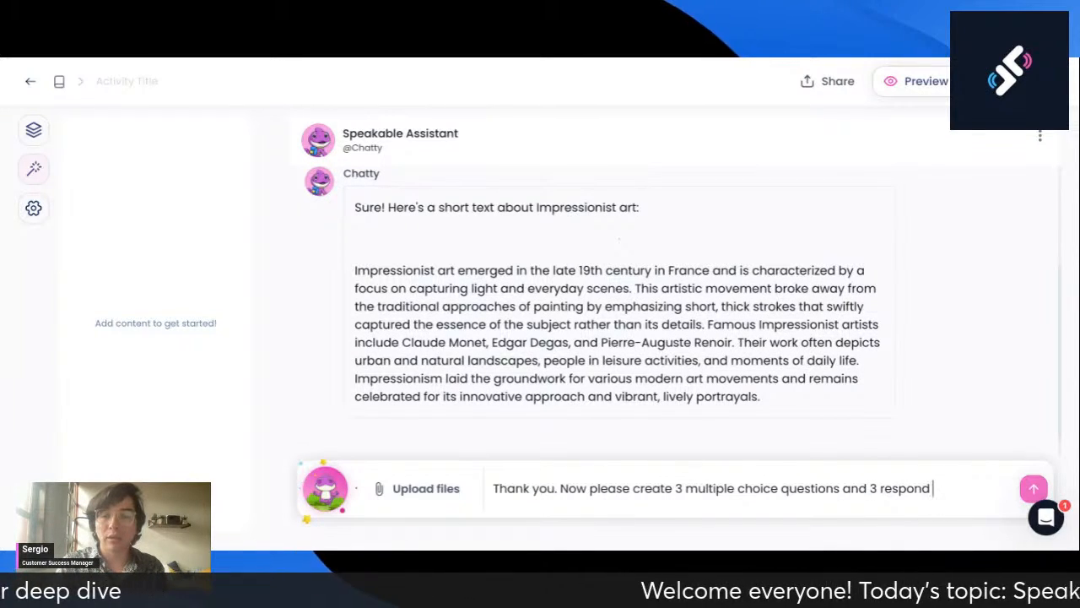
pyautogui.write('questions about ')
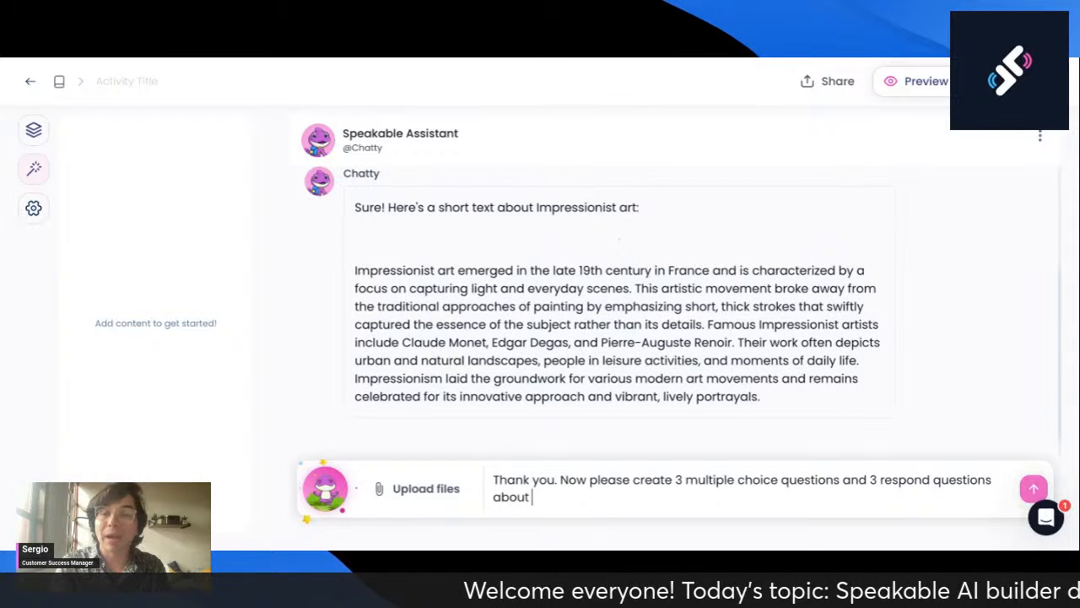
pyautogui.write('that text you ')
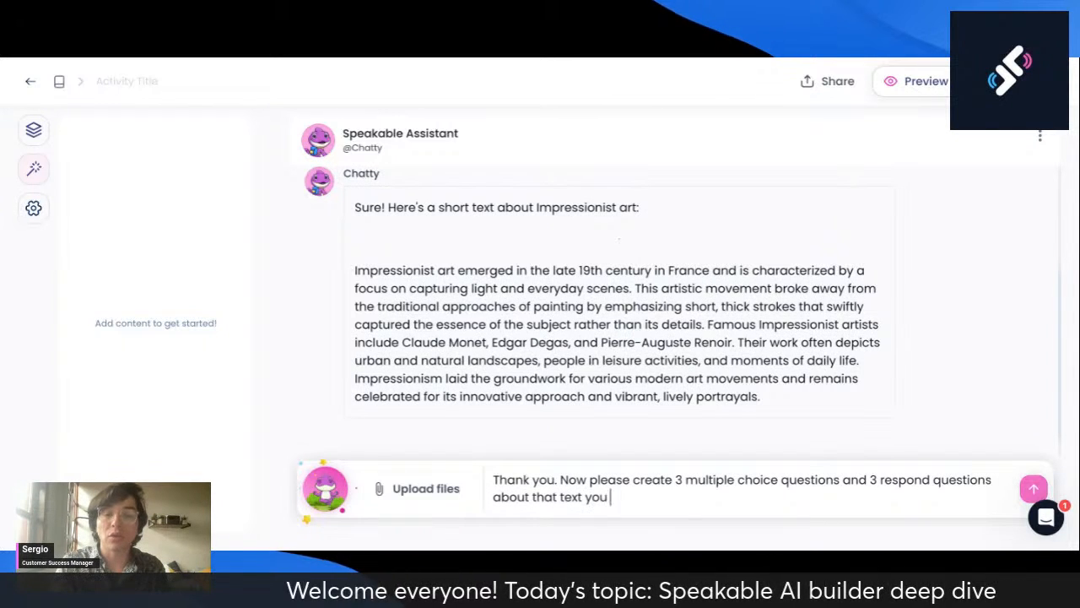
pyautogui.write('wrote')
pyautogui.press('Return')
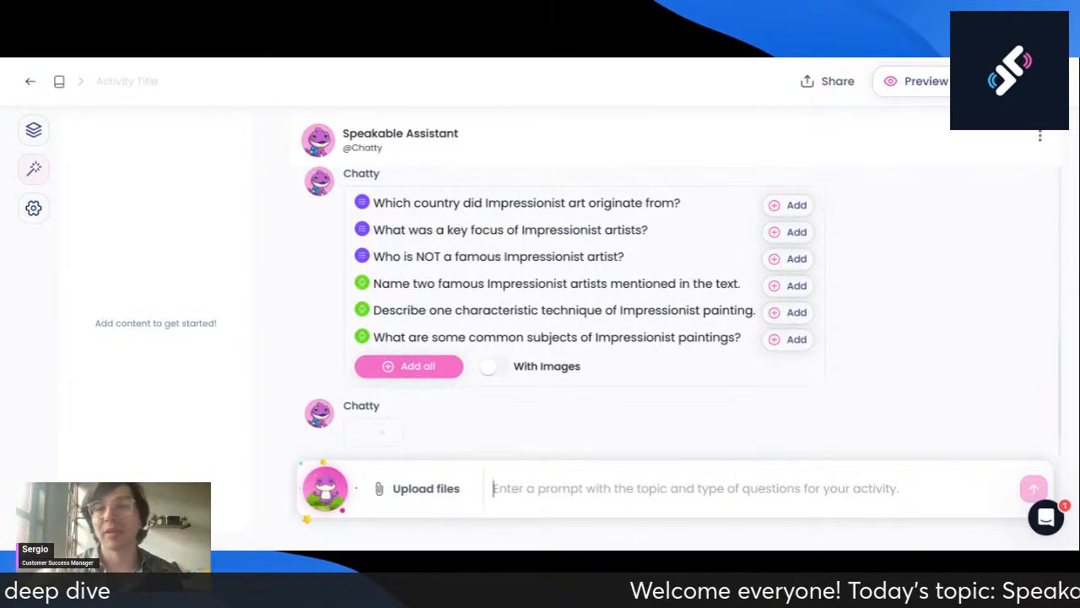
# Compare the generated multiple choice and respond questions with the assistant's Impressionist art text
pyautogui.scroll(5, 887, 444)
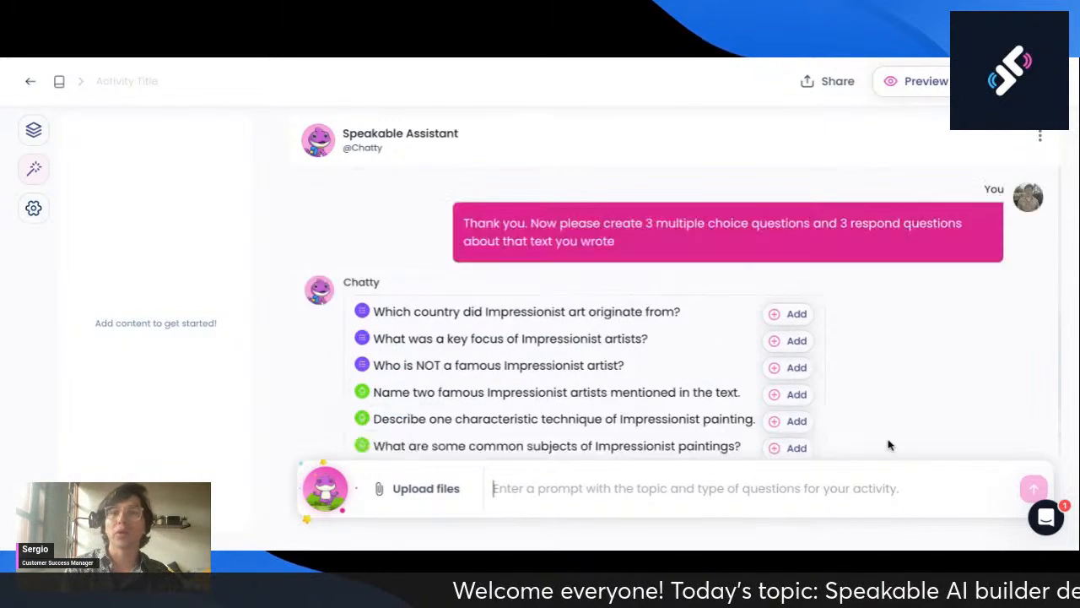
pyautogui.scroll(2, 887, 444)
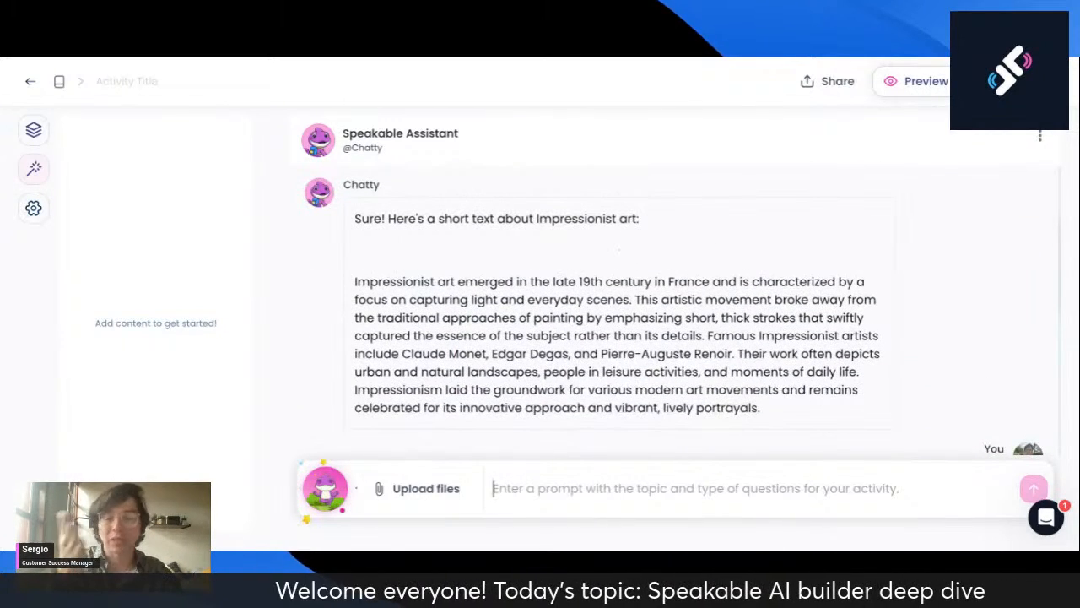
pyautogui.scroll(-10, 747, 346)
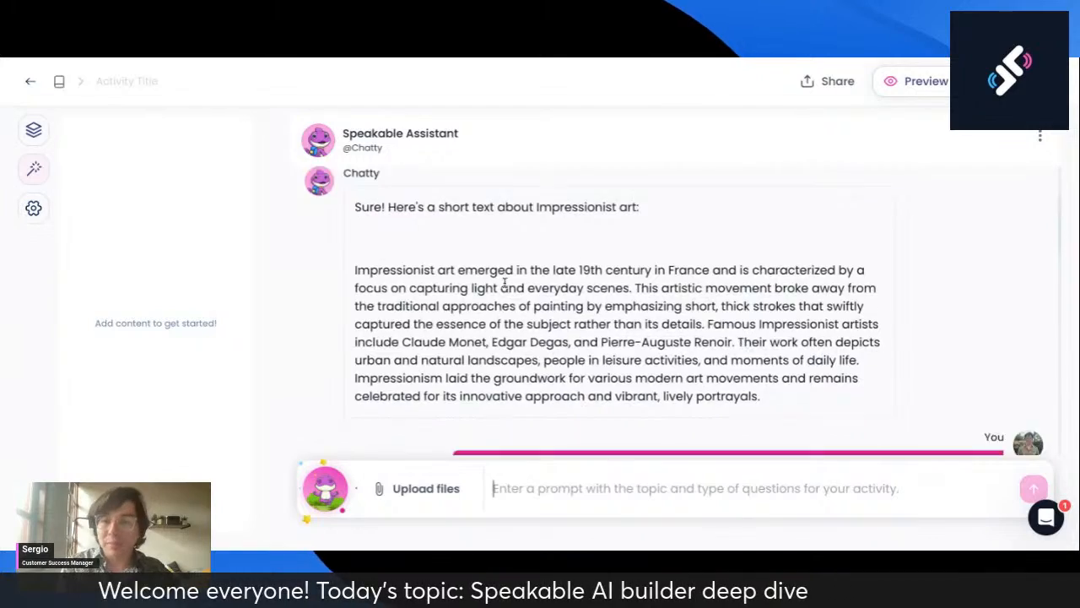
pyautogui.scroll(8, 707, 413)
pyautogui.scroll(3, 707, 414)
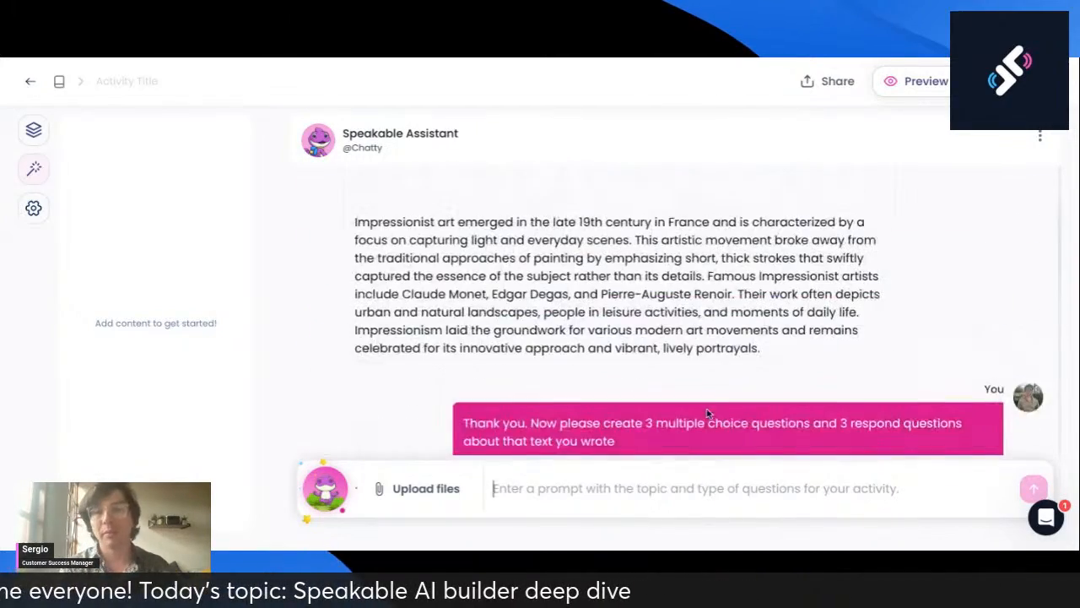
pyautogui.scroll(-2, 640, 359)
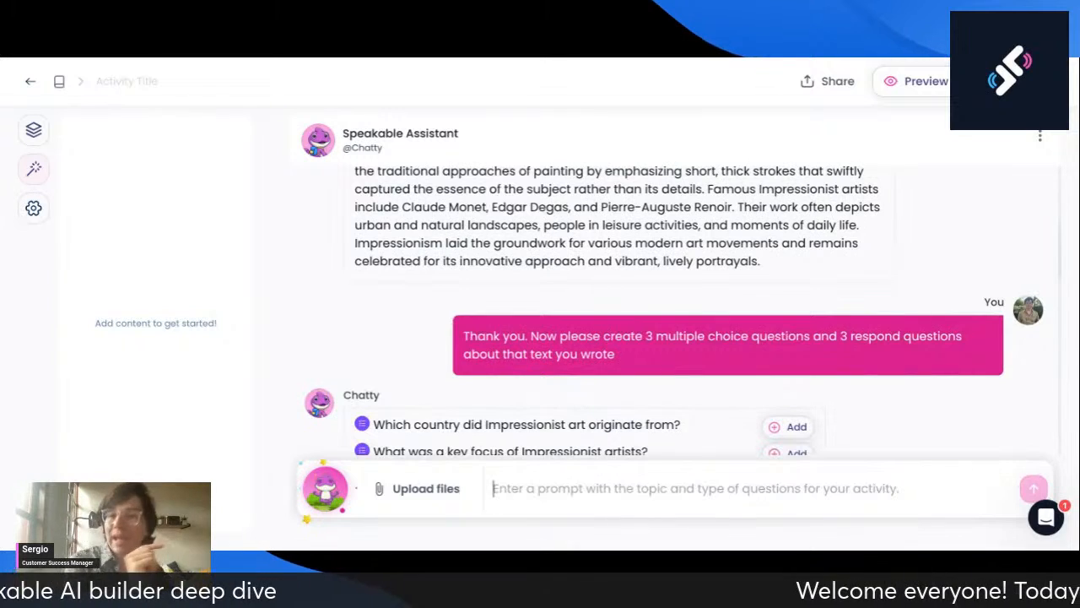
# Add all six generated Impressionist art questions to the activity with images enabled
pyautogui.scroll(-2, 675, 321)
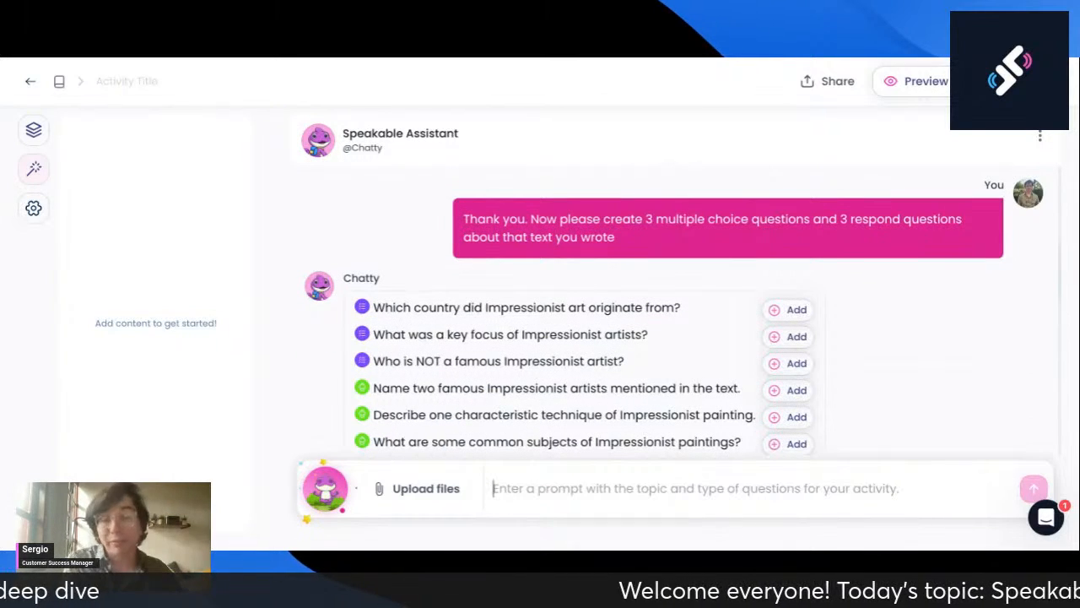
pyautogui.scroll(-1, 675, 321)
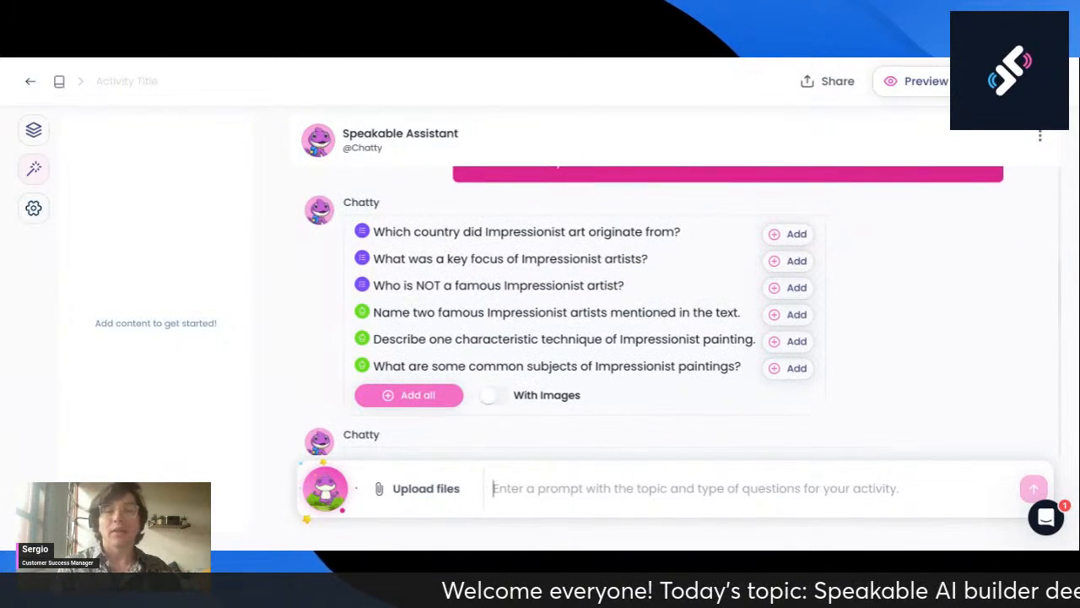
pyautogui.click(498, 397)
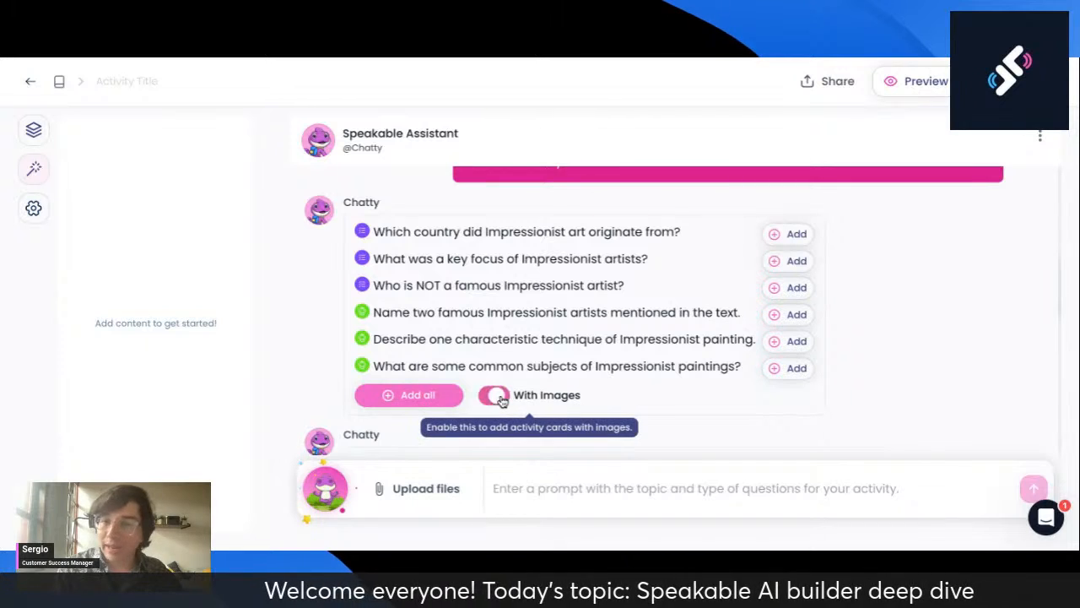
pyautogui.click(431, 402)
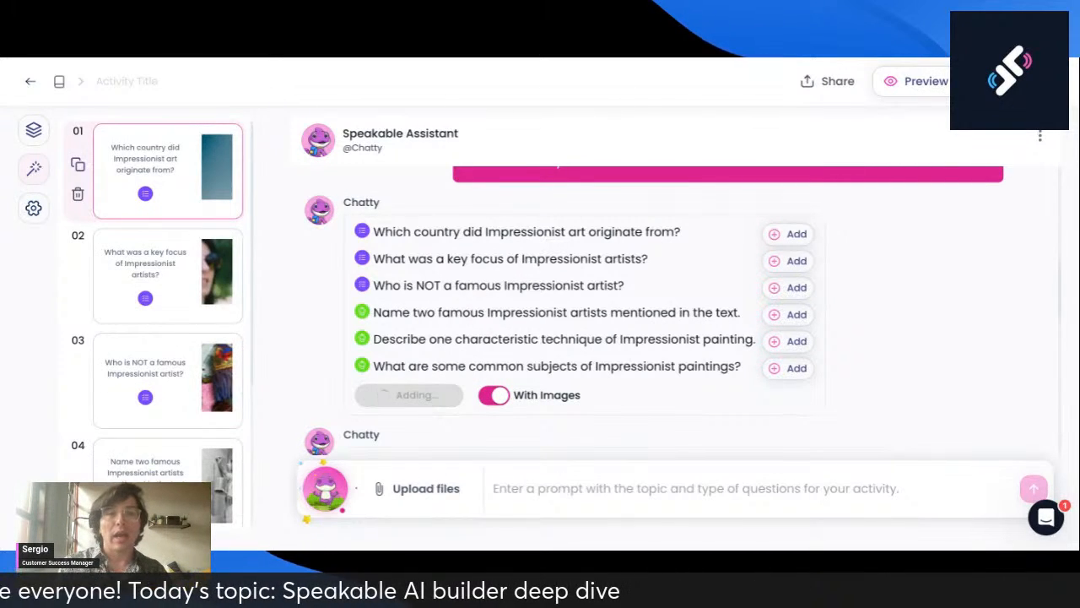
# Select the whole Impressionist art paragraph in the assistant's earlier reply
pyautogui.scroll(5, 566, 254)
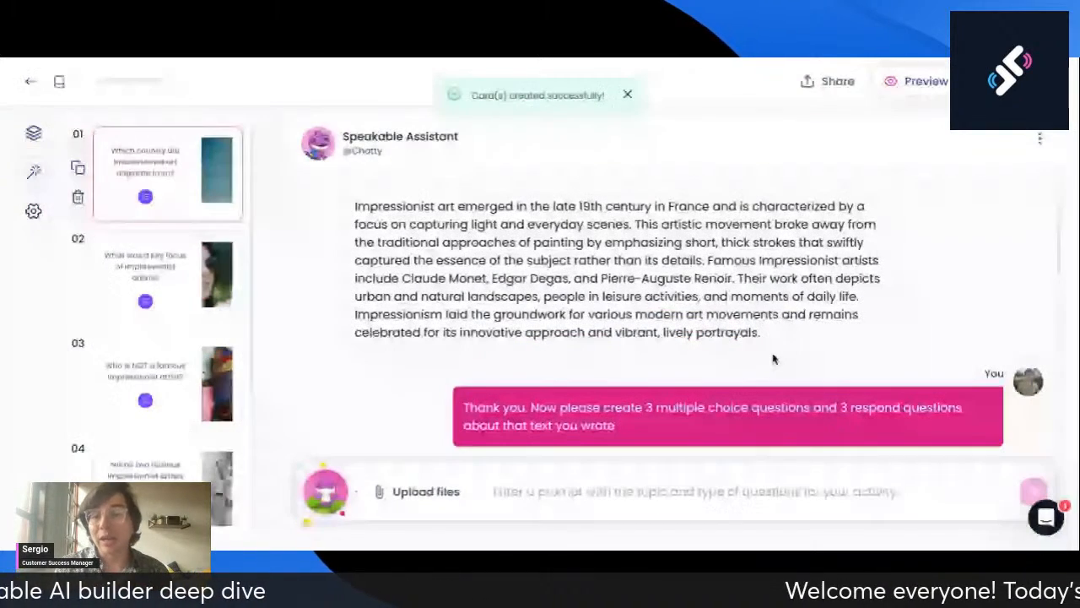
pyautogui.moveTo(772, 359); pyautogui.dragTo(336, 263)
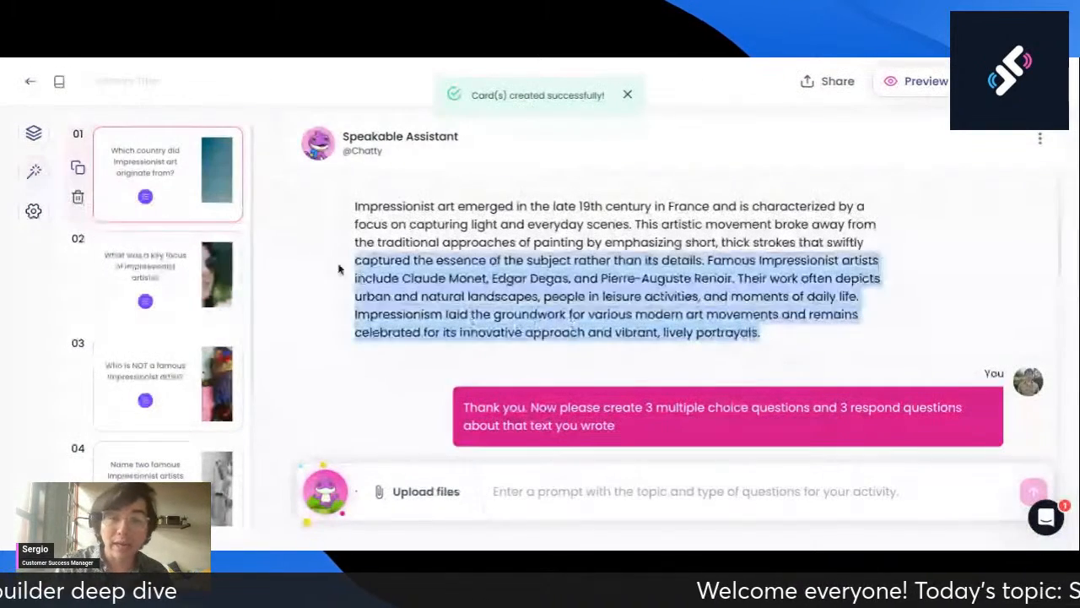
pyautogui.click(791, 333)
pyautogui.moveTo(772, 335); pyautogui.dragTo(353, 202)
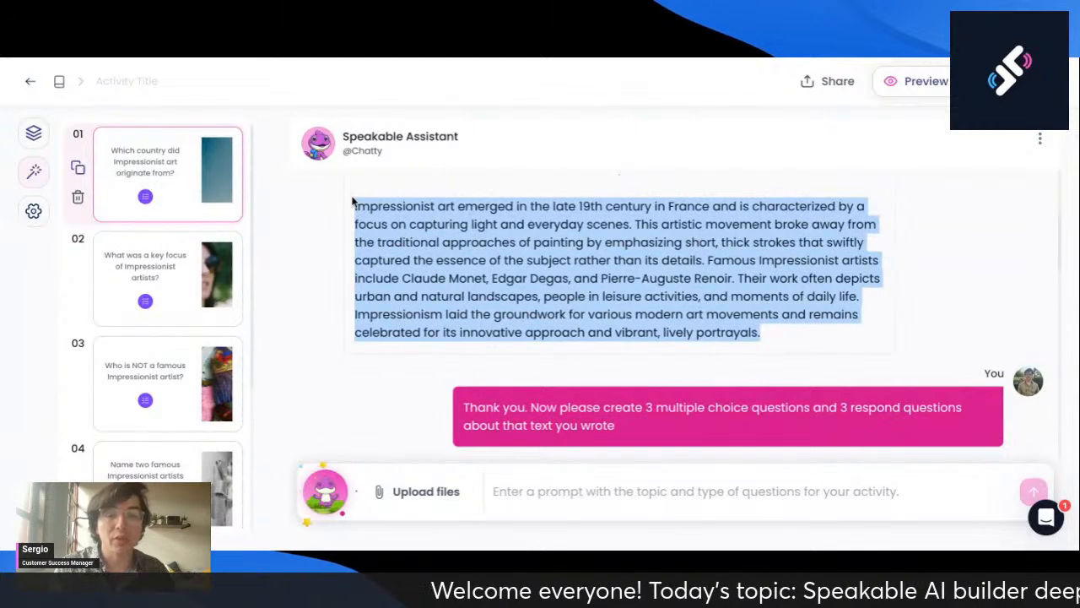
# Open the first question card and examine its prompt, answer options and attached flag image
pyautogui.click(140, 173)
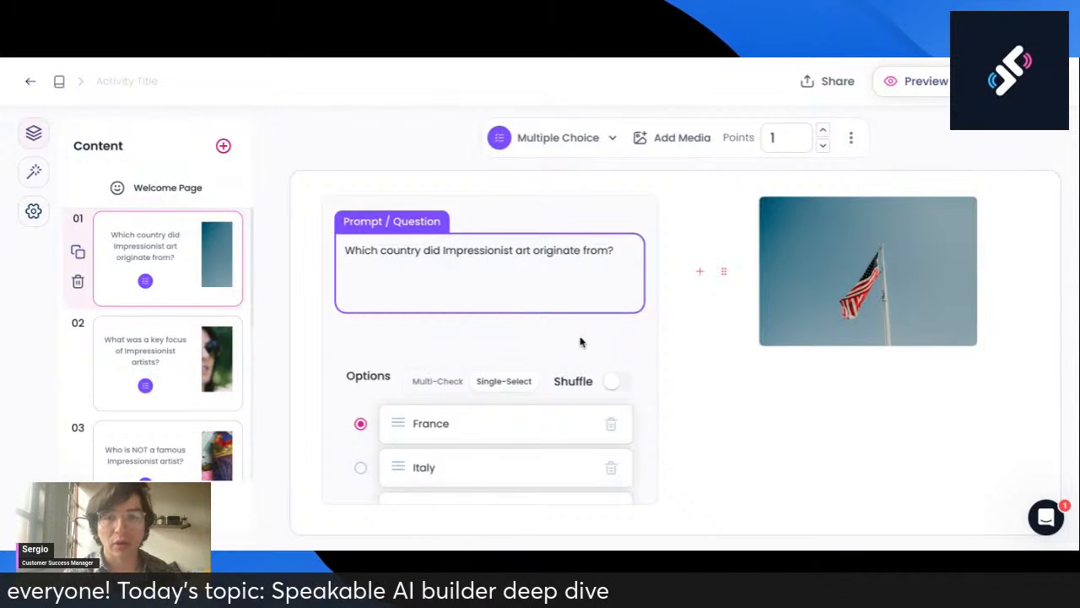
pyautogui.scroll(-2, 580, 341)
pyautogui.scroll(1, 695, 294)
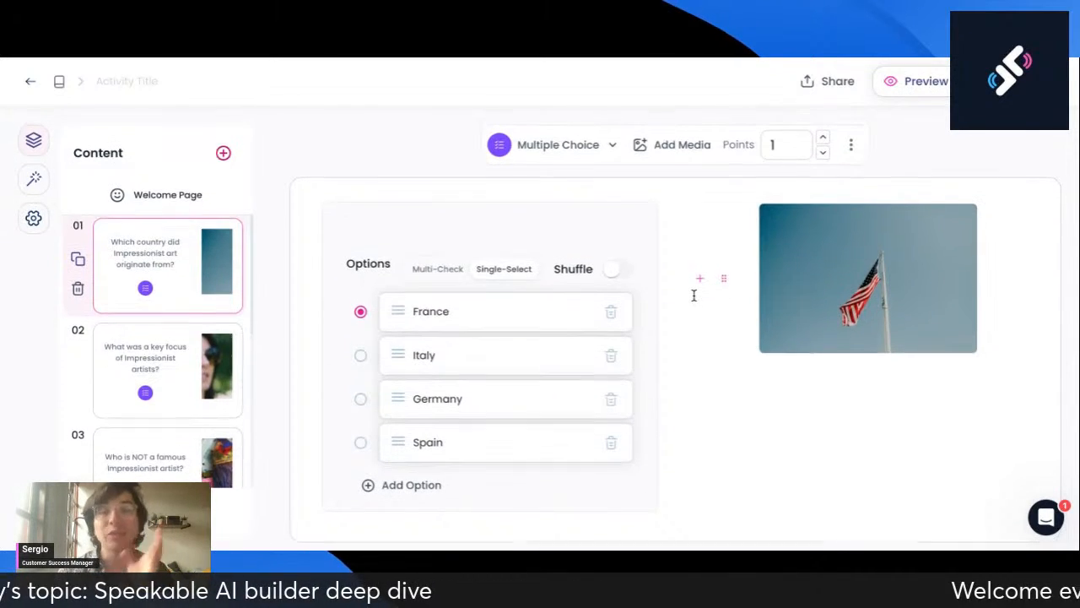
pyautogui.scroll(2, 609, 316)
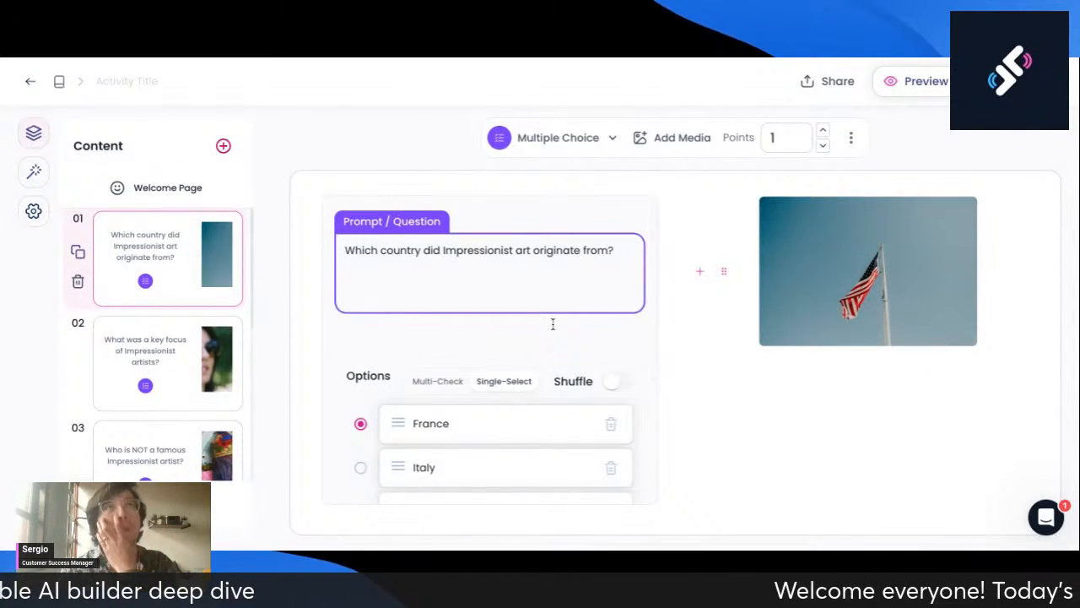
pyautogui.moveTo(852, 318)
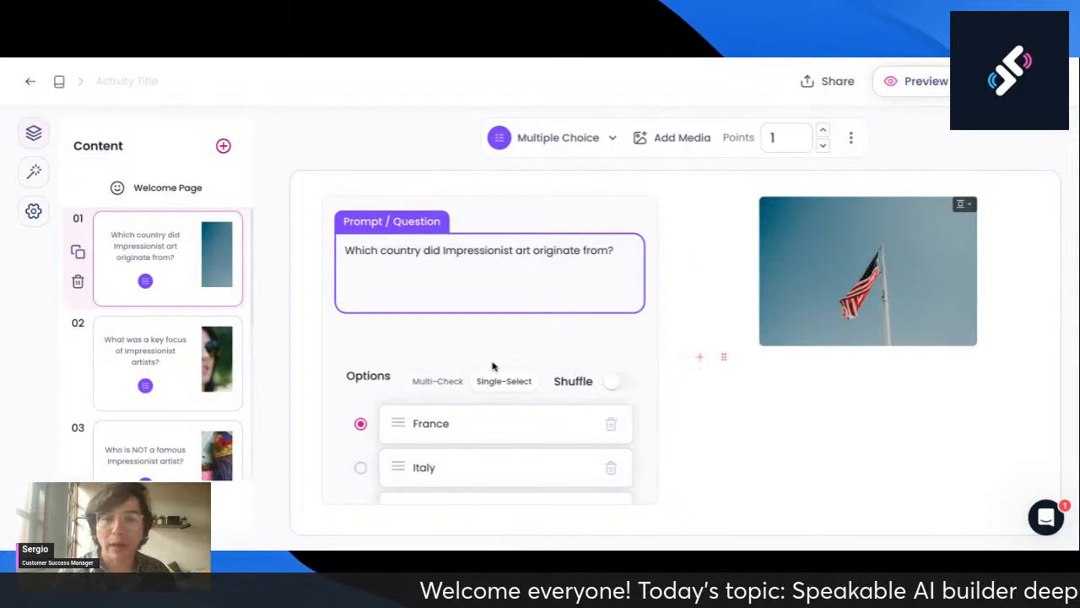
pyautogui.scroll(-2, 465, 362)
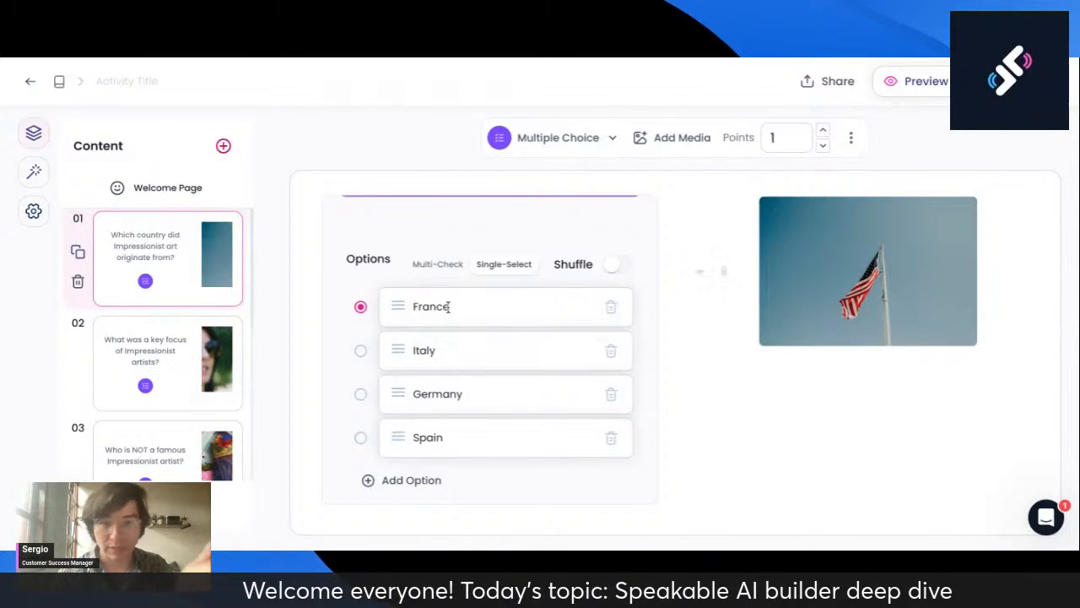
pyautogui.scroll(1, 618, 333)
pyautogui.scroll(2, 618, 334)
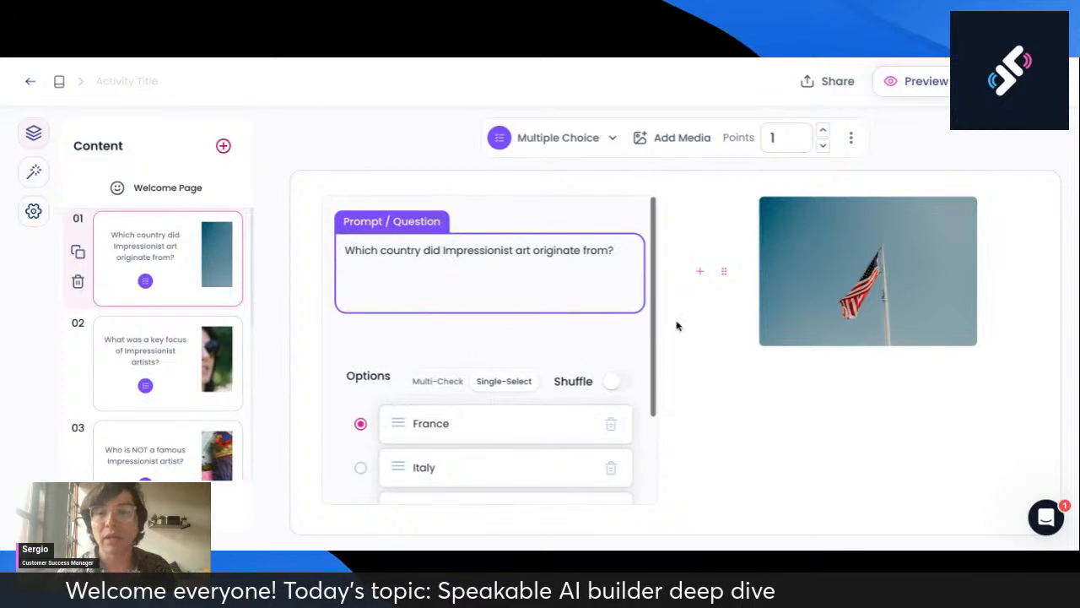
pyautogui.moveTo(855, 268)
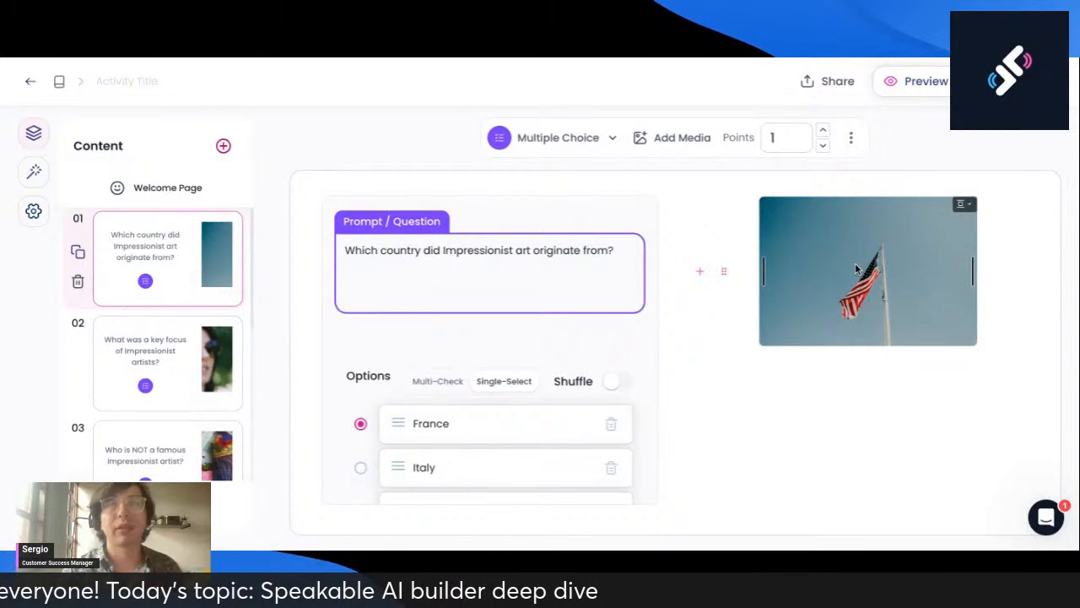
# Replace the first question's flag photo with the painting of a man at a window, found through a Google search for impressionist art images
pyautogui.click(728, 281)
pyautogui.click(762, 279)
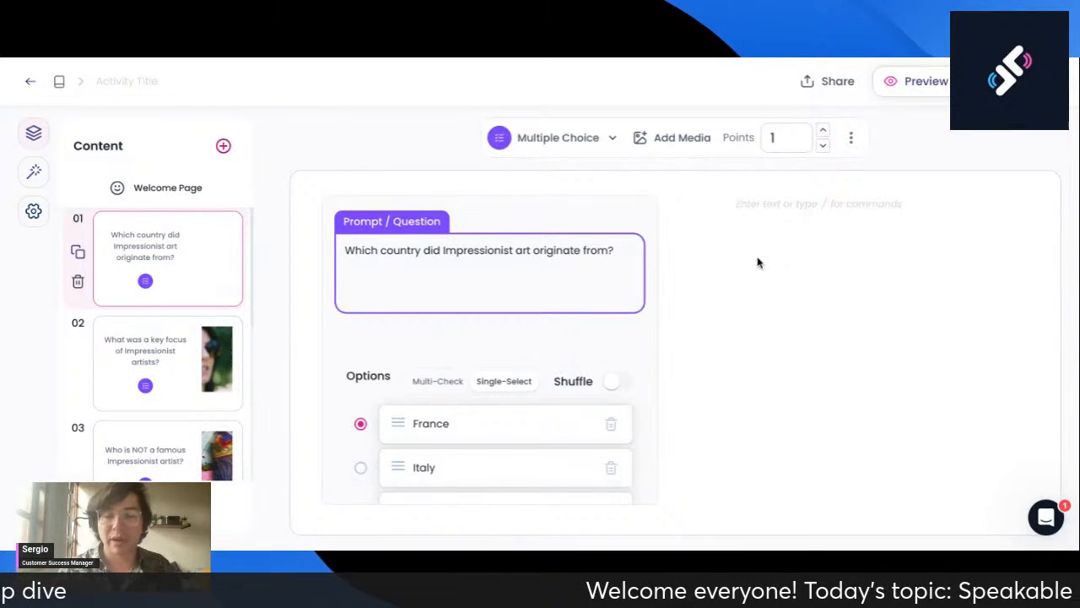
pyautogui.write('/im')
pyautogui.click(808, 261)
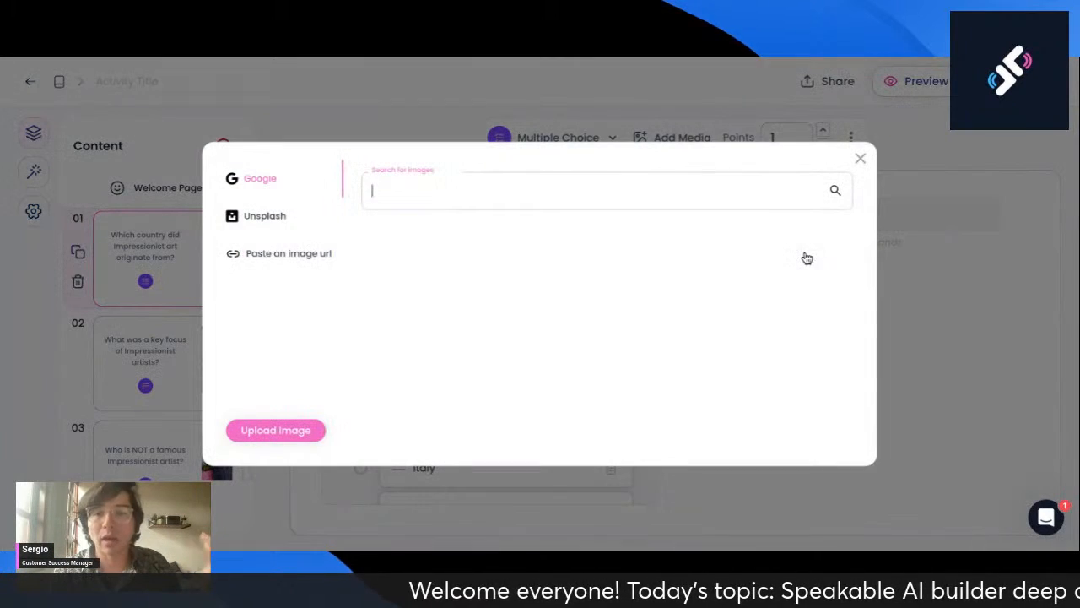
pyautogui.write('impressionist artr')
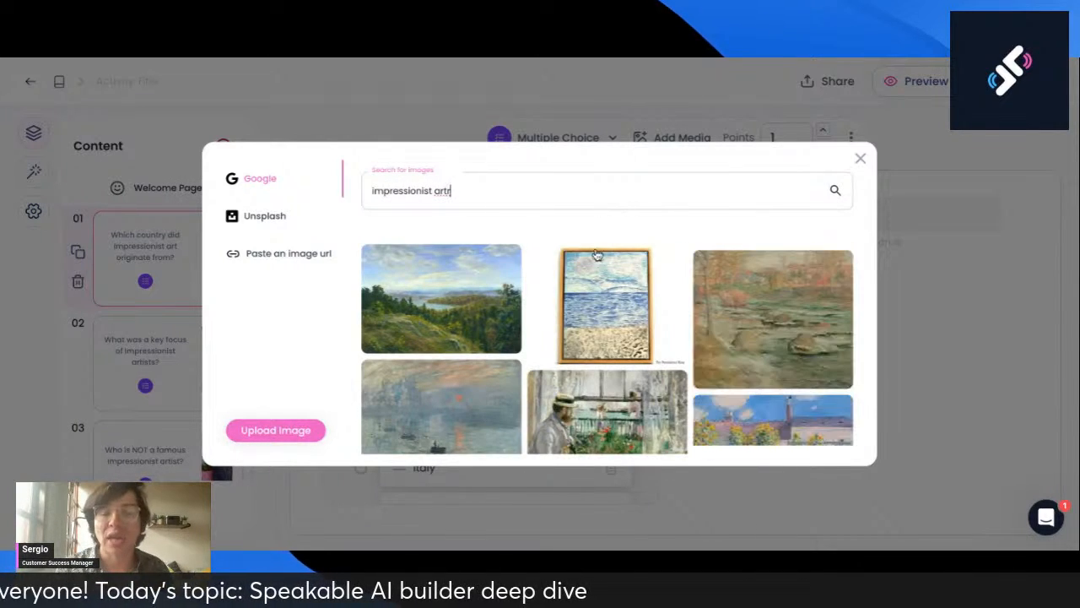
pyautogui.click(573, 315)
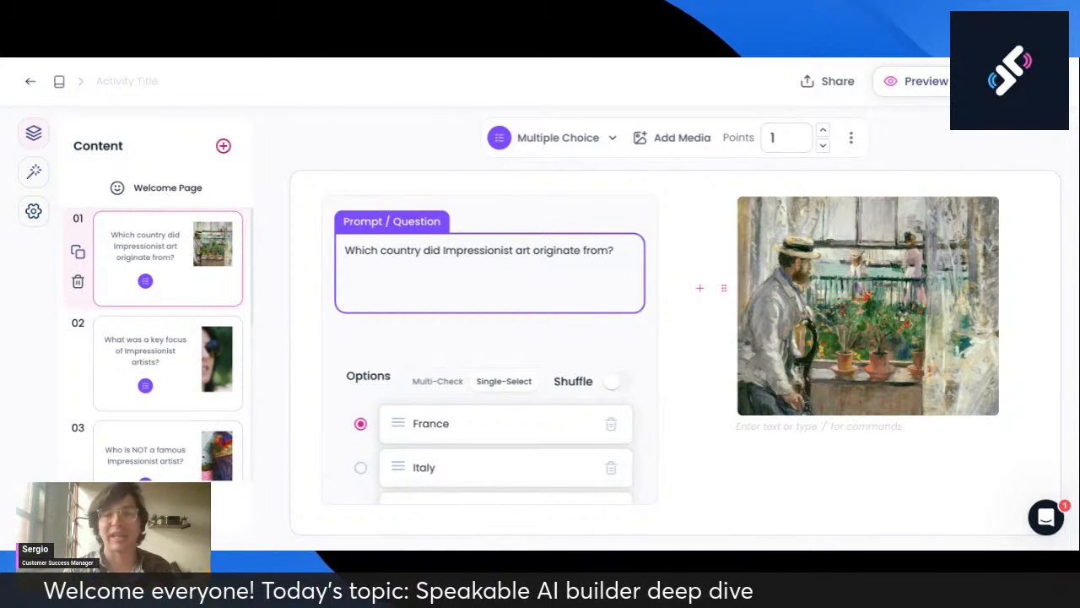
# Review the second question and replace its FOCUS photo with the water-lily bridge painting from a Google image search for "monet"
pyautogui.click(176, 362)
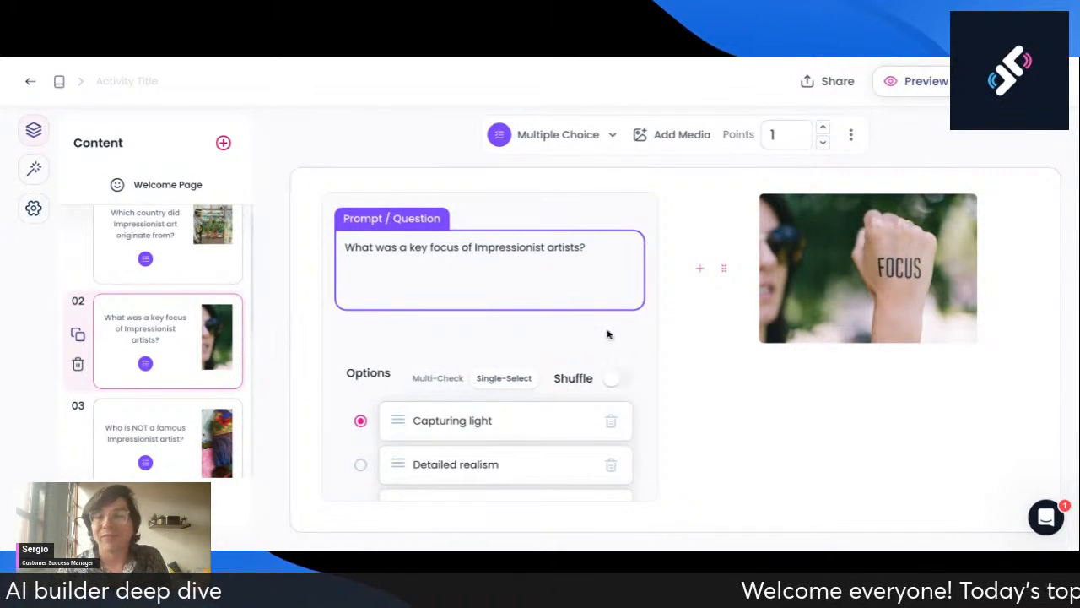
pyautogui.scroll(-1, 607, 335)
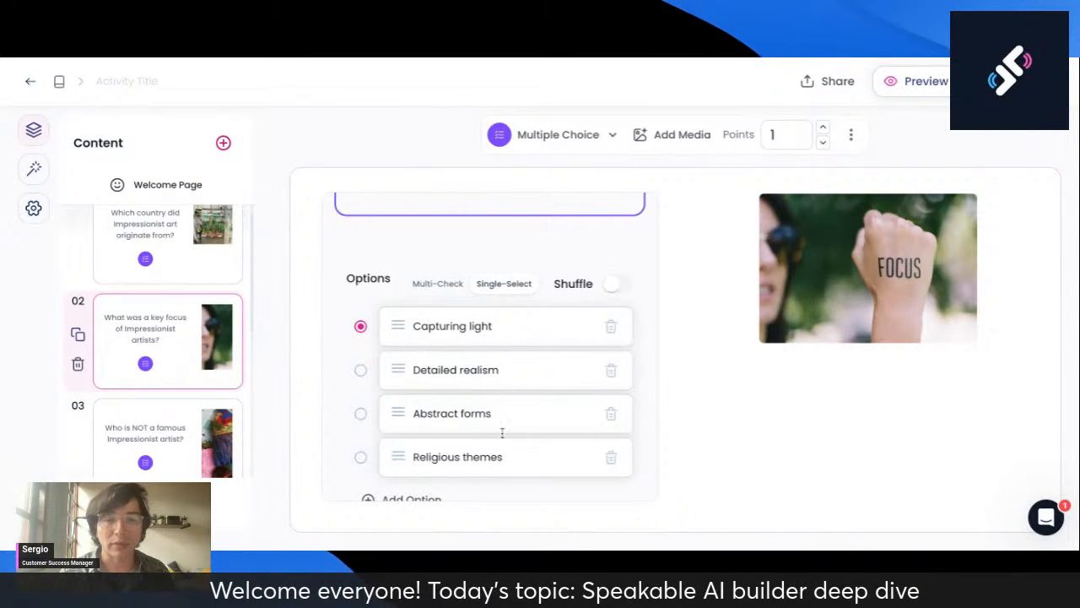
pyautogui.scroll(2, 625, 409)
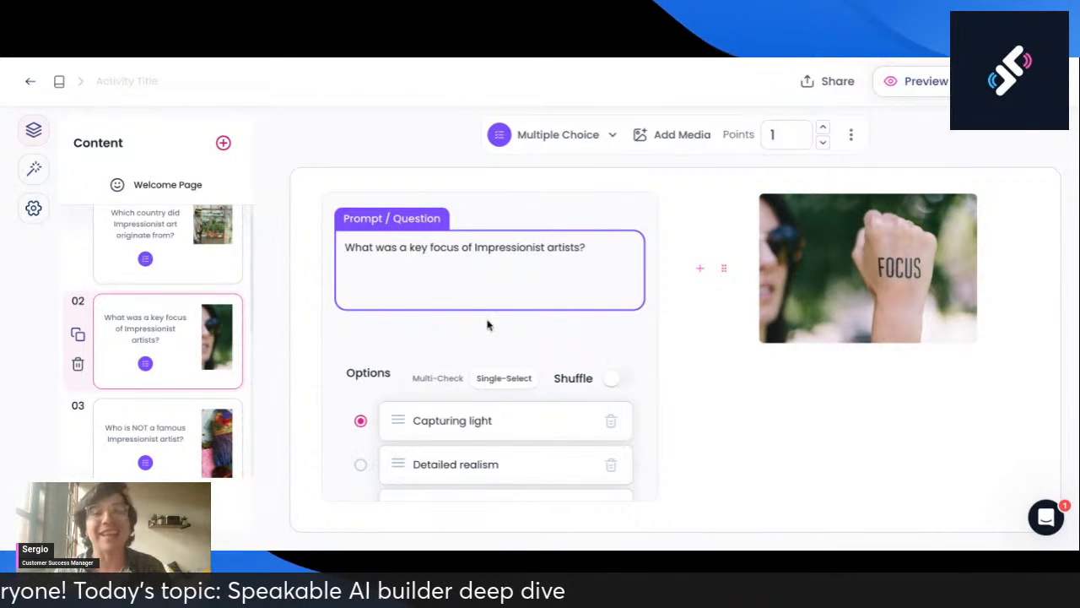
pyautogui.click(726, 272)
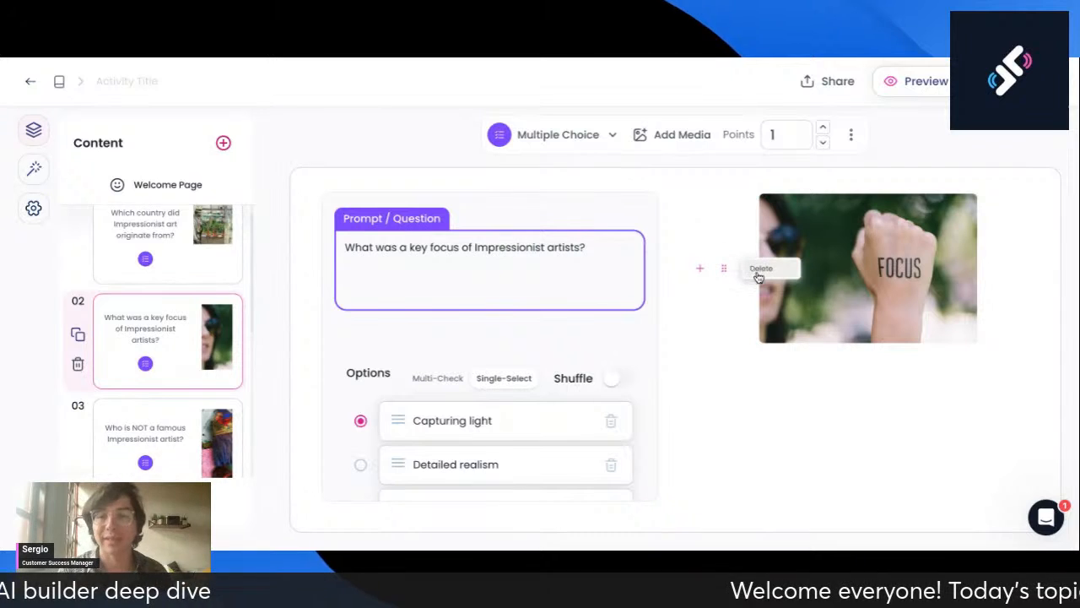
pyautogui.click(758, 276)
pyautogui.write('/')
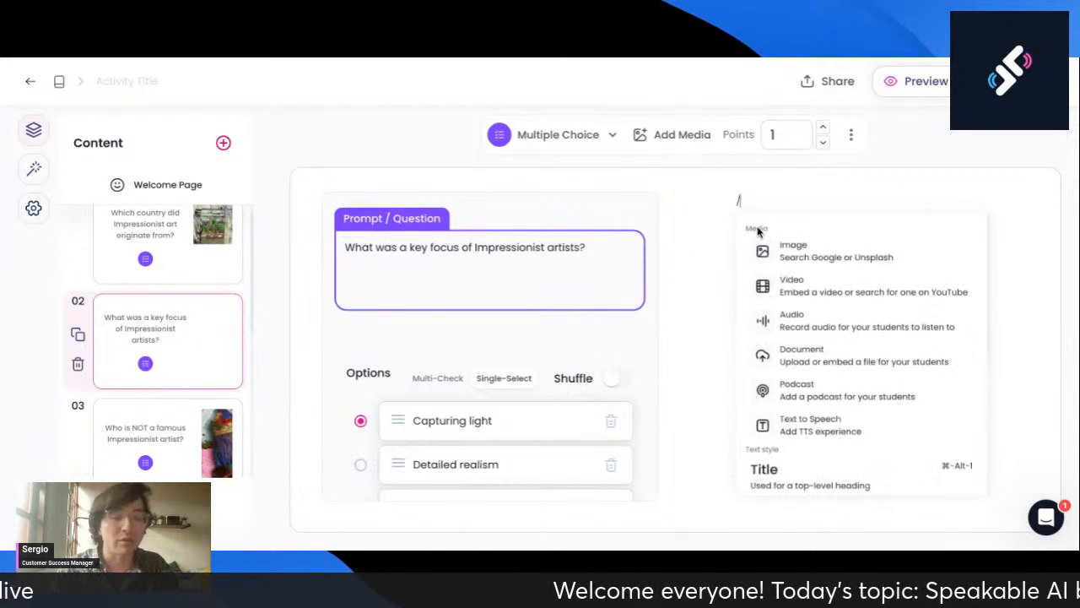
pyautogui.click(810, 253)
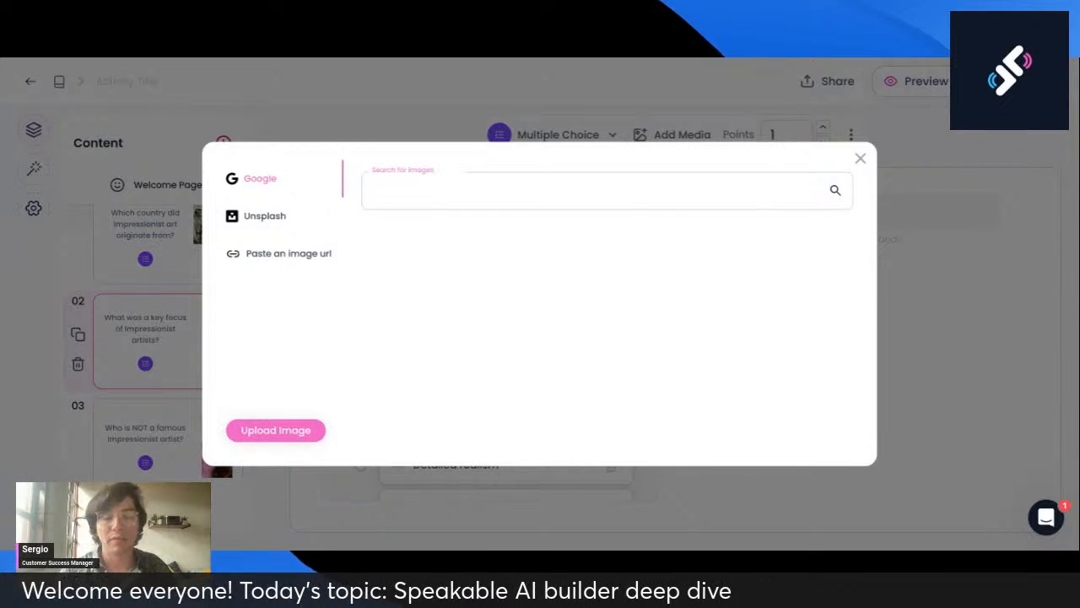
pyautogui.write('monet')
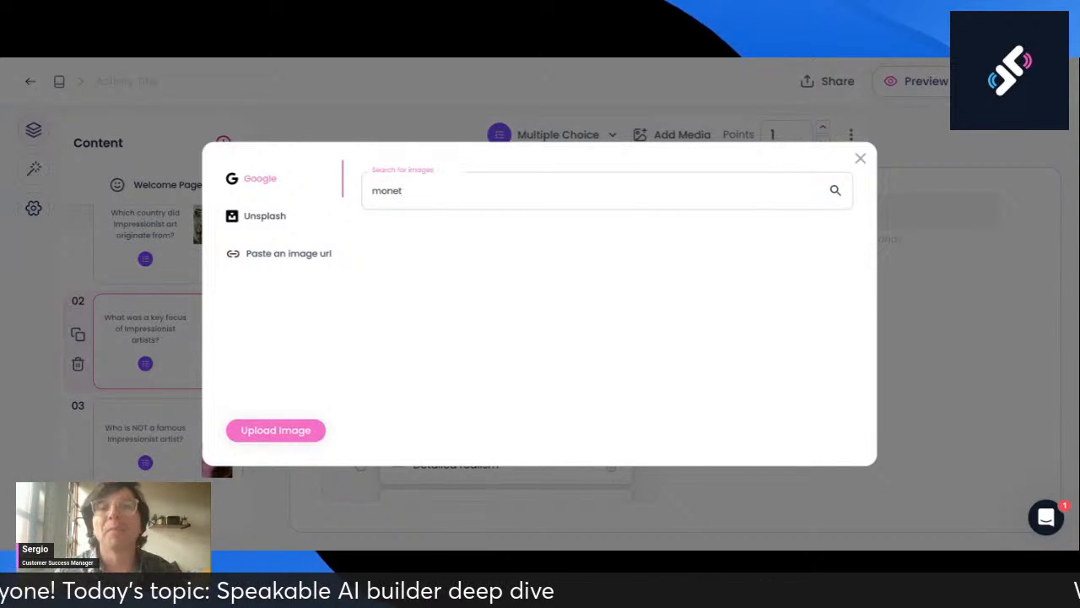
pyautogui.press('Return')
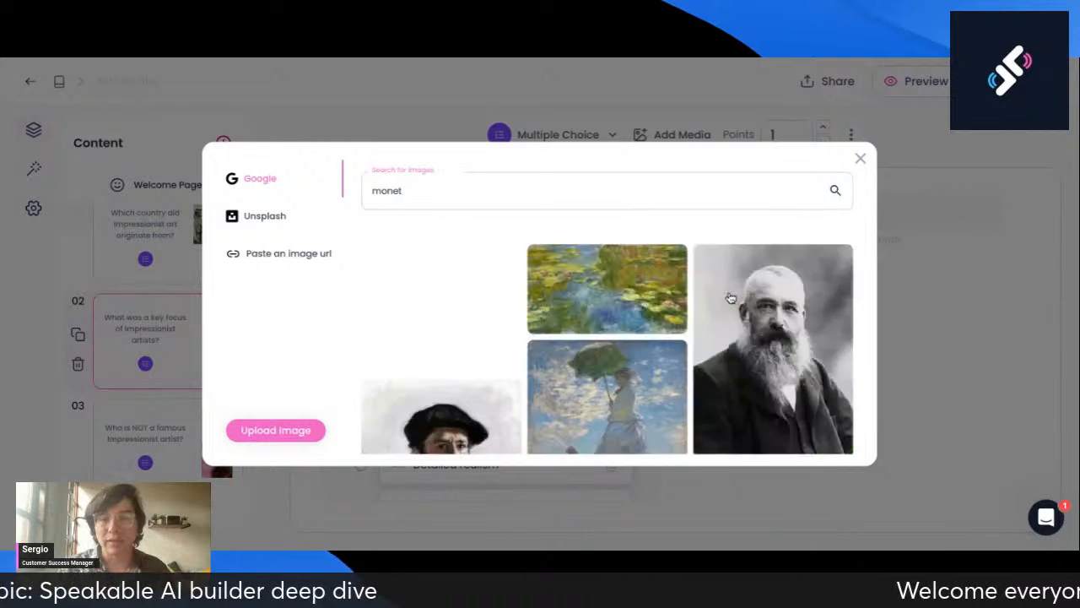
pyautogui.click(470, 320)
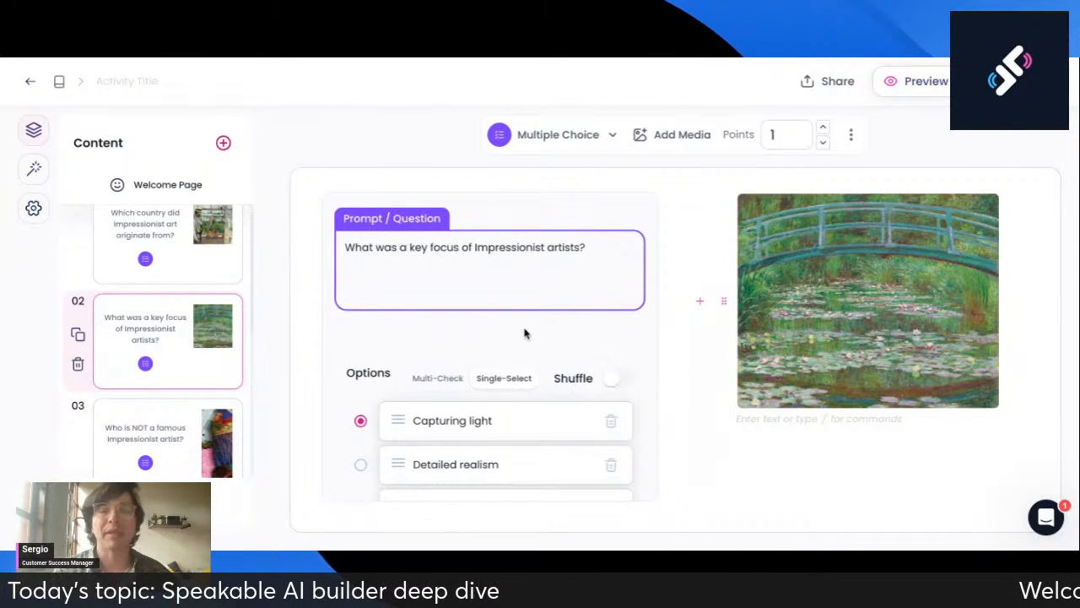
# Enlarge the paintbrush image on the third question to the full width of its content area and check the answer options
pyautogui.scroll(-2, 141, 359)
pyautogui.click(145, 345)
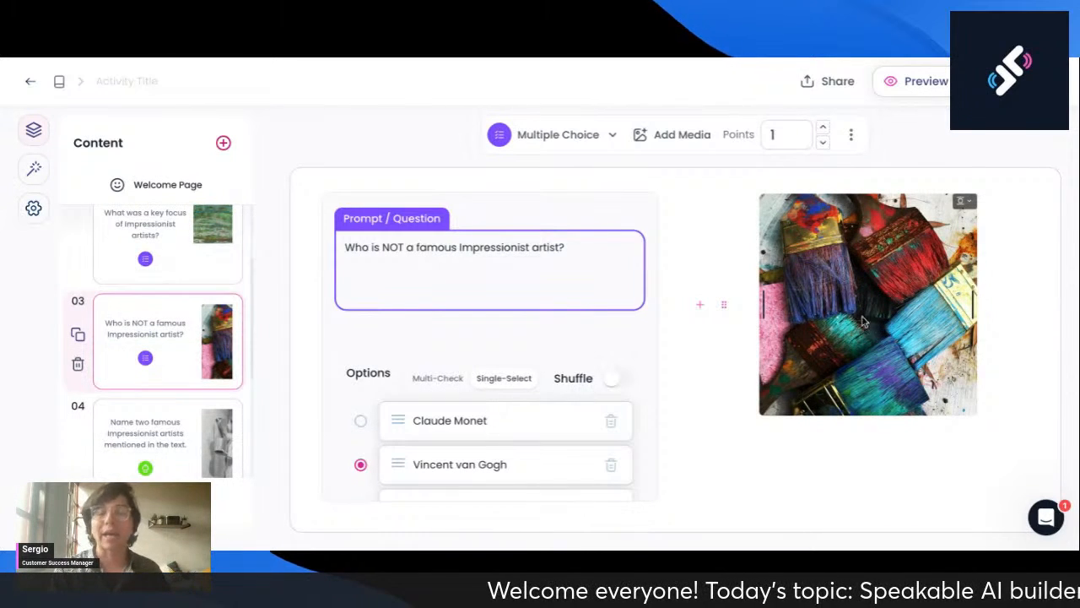
pyautogui.moveTo(762, 304); pyautogui.dragTo(693, 310)
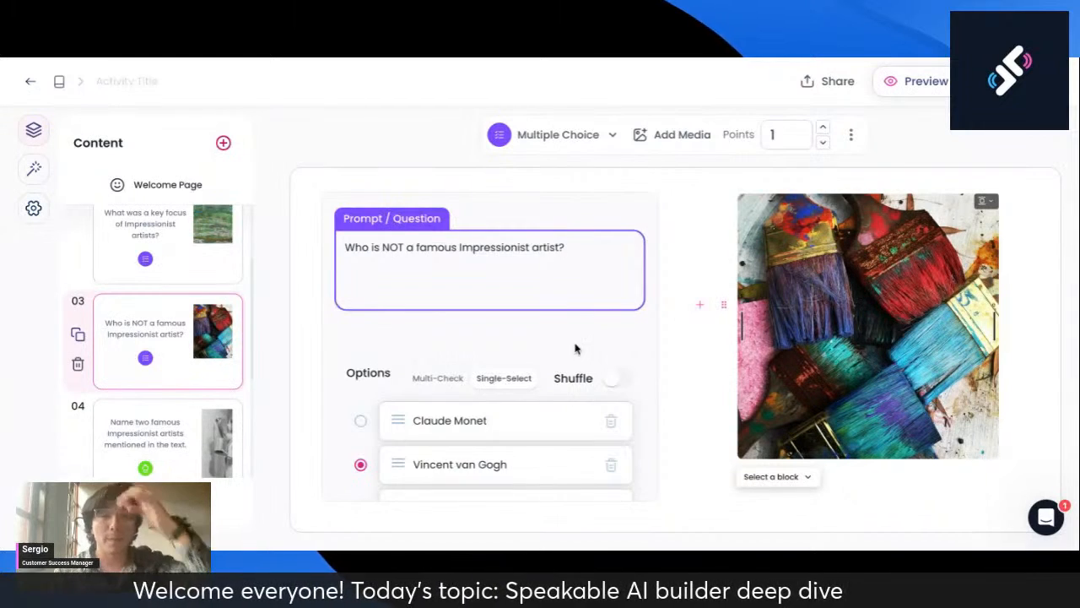
pyautogui.scroll(-2, 576, 347)
pyautogui.scroll(2, 576, 348)
pyautogui.scroll(-3, 433, 253)
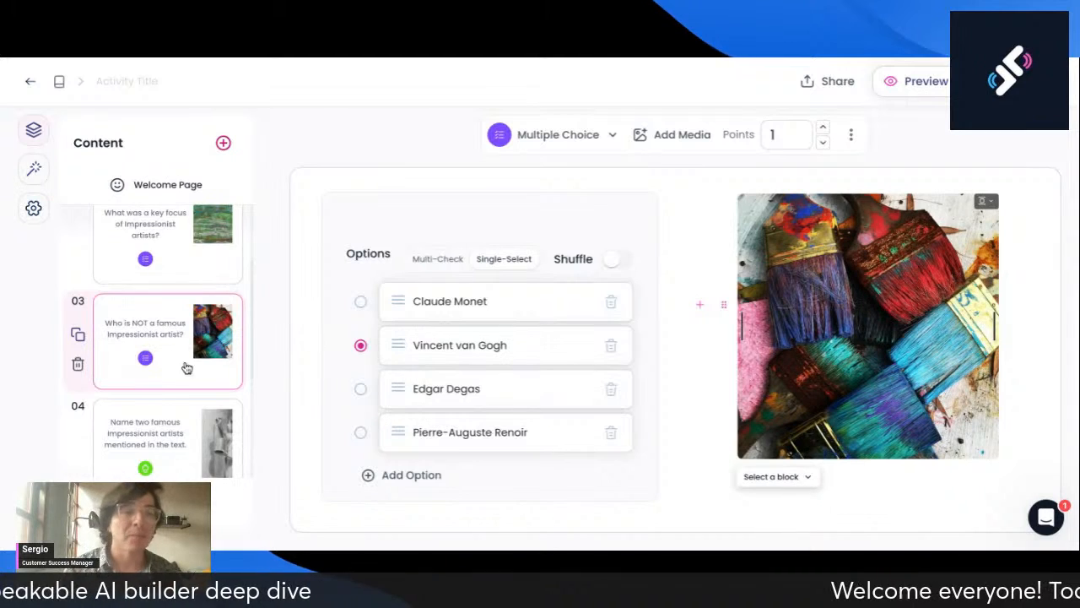
# Open the fourth question card and examine its respond prompt, response type and image
pyautogui.scroll(-2, 172, 375)
pyautogui.click(156, 351)
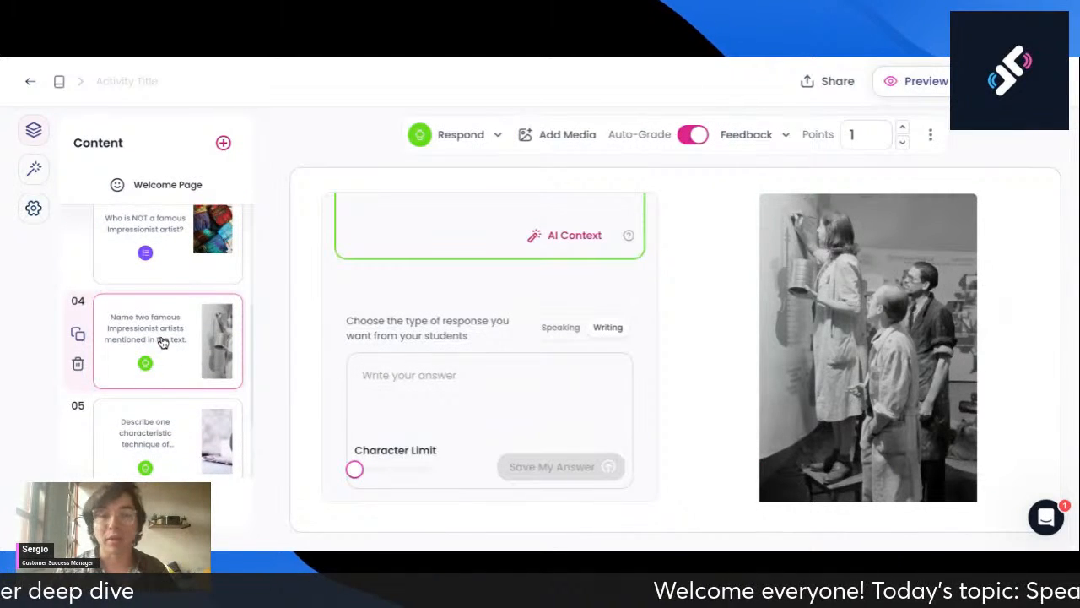
pyautogui.scroll(2, 354, 392)
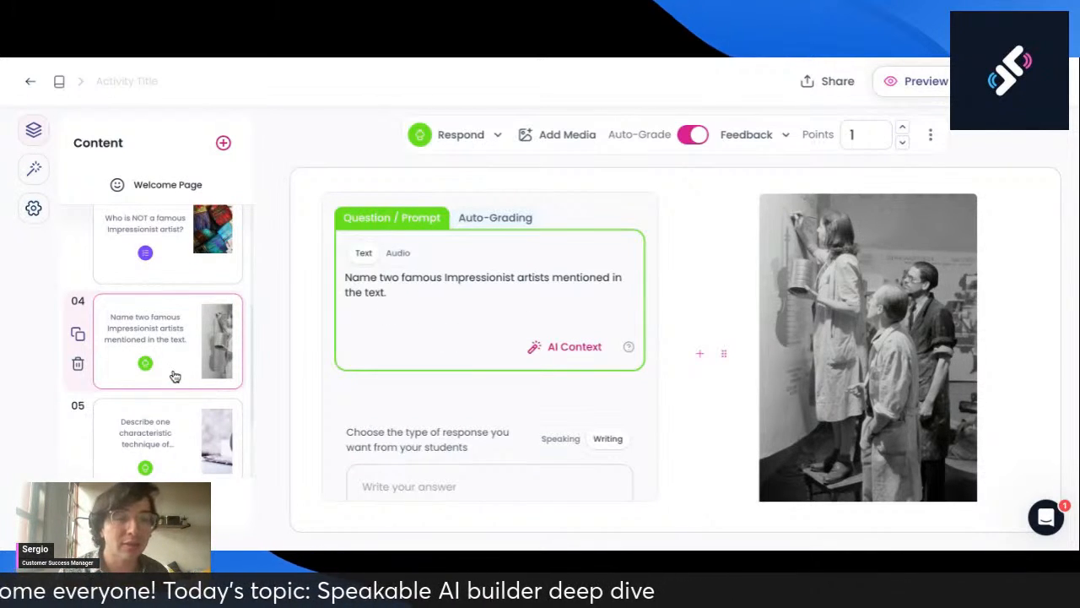
# Remove the camera lens photo from the fifth question about a characteristic technique of Impressionist painting
pyautogui.scroll(-2, 174, 375)
pyautogui.click(169, 314)
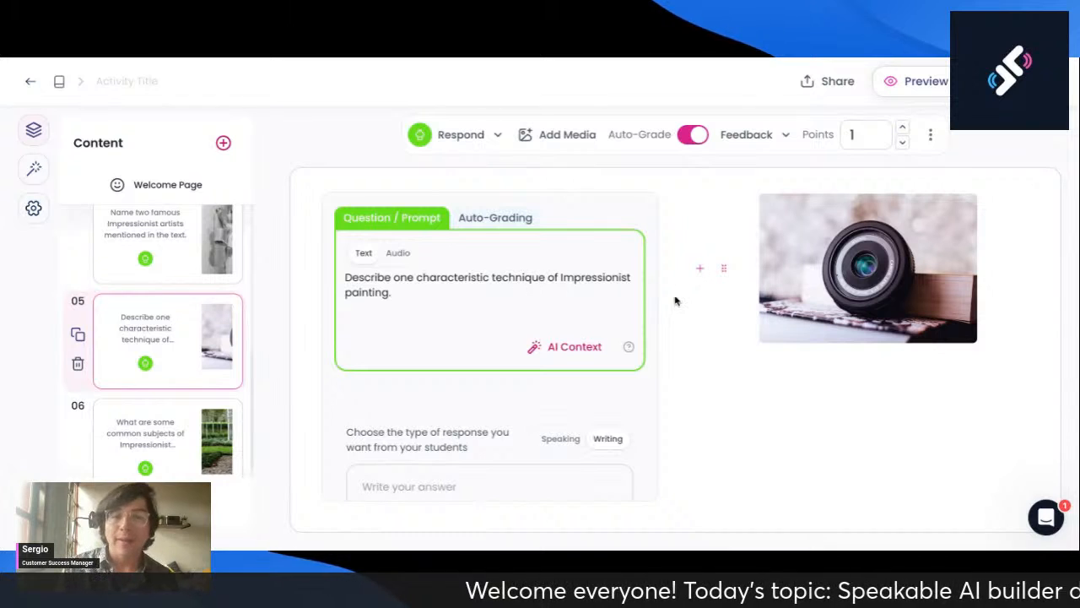
pyautogui.click(726, 277)
pyautogui.click(767, 279)
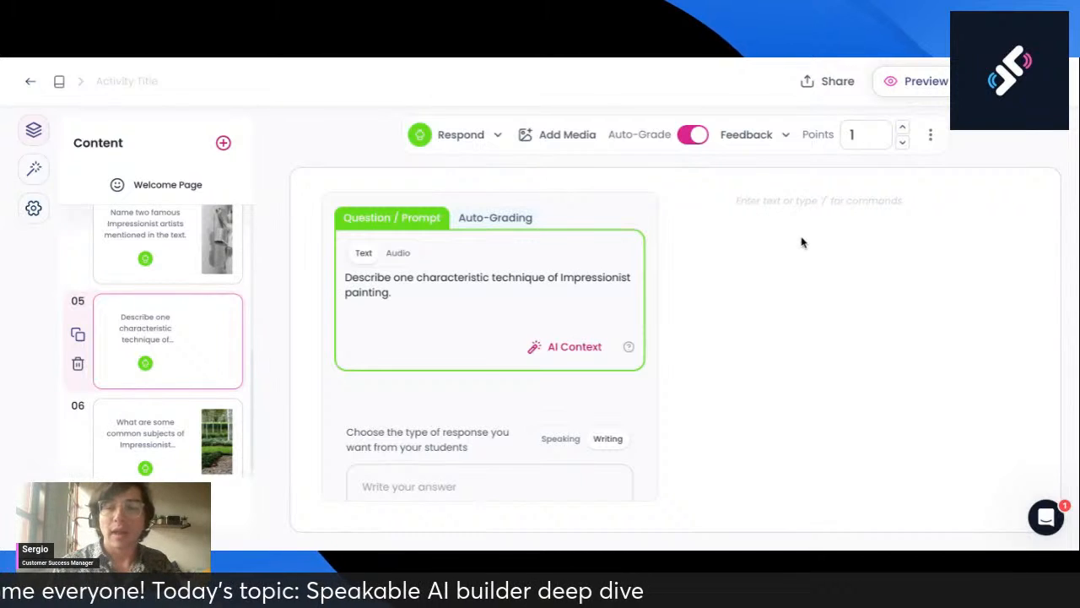
# Add an image block to the fifth question's empty content area and search Google images for "oil painting"
pyautogui.write('/')
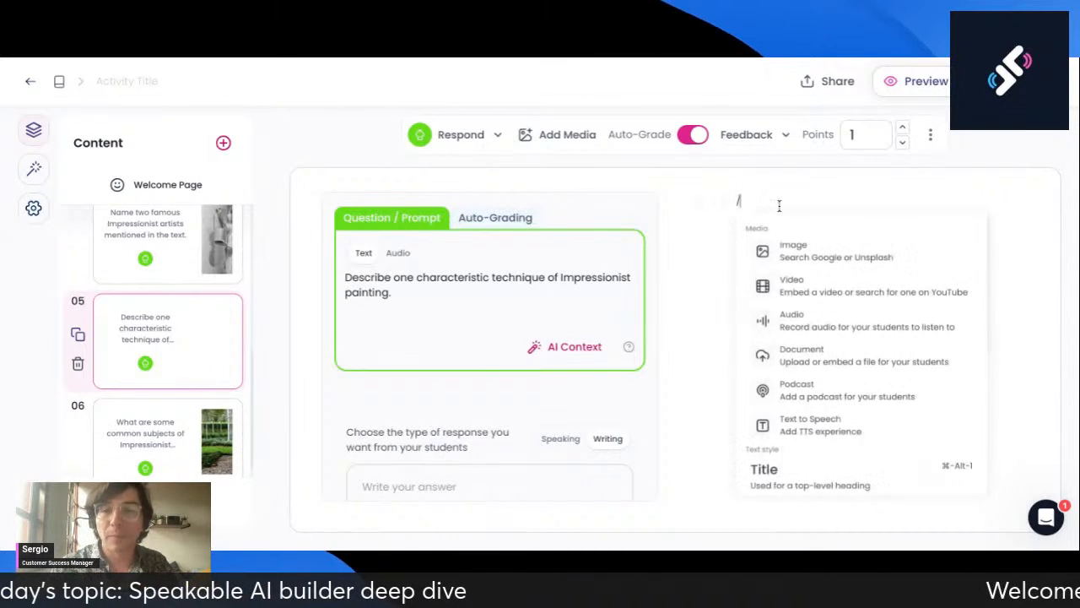
pyautogui.click(794, 258)
pyautogui.write('o')
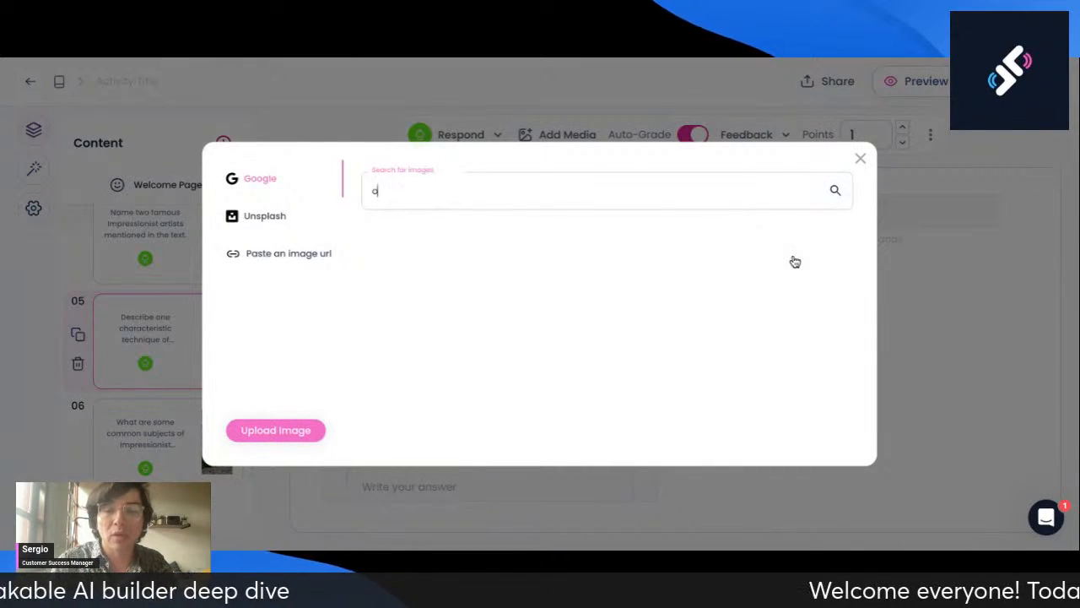
pyautogui.write('il painting')
pyautogui.press('Return')
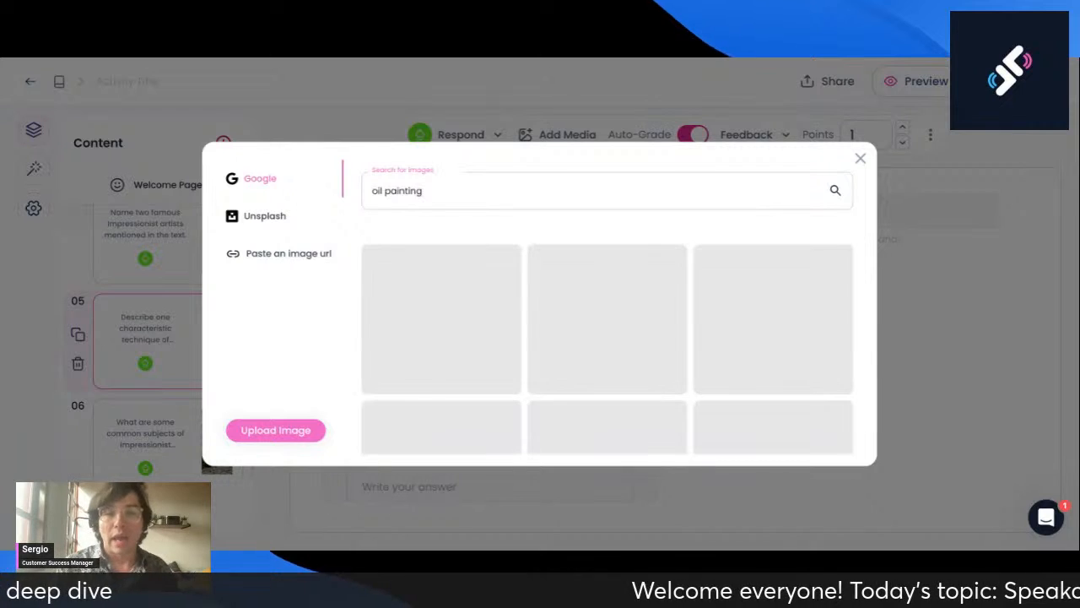
pyautogui.scroll(-1, 638, 322)
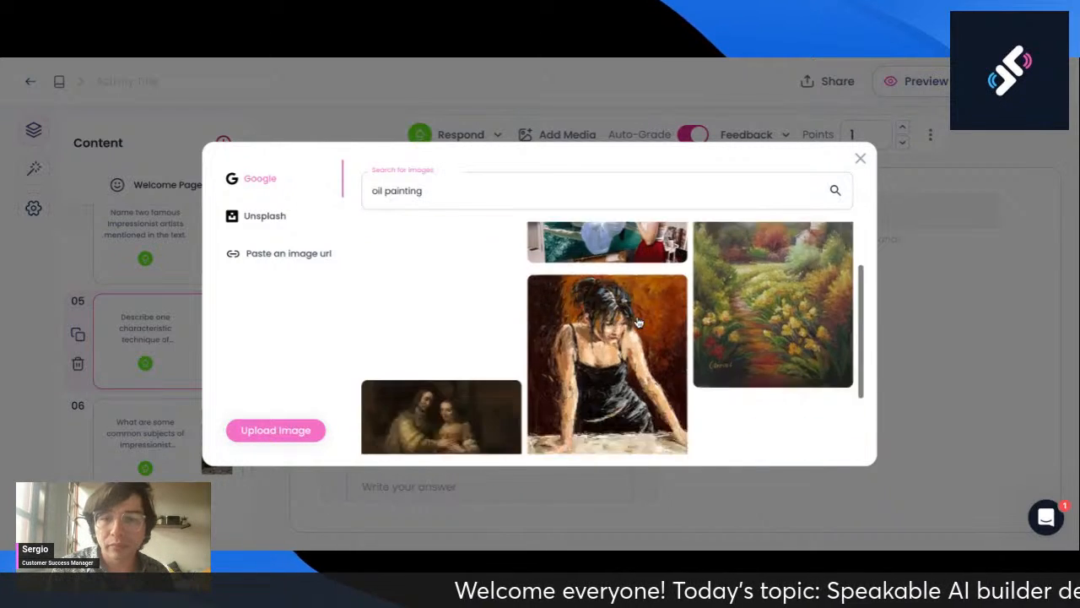
pyautogui.scroll(-2, 639, 322)
pyautogui.scroll(2, 577, 251)
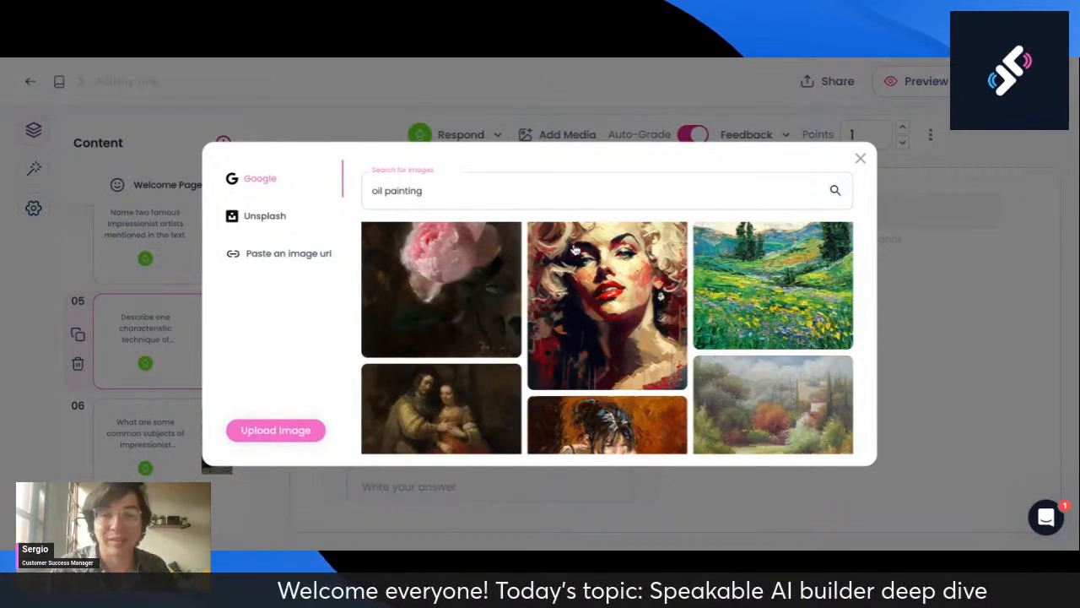
# Change the image search to "oil paint" and insert the photo of the paint-covered palette with brushes and tubes
pyautogui.press('BackSpace')
pyautogui.press('BackSpace')
pyautogui.press('BackSpace')
pyautogui.press('BackSpace')
pyautogui.write('t')
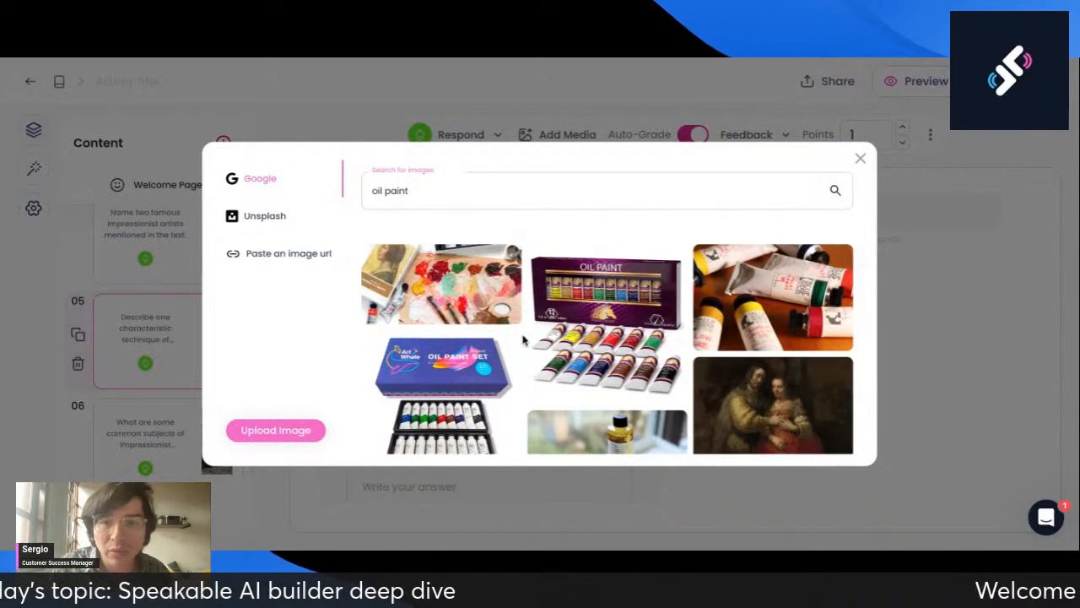
pyautogui.click(435, 312)
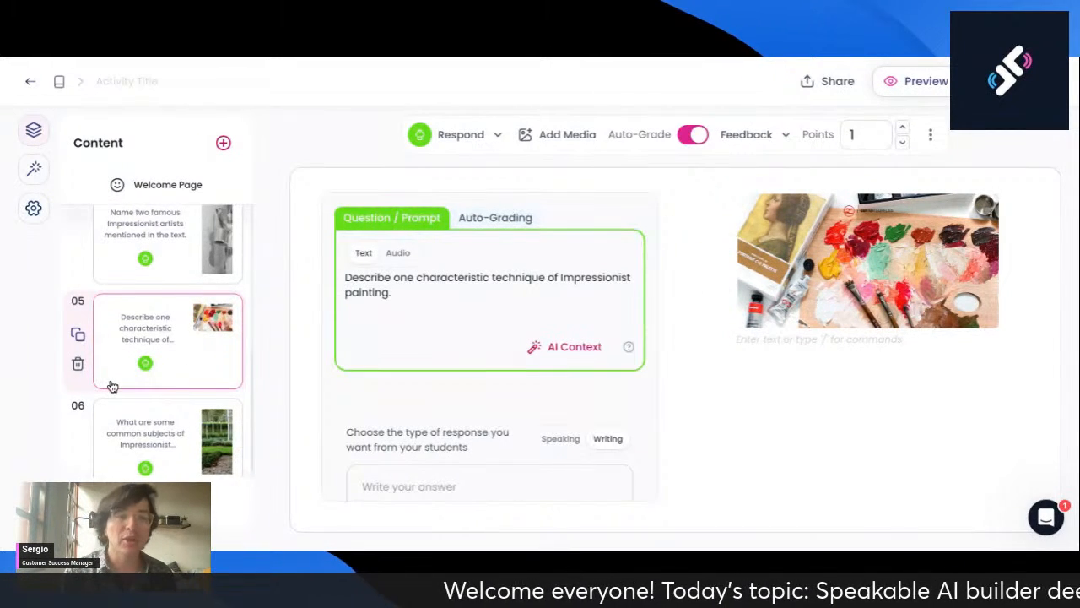
# Review the sixth and fourth question cards and check the assistant's summary of the generated questions
pyautogui.scroll(-1, 113, 386)
pyautogui.click(148, 414)
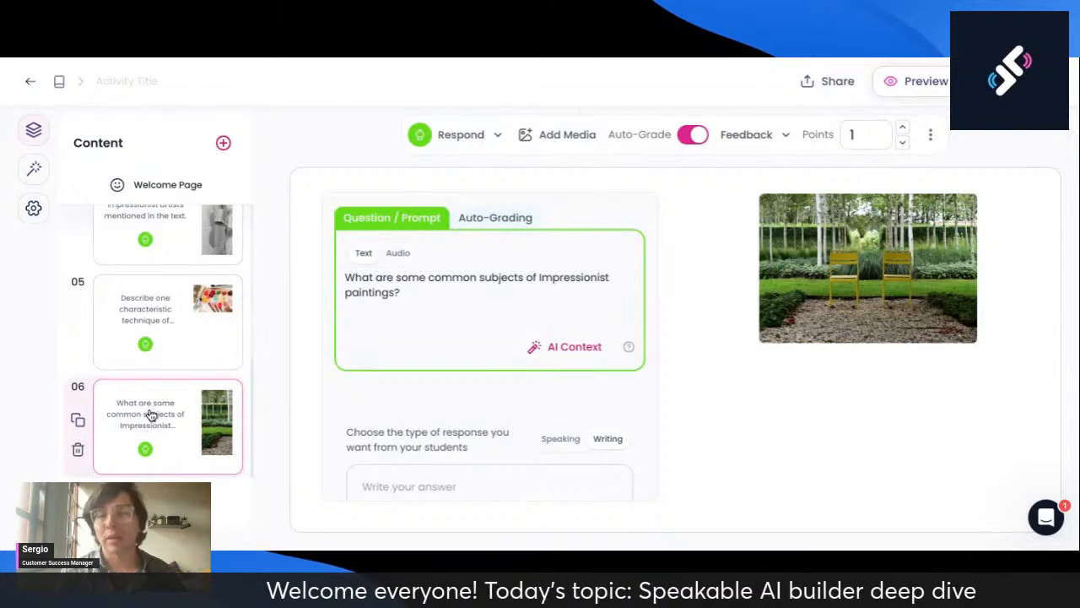
pyautogui.scroll(5, 169, 374)
pyautogui.scroll(-5, 168, 374)
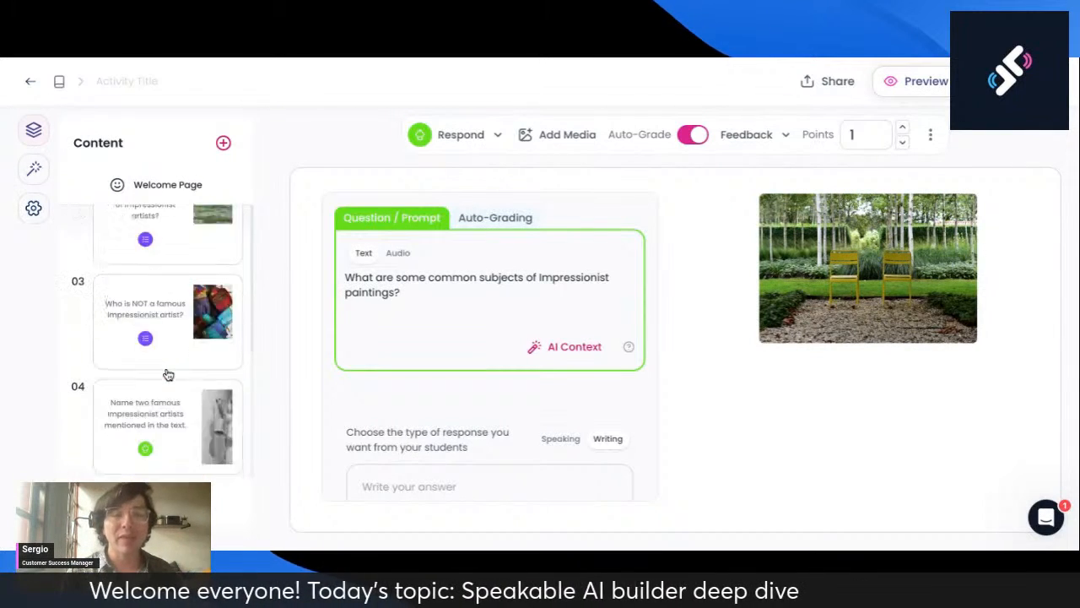
pyautogui.click(175, 350)
pyautogui.click(171, 252)
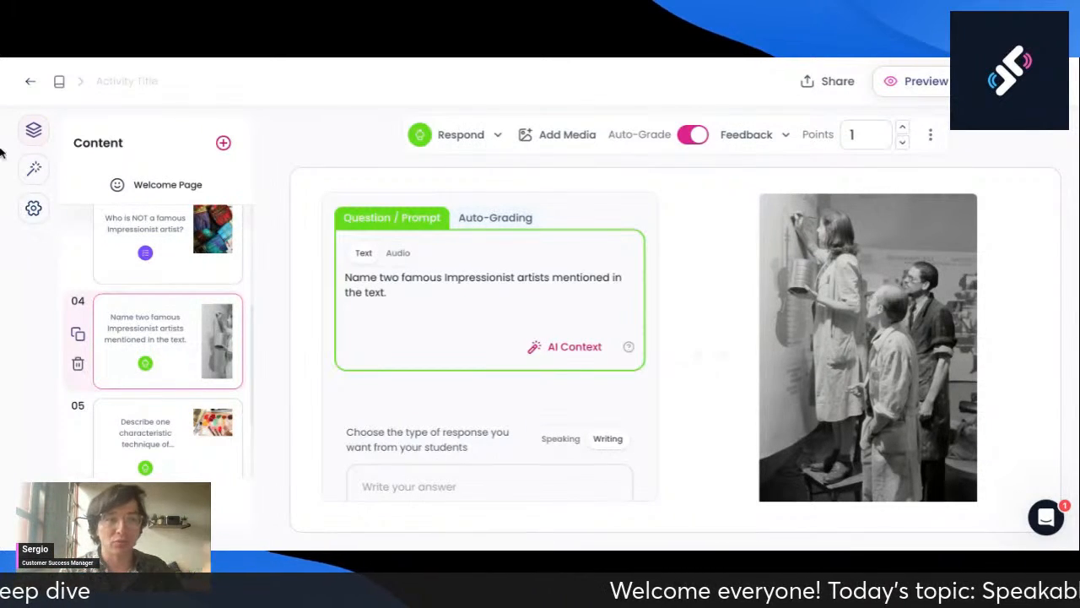
pyautogui.click(34, 169)
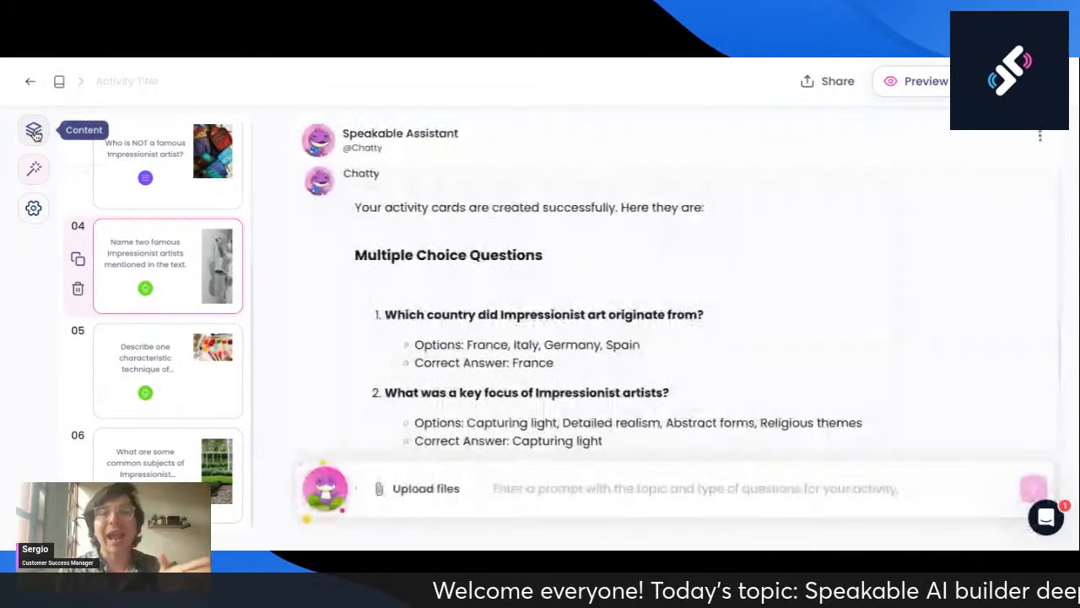
pyautogui.click(34, 132)
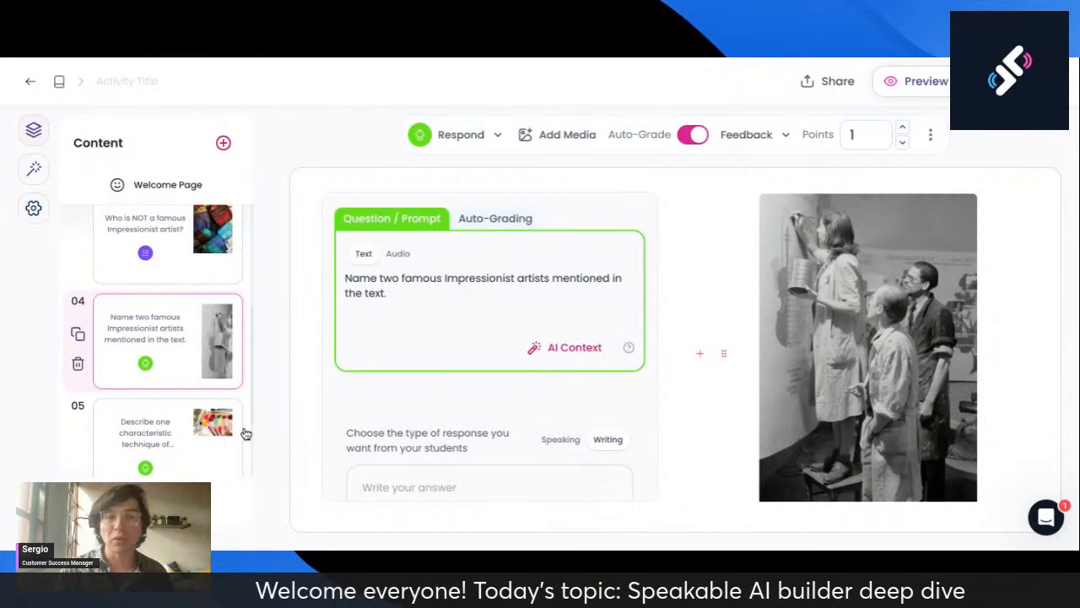
# Add a media page containing the introductory paragraph on Impressionist art and move it ahead of the first question
pyautogui.scroll(3, 195, 352)
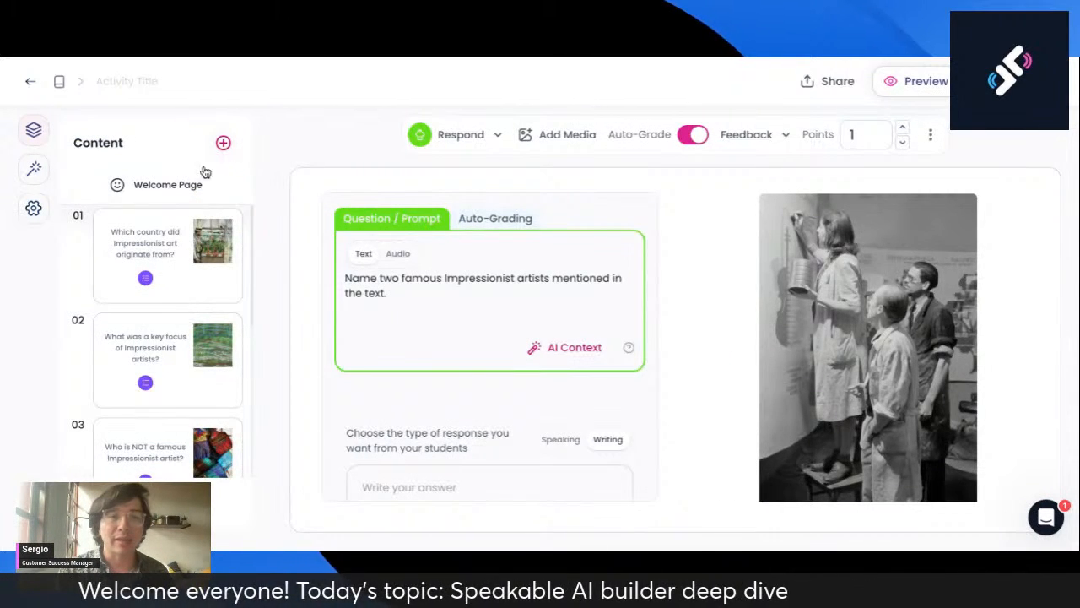
pyautogui.click(148, 235)
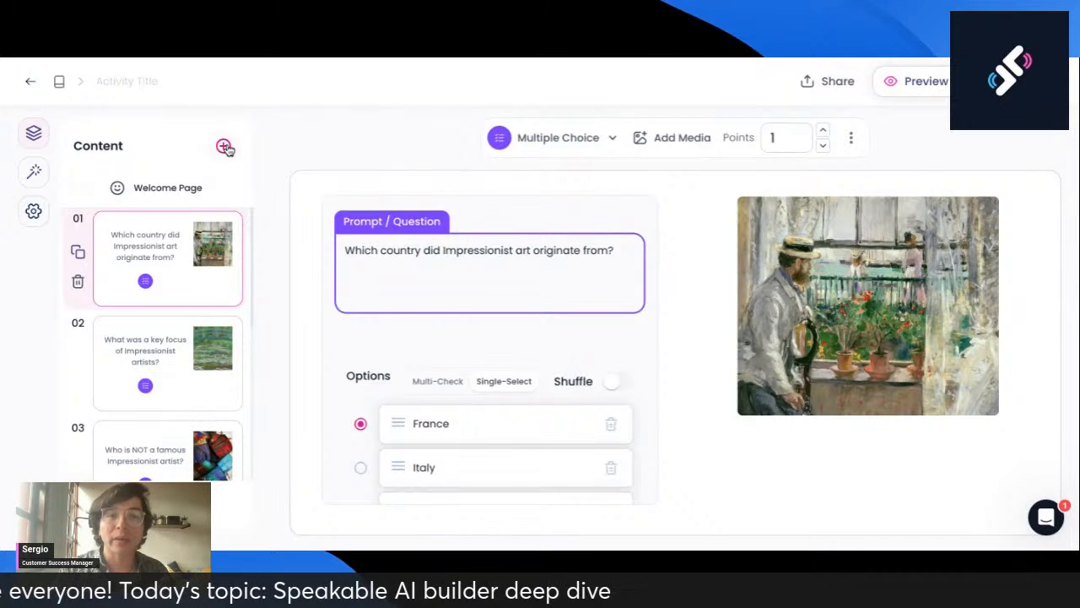
pyautogui.click(224, 147)
pyautogui.click(384, 424)
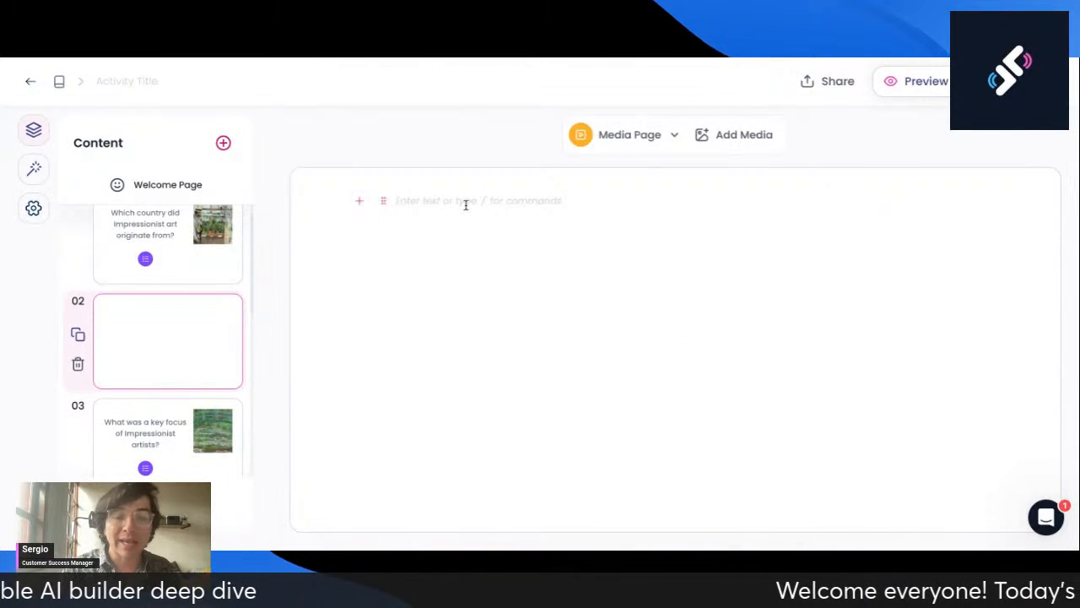
pyautogui.write('Impressionist art emerged in the late 19th century in France and is characterized by a focus on capturing light and everyday scenes. This artistic movement broke away from the traditional approaches of painting by emphasizing short, thick strokes that swiftly captured the essence of the subject rather than its details. Famous Impressionist artists include Claude Monet, Edgar Degas, and Pierre-Auguste Renoir. Their work often depicts urban and natural landscapes, people in leisure activities, and moments of daily life. Impressionism laid the groundwork for various modern art movements and remains celebrated for its innovative approach and vibrant, lively portrayals.')
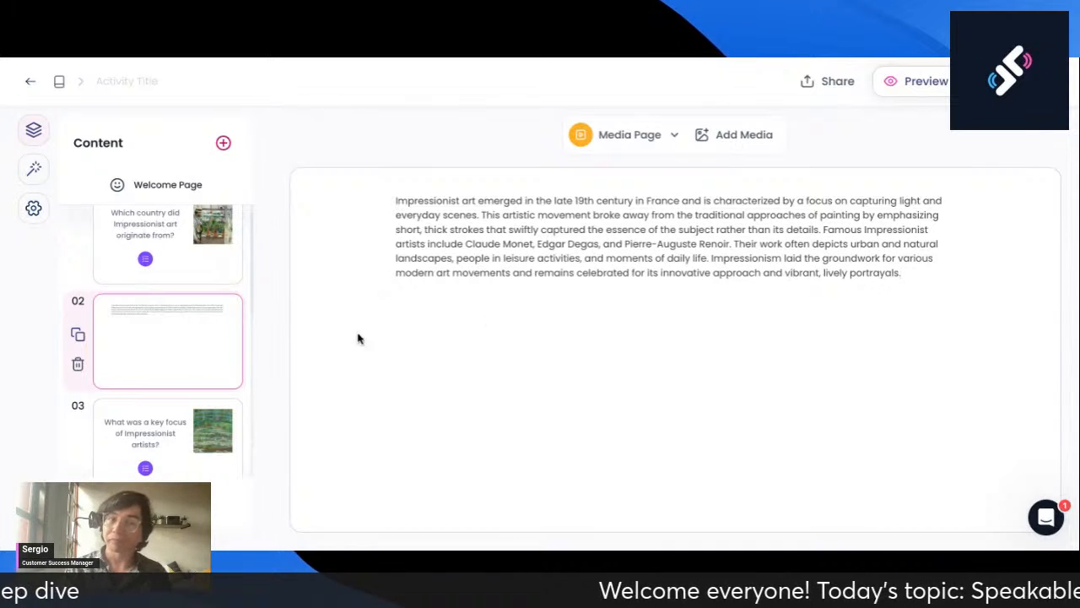
pyautogui.moveTo(114, 345); pyautogui.dragTo(109, 265)
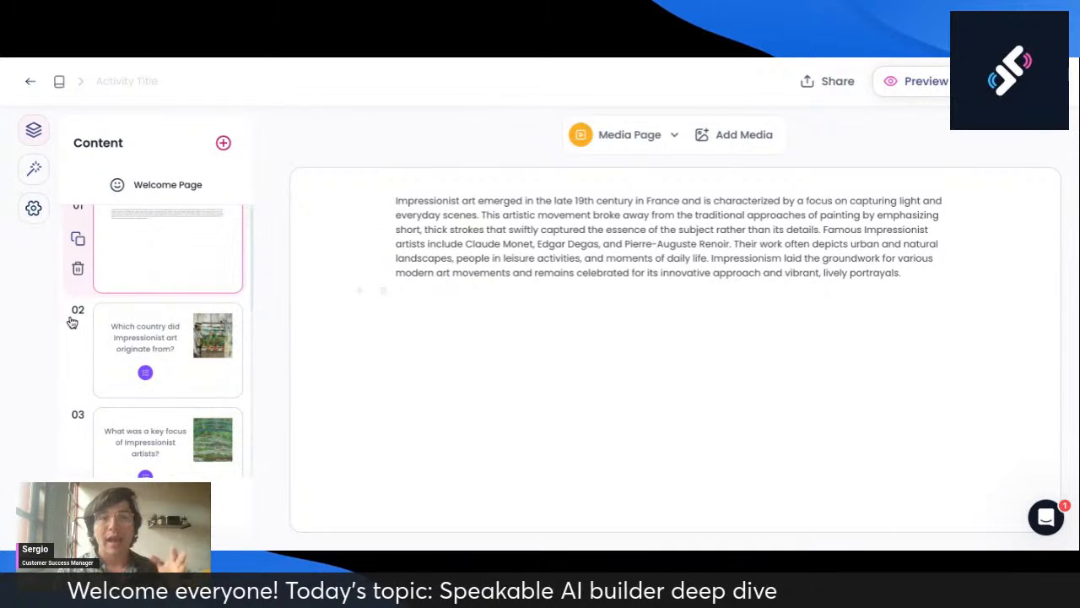
# Review the question cards that follow the media page, from the country-of-origin question to the painting-technique question
pyautogui.click(118, 344)
pyautogui.click(172, 430)
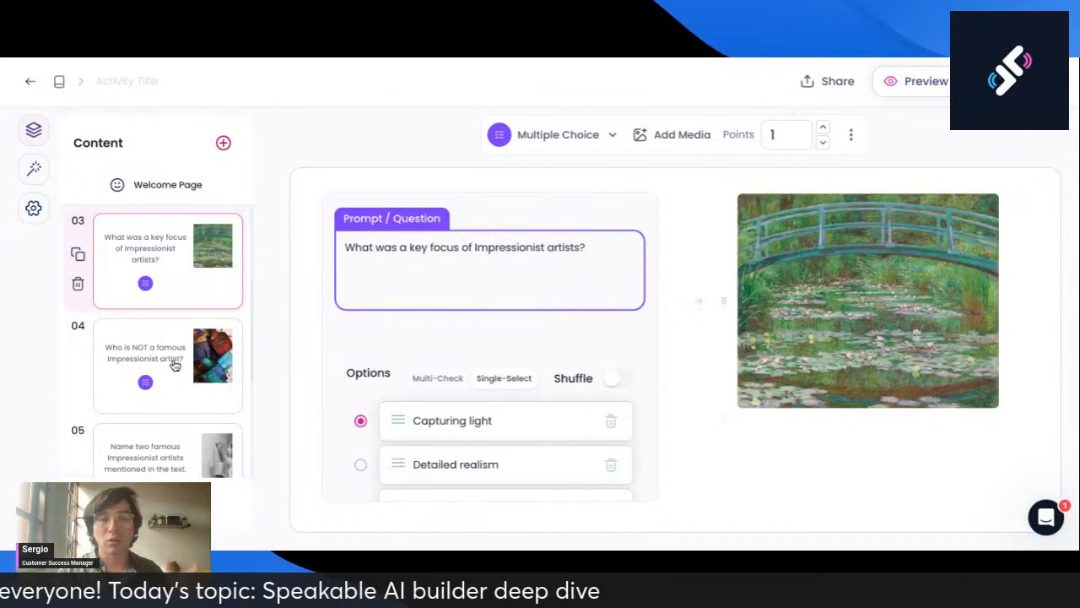
pyautogui.click(173, 364)
pyautogui.click(182, 425)
pyautogui.click(182, 458)
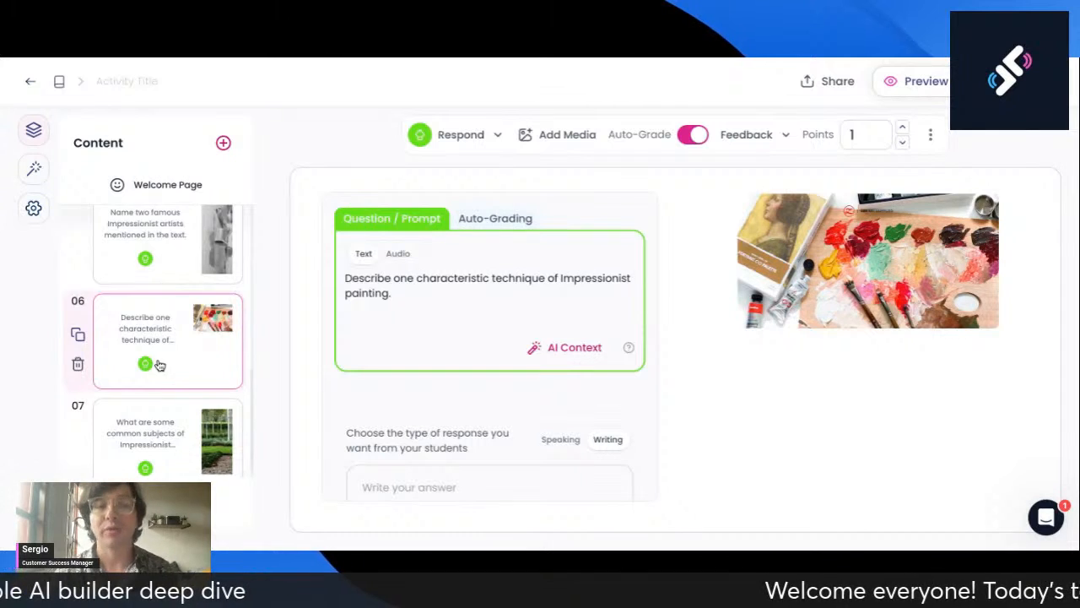
pyautogui.scroll(5, 159, 365)
# Insert a video block on a new line below the paragraph on the opening media page
pyautogui.click(169, 252)
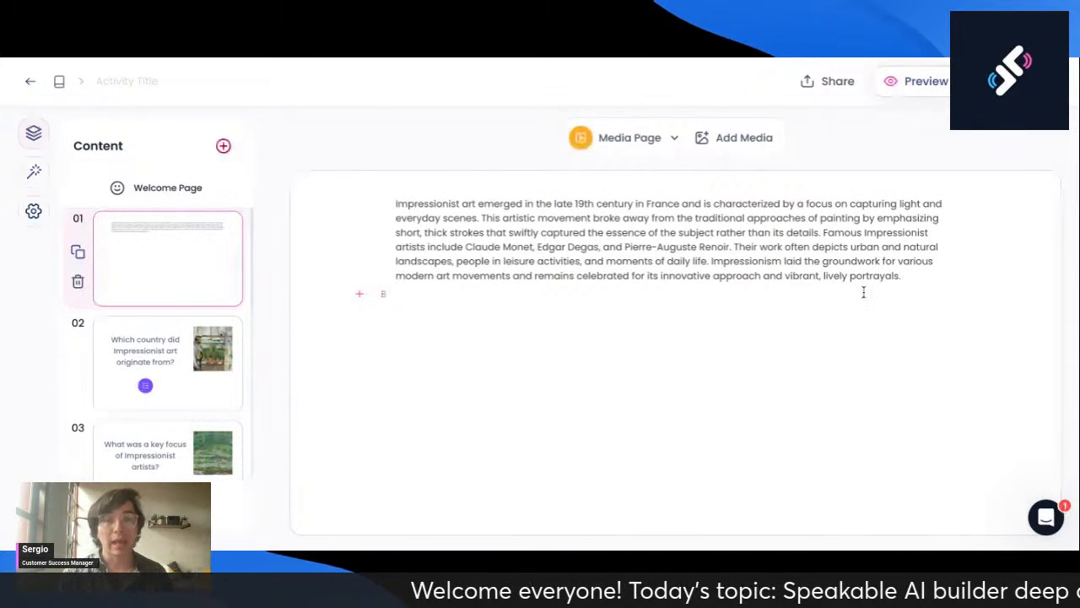
pyautogui.click(918, 282)
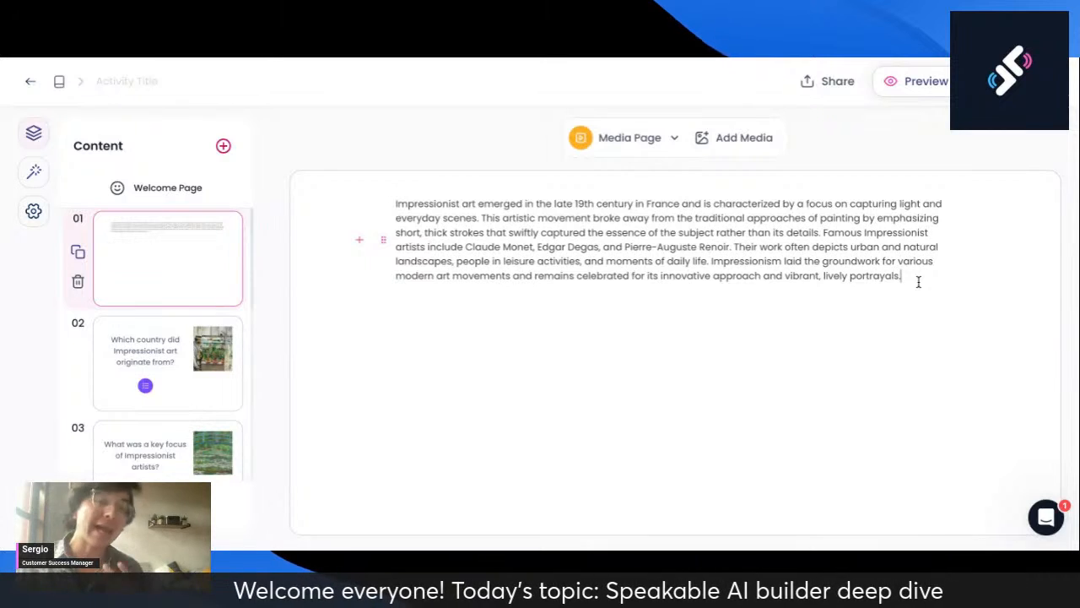
pyautogui.press('Return')
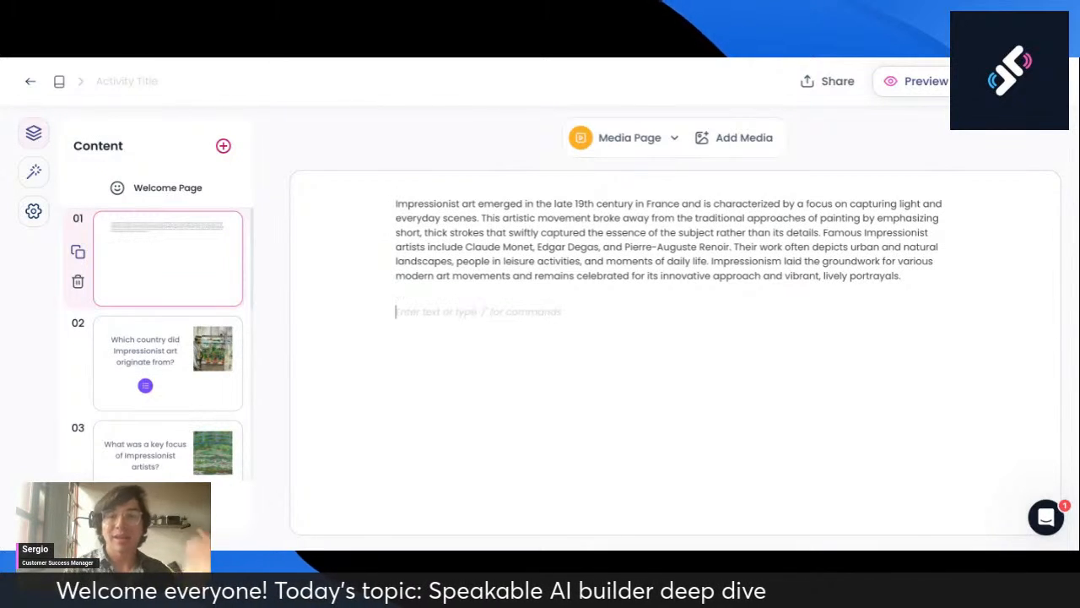
pyautogui.press('BackSpace')
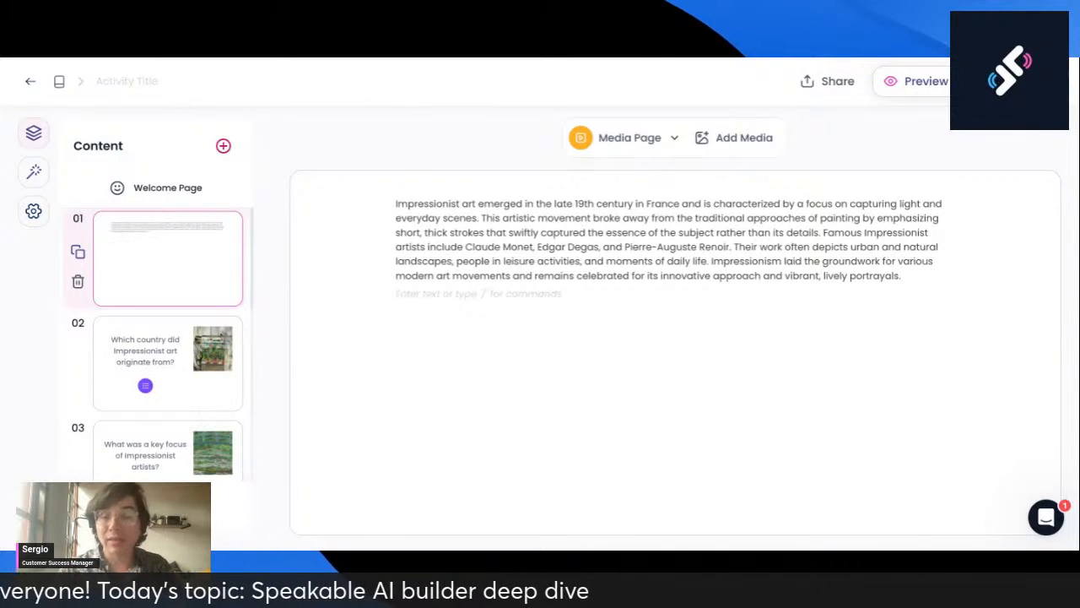
pyautogui.write('/v')
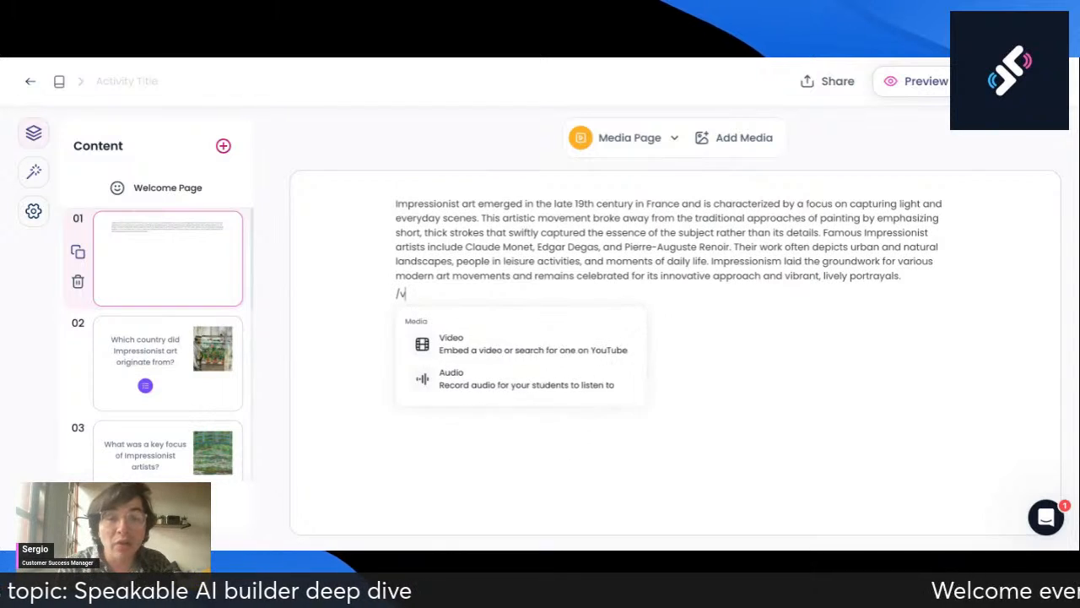
pyautogui.write('i')
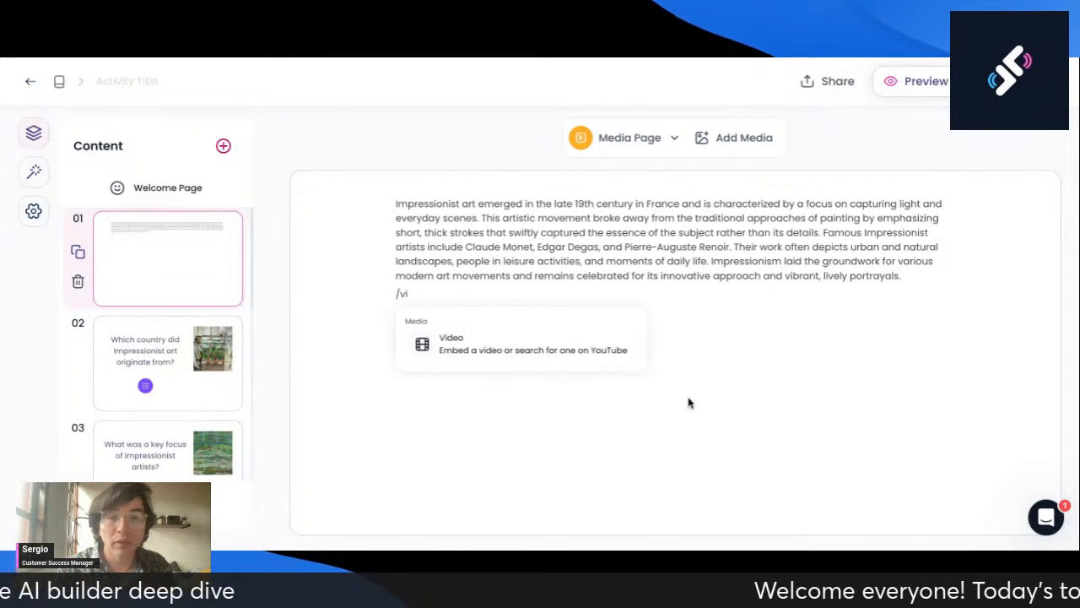
pyautogui.click(545, 351)
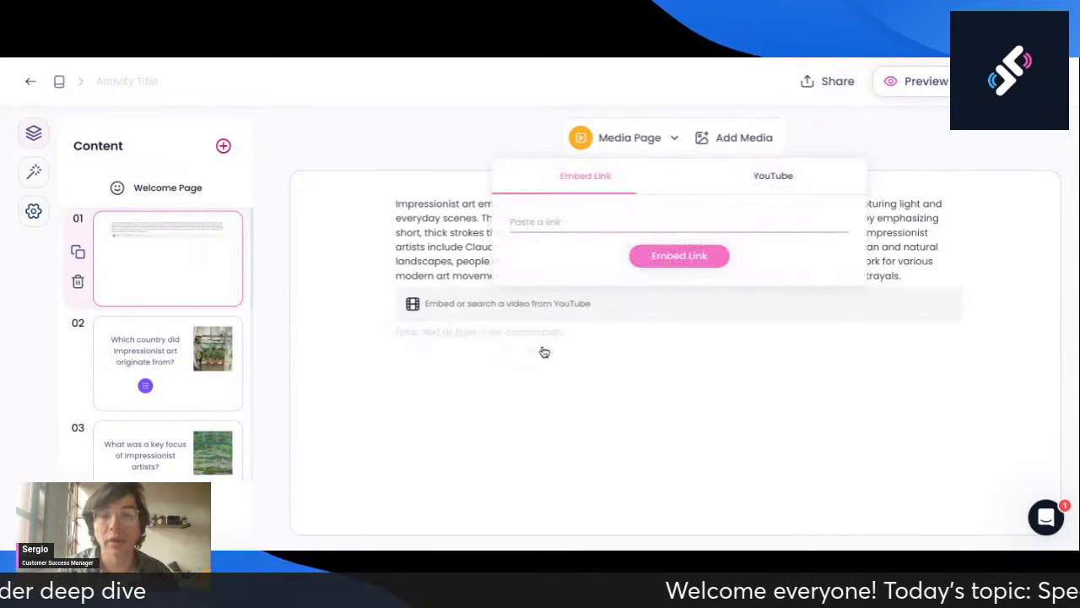
# Embed "Impressionism in 8 Minutes: How It Changed The Course of Art" from a YouTube search for "impressionism" and enlarge the video
pyautogui.click(776, 187)
pyautogui.write('impressioni')
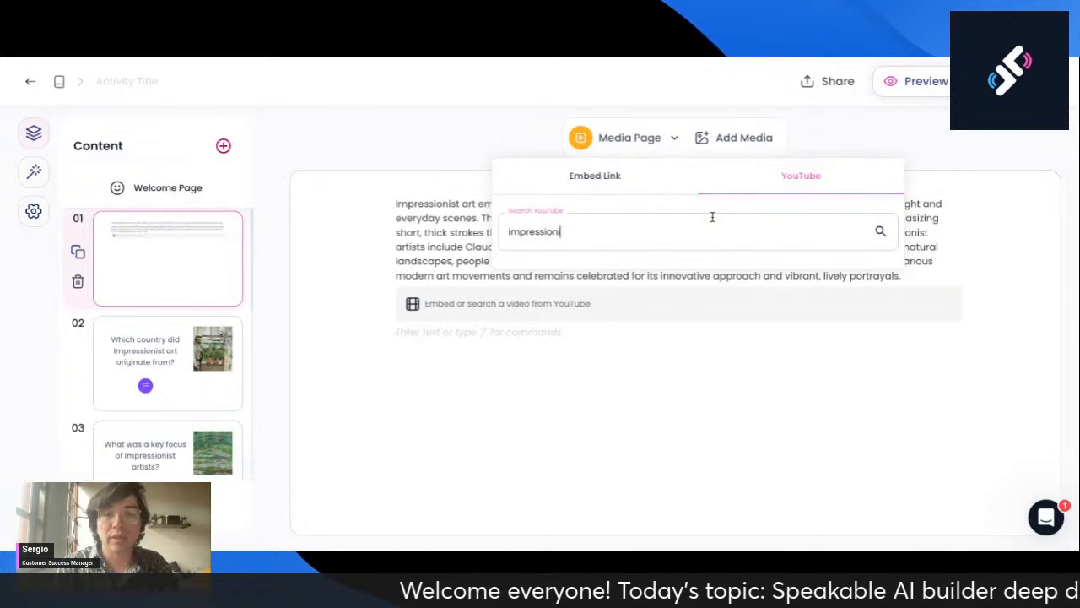
pyautogui.write('sm')
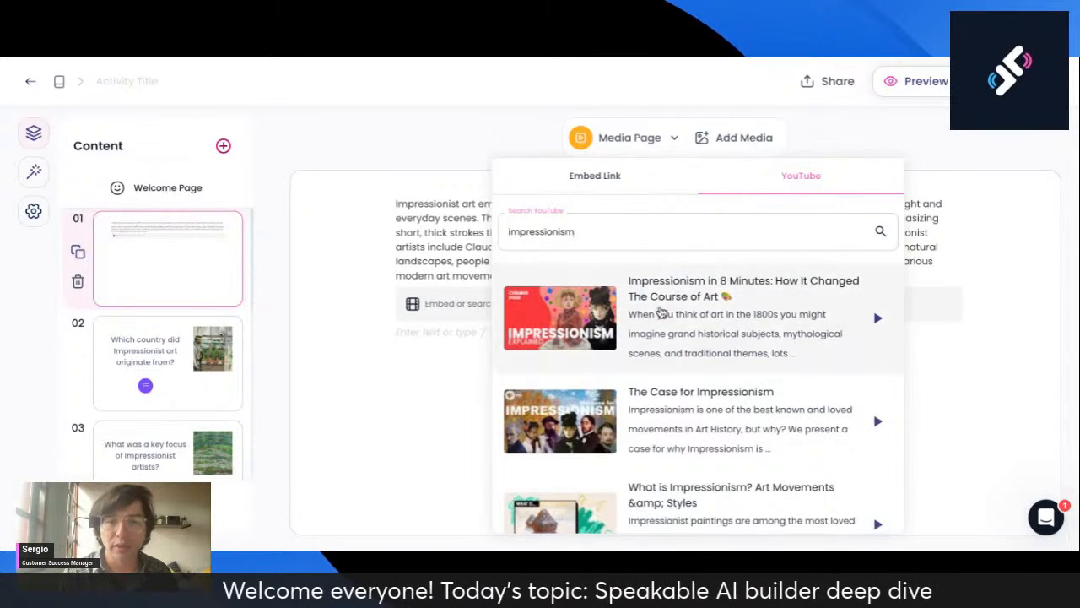
pyautogui.click(589, 339)
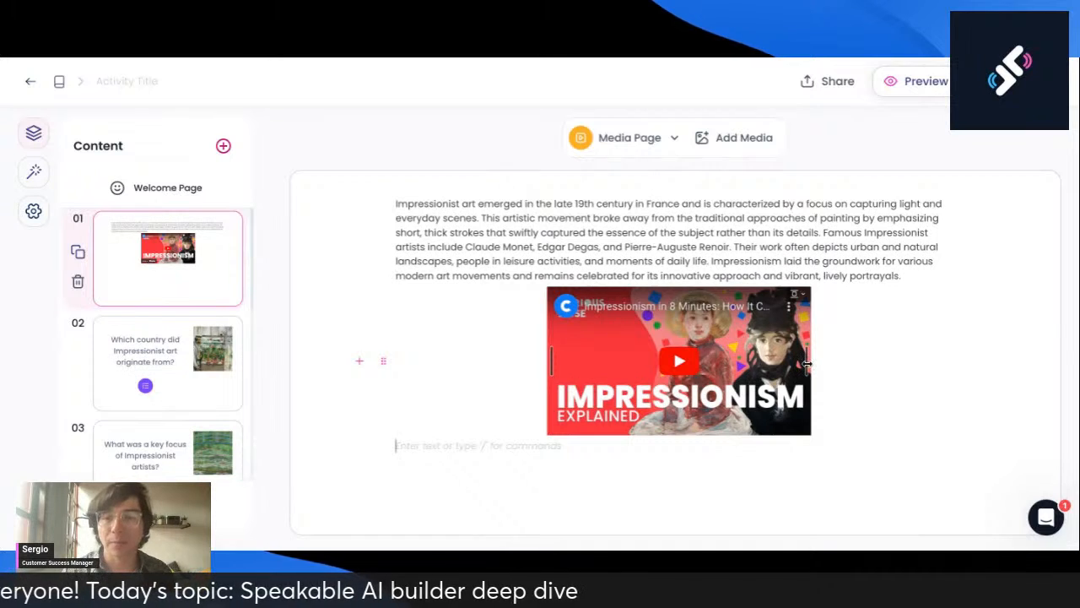
pyautogui.moveTo(806, 370); pyautogui.dragTo(1010, 386)
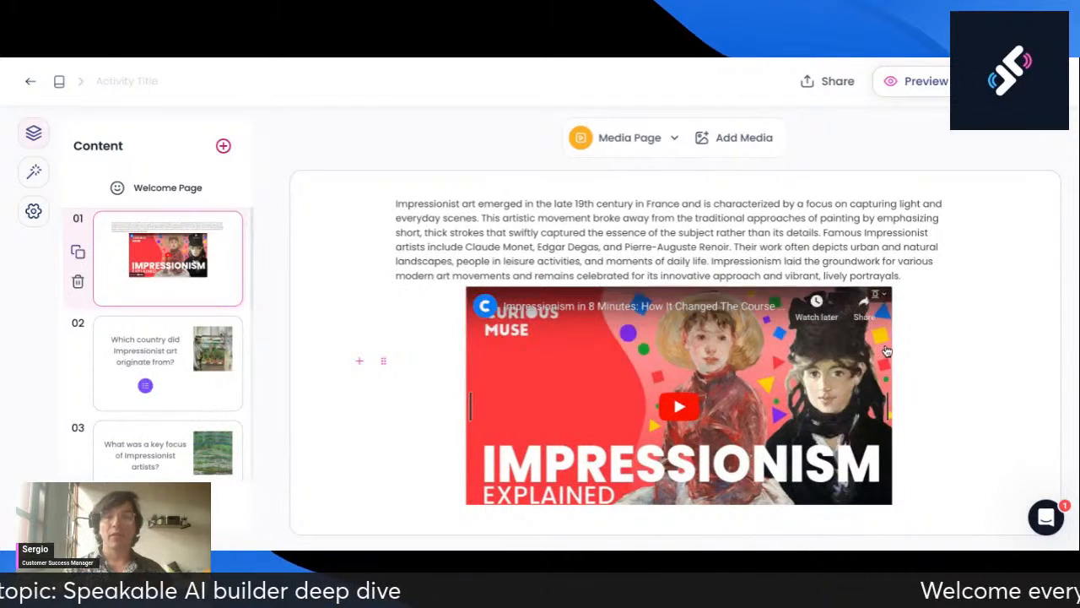
pyautogui.scroll(-1, 886, 351)
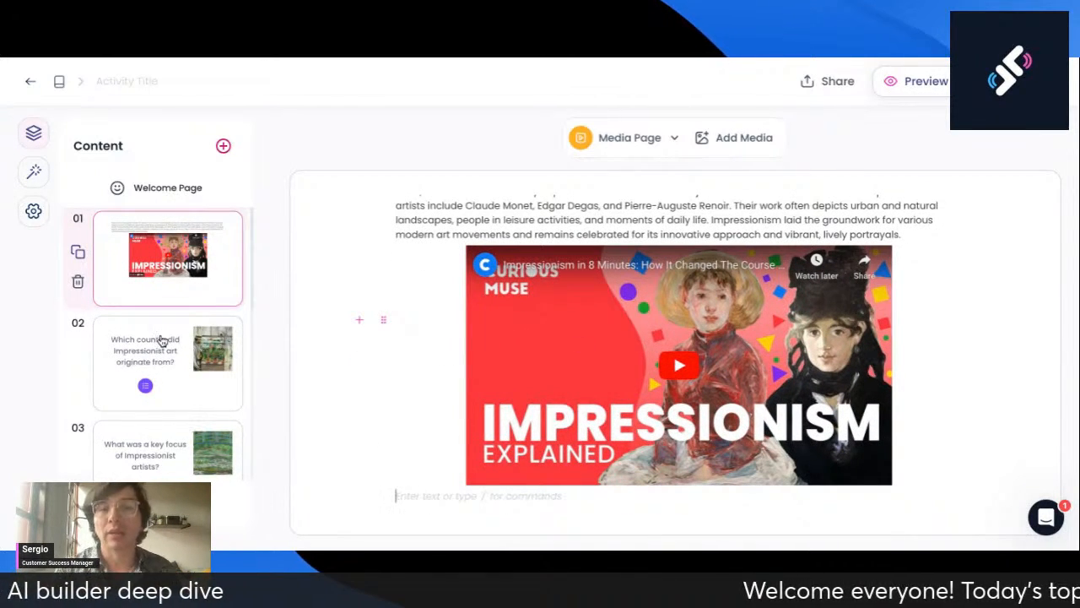
pyautogui.scroll(-4, 155, 344)
pyautogui.scroll(-2, 156, 343)
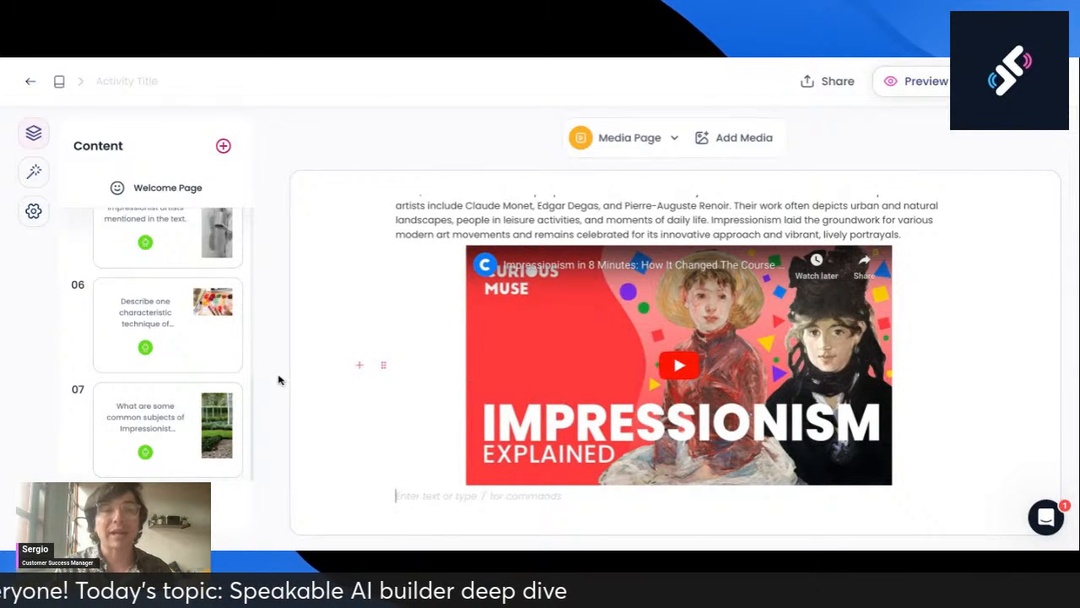
pyautogui.scroll(-1, 184, 389)
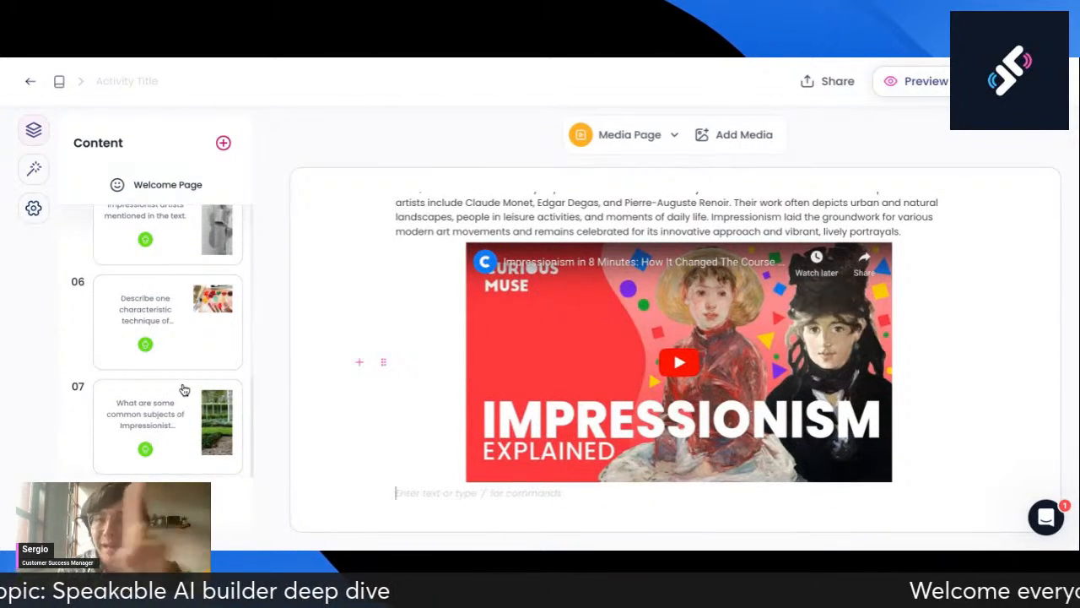
# Add a Respond card after the common-subjects question with the prompt "What is the main idea of this video?"
pyautogui.click(183, 416)
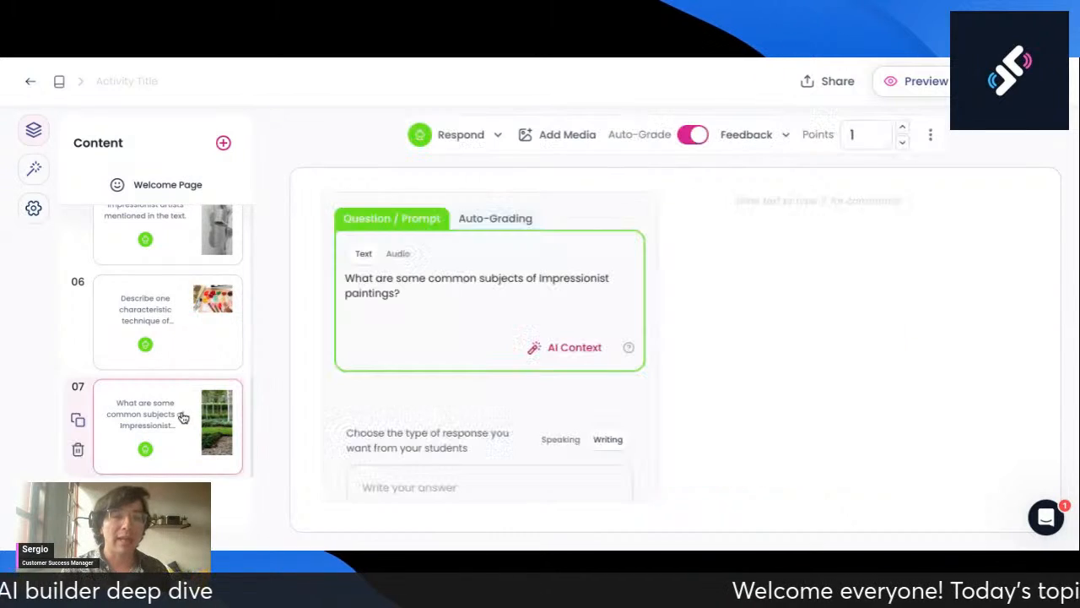
pyautogui.click(223, 143)
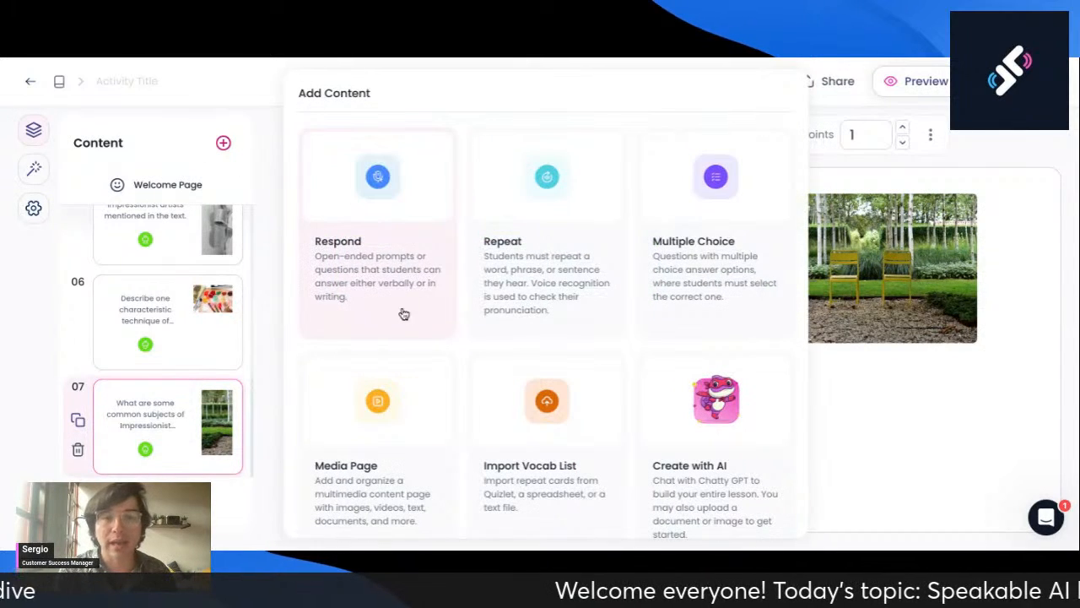
pyautogui.click(404, 314)
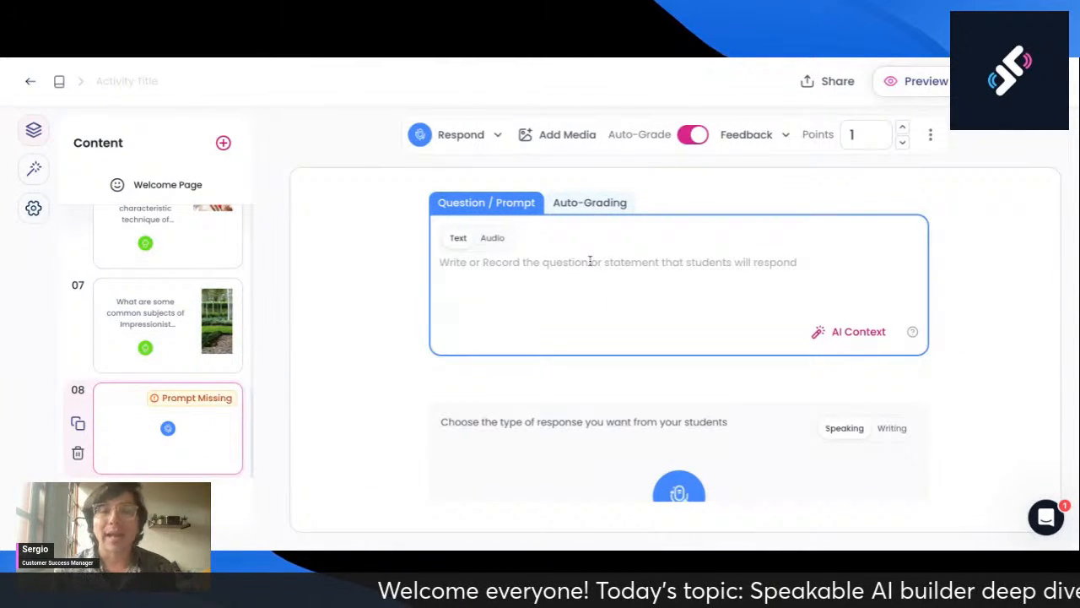
pyautogui.click(590, 262)
pyautogui.write('Wha')
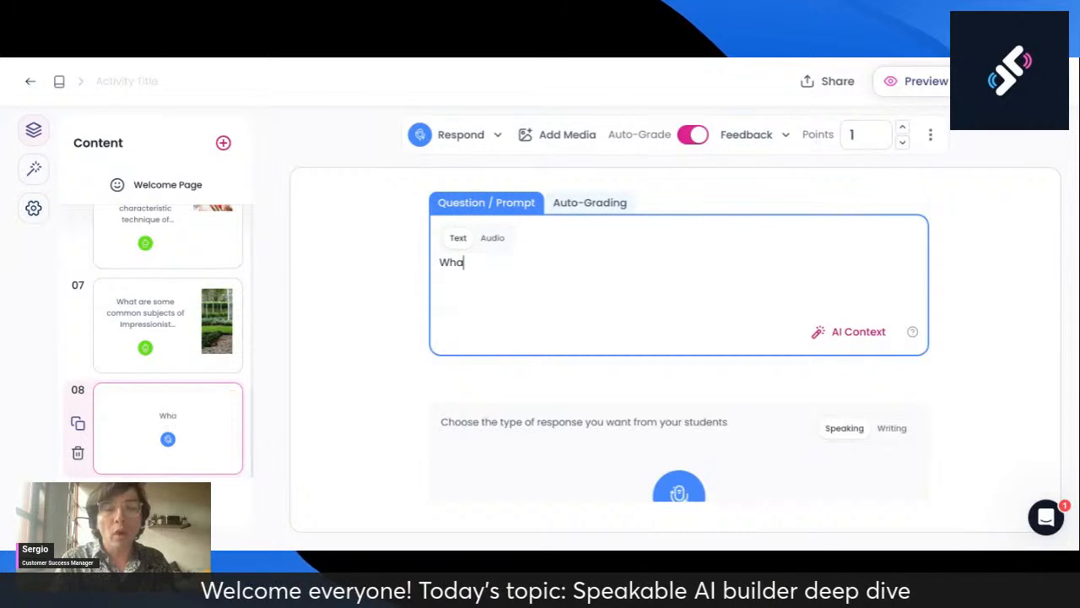
pyautogui.write('t is ')
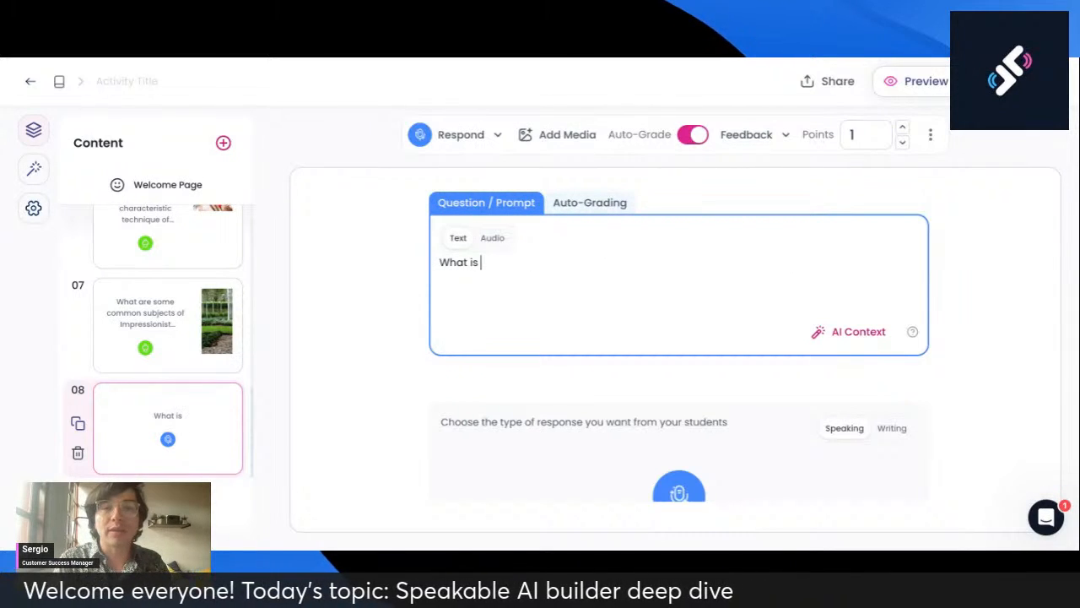
pyautogui.write('the main idea of thie')
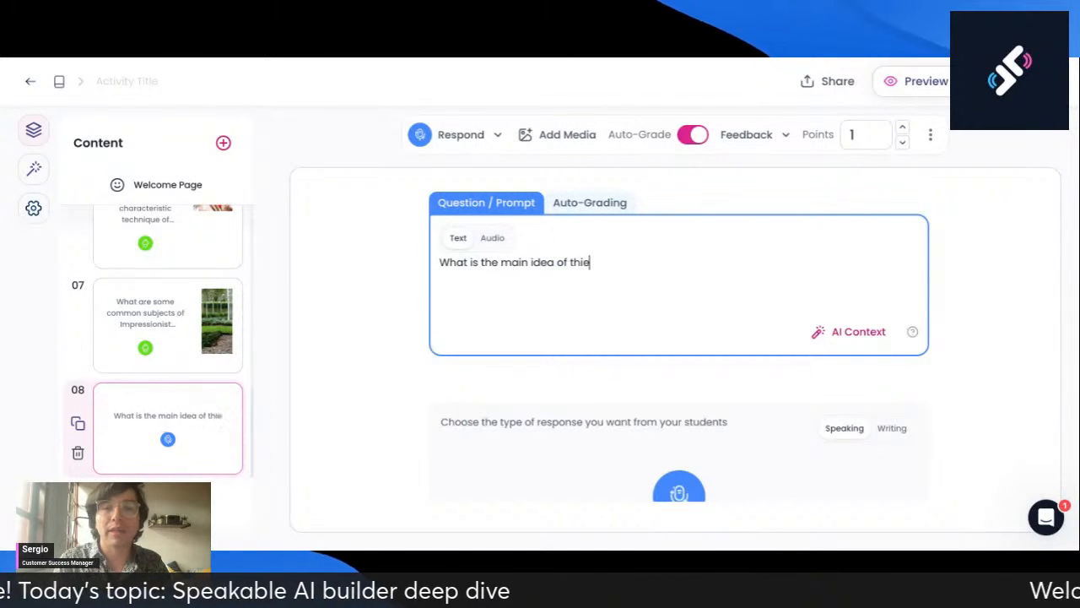
pyautogui.press('BackSpace')
pyautogui.write('s video?')
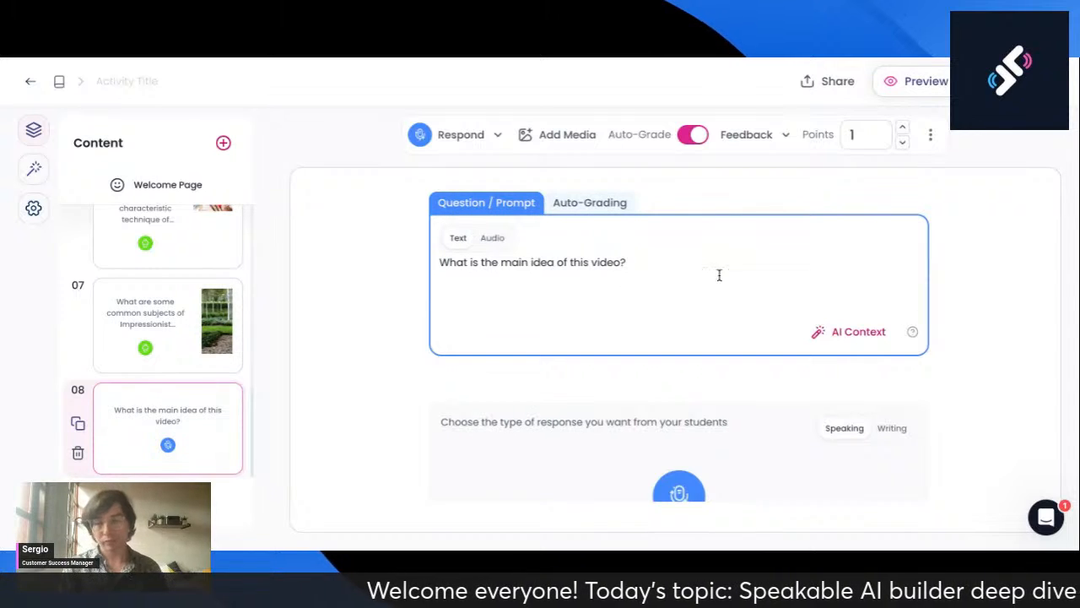
# Attach the media area containing the Impressionism paragraph and video as the new question's AI context and review the generated context text
pyautogui.click(852, 336)
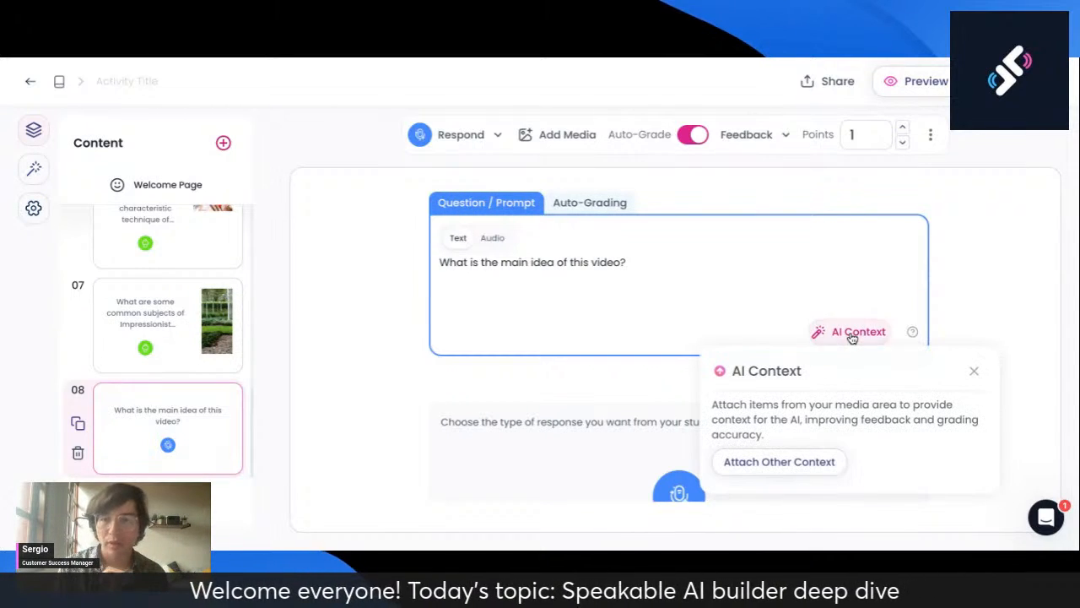
pyautogui.click(774, 462)
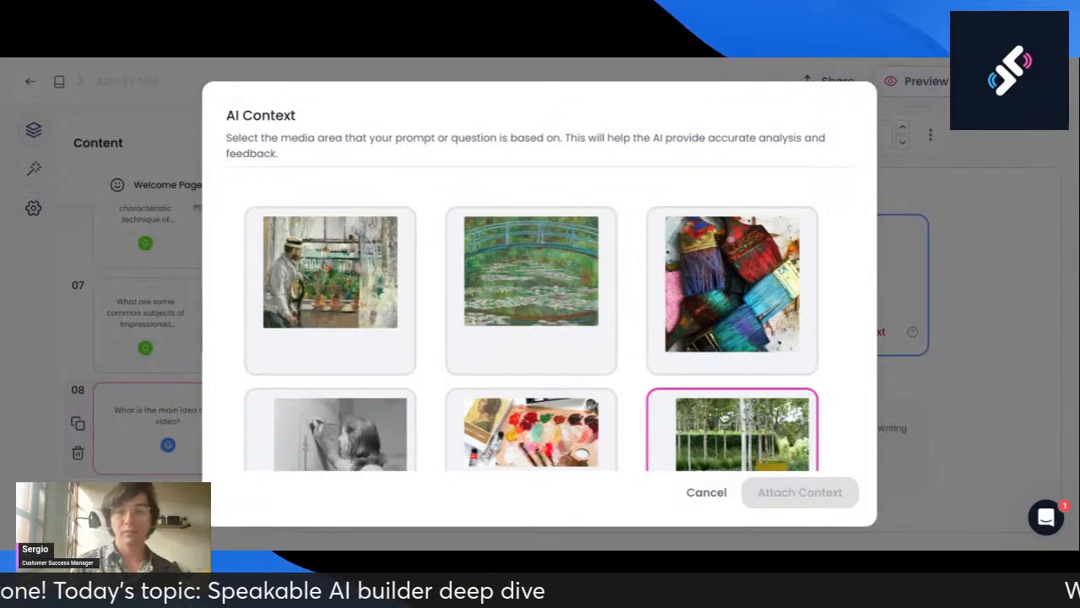
pyautogui.scroll(-3, 624, 318)
pyautogui.scroll(-2, 624, 318)
pyautogui.click(330, 359)
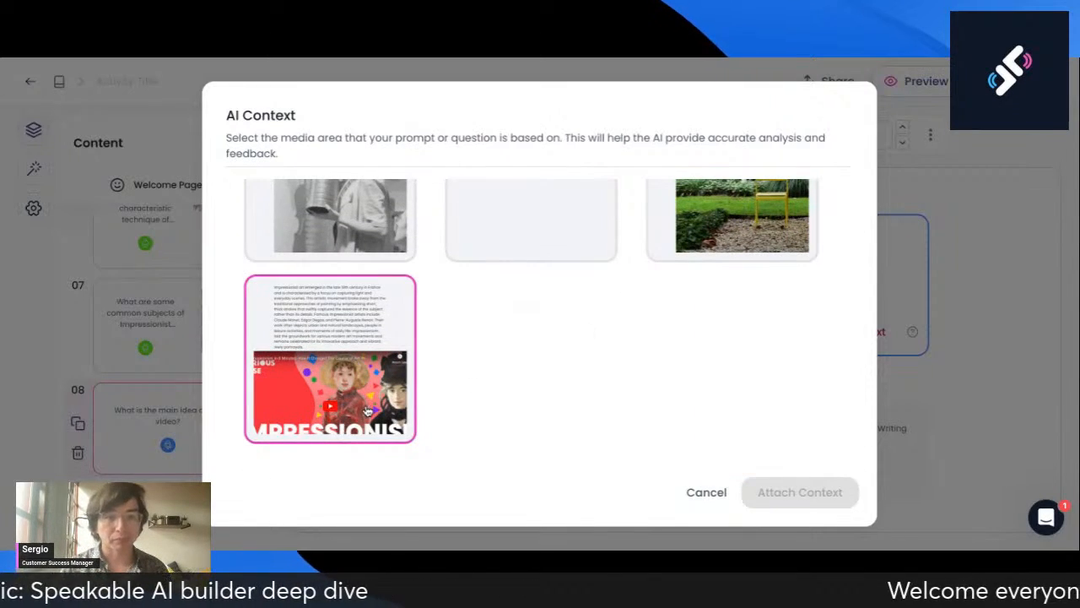
pyautogui.click(793, 505)
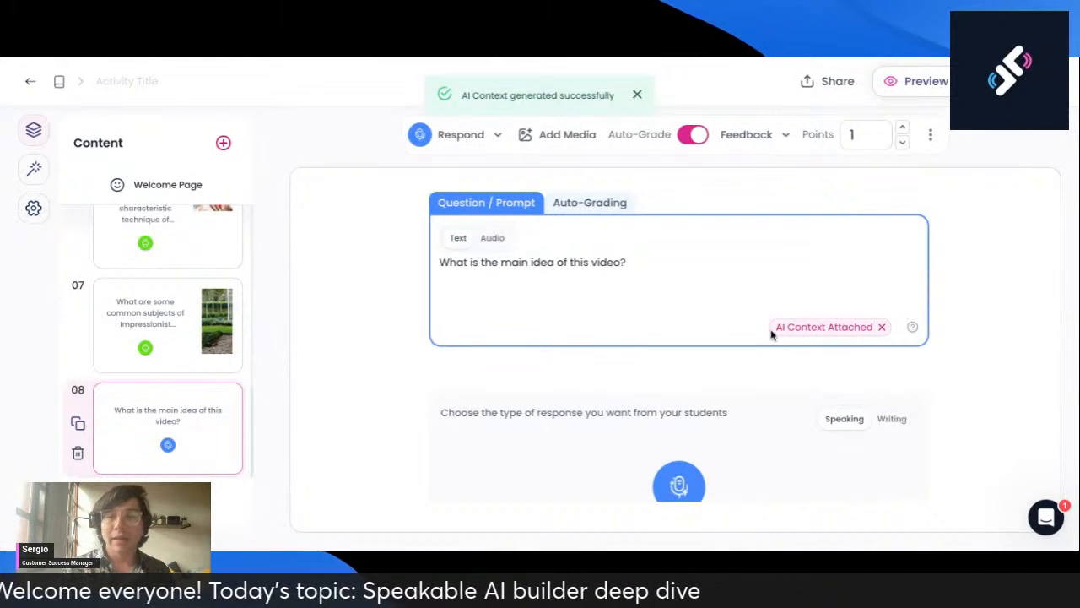
pyautogui.moveTo(799, 335)
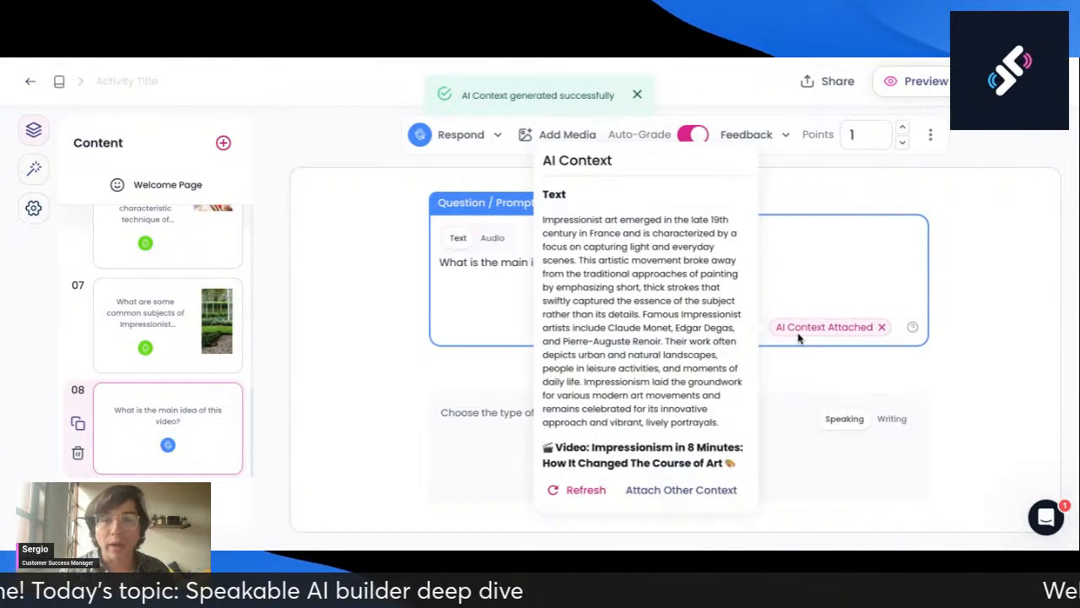
pyautogui.scroll(-5, 681, 329)
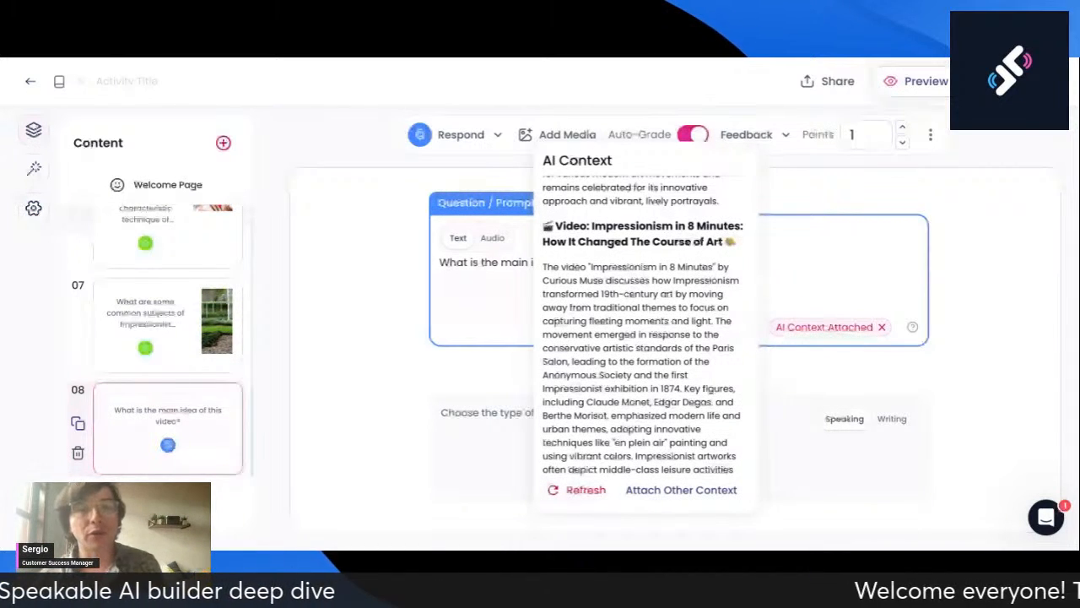
pyautogui.click(546, 416)
pyautogui.scroll(-2, 545, 417)
pyautogui.scroll(2, 545, 417)
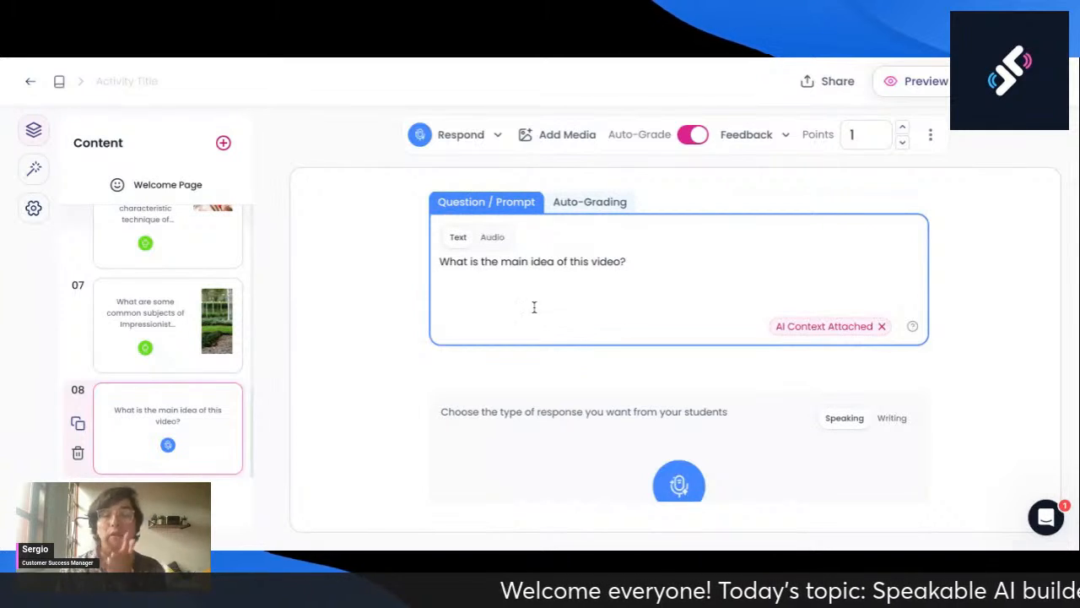
# Increase the respond time for the new question's speaking response slightly above the minimum
pyautogui.scroll(-1, 639, 315)
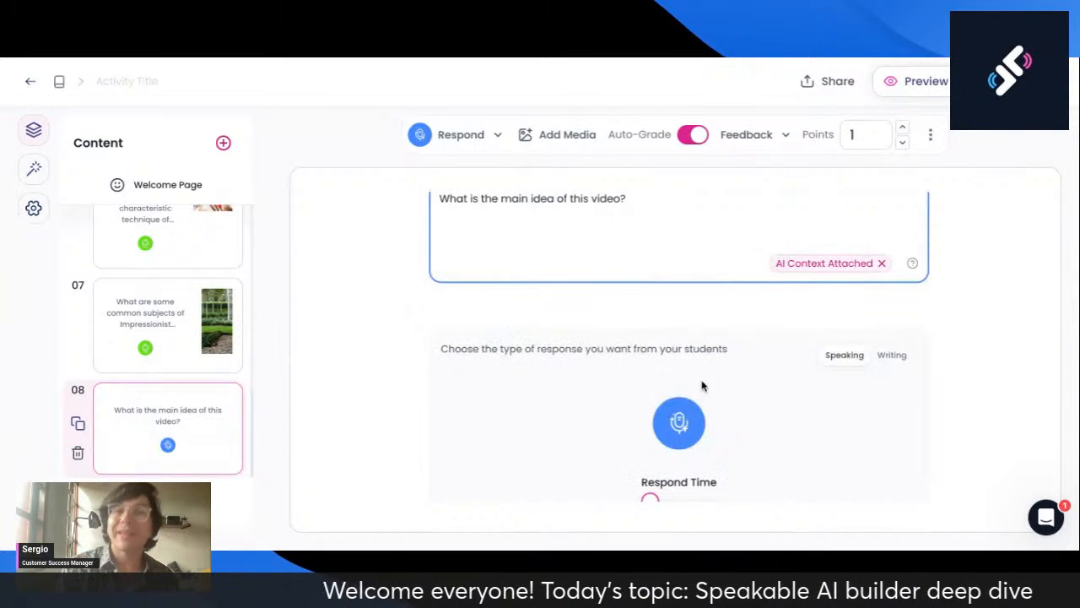
pyautogui.scroll(-1, 666, 461)
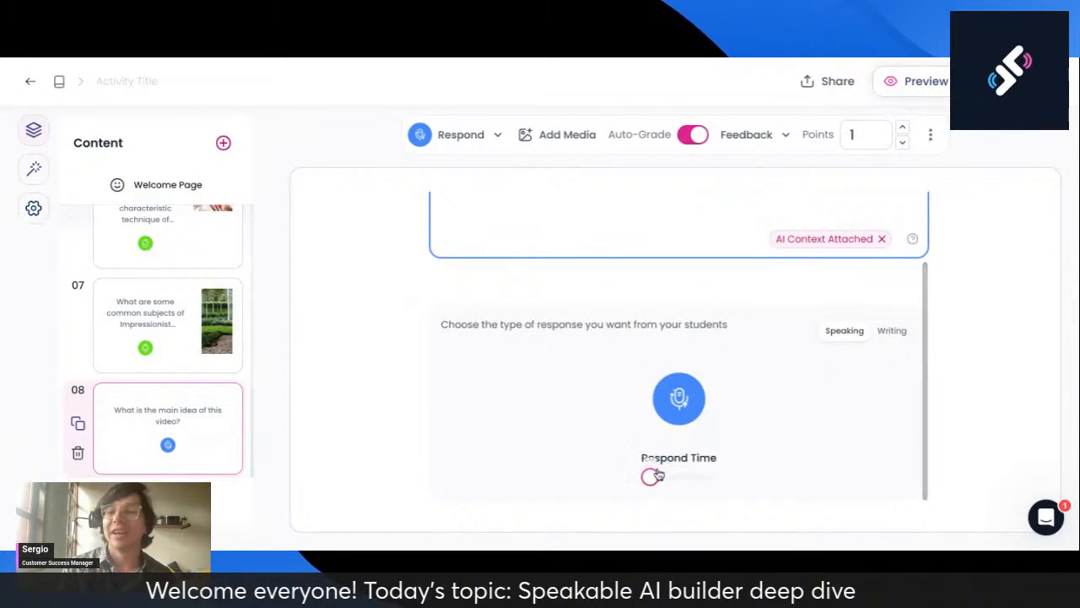
pyautogui.moveTo(657, 480)
pyautogui.scroll(1, 813, 360)
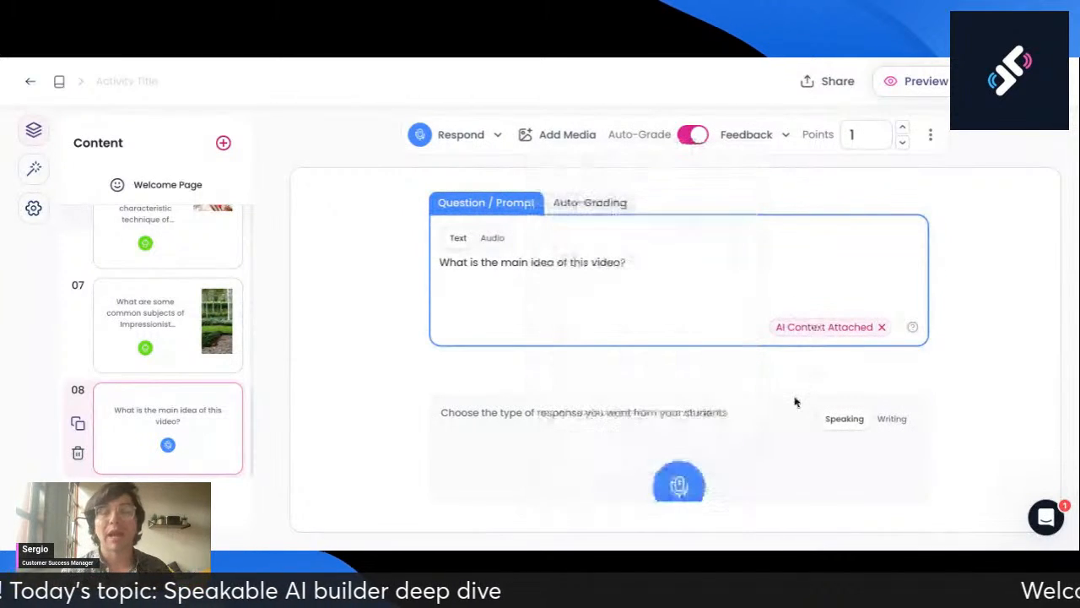
pyautogui.scroll(-1, 795, 401)
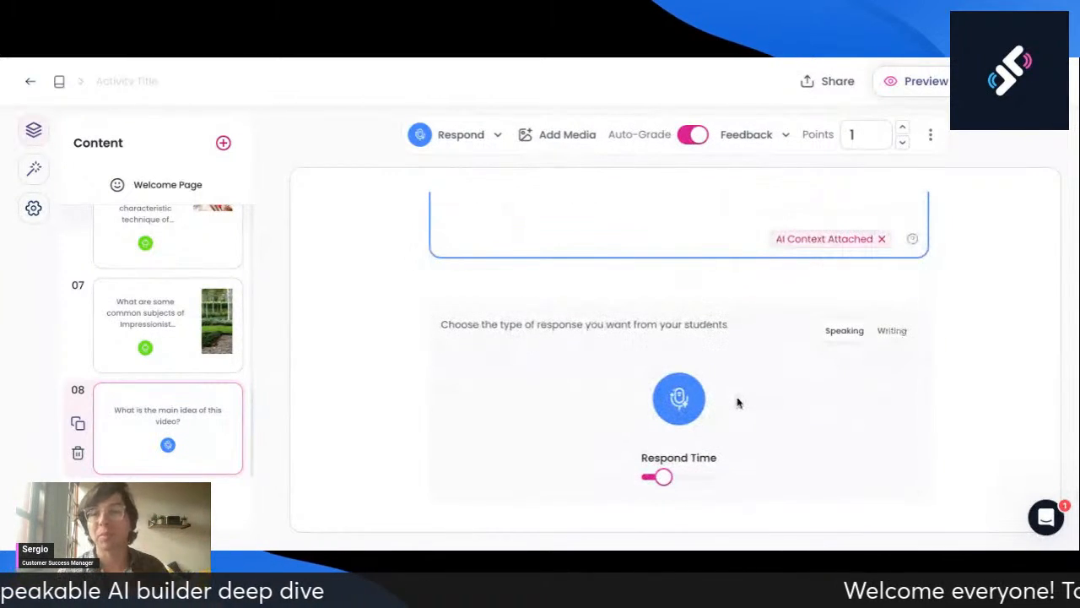
# Record and submit a test spoken answer describing the video as covering modern art vanguards such as realism and expressionism, and dismiss the notification
pyautogui.click(688, 403)
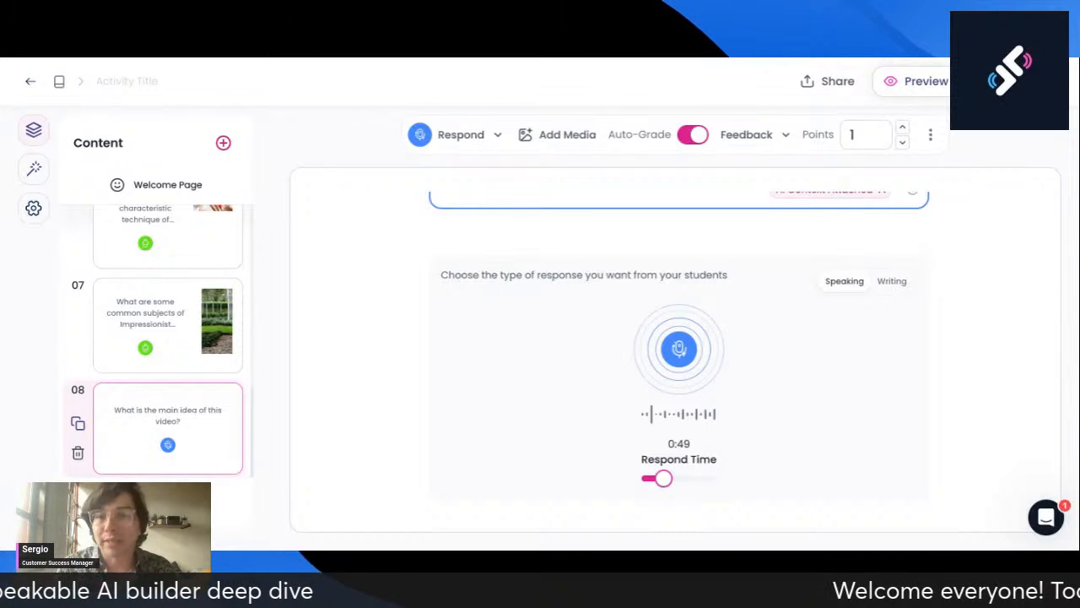
pyautogui.click(684, 361)
pyautogui.click(743, 485)
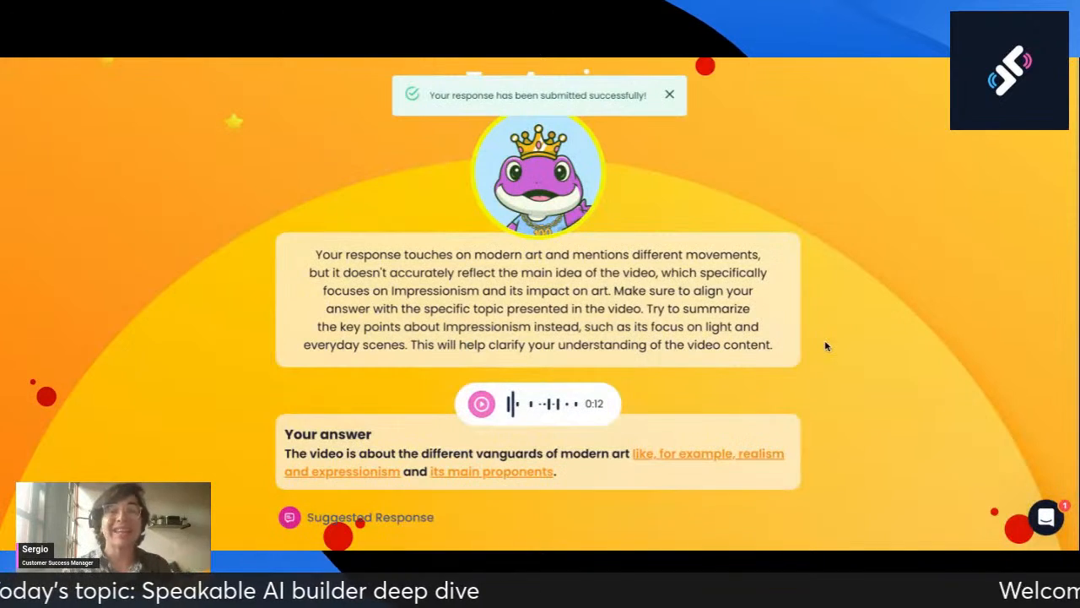
pyautogui.click(670, 96)
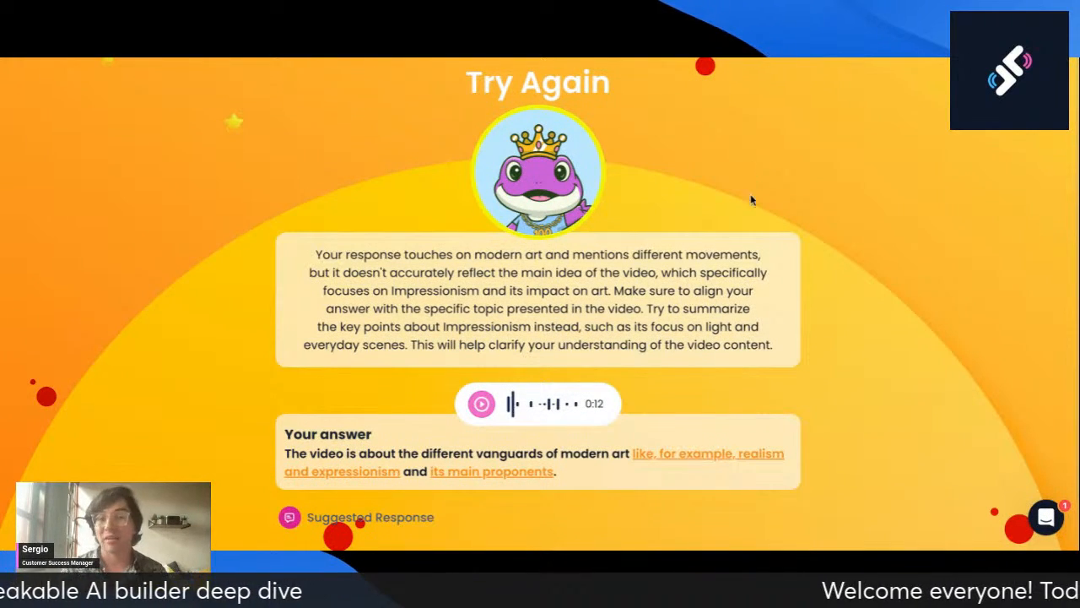